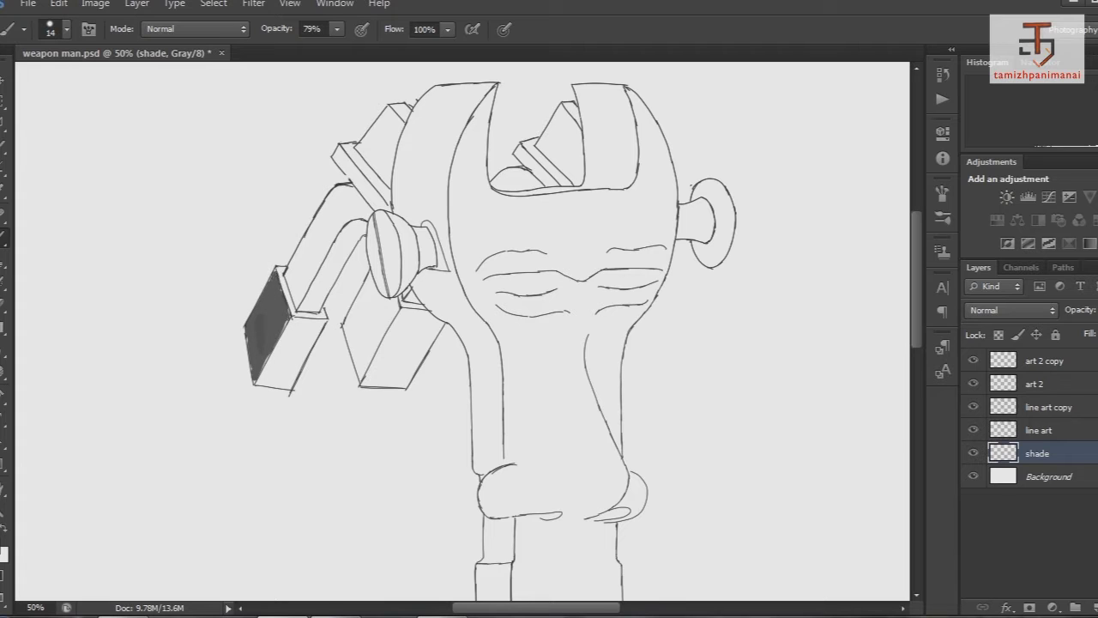
Step: Shade the second hanging block's side face dark gray and the front faces of both hanging blocks medium gray
{"action": "left_click_drag", "start_coordinate": [369, 302], "coordinate": [361, 350]}
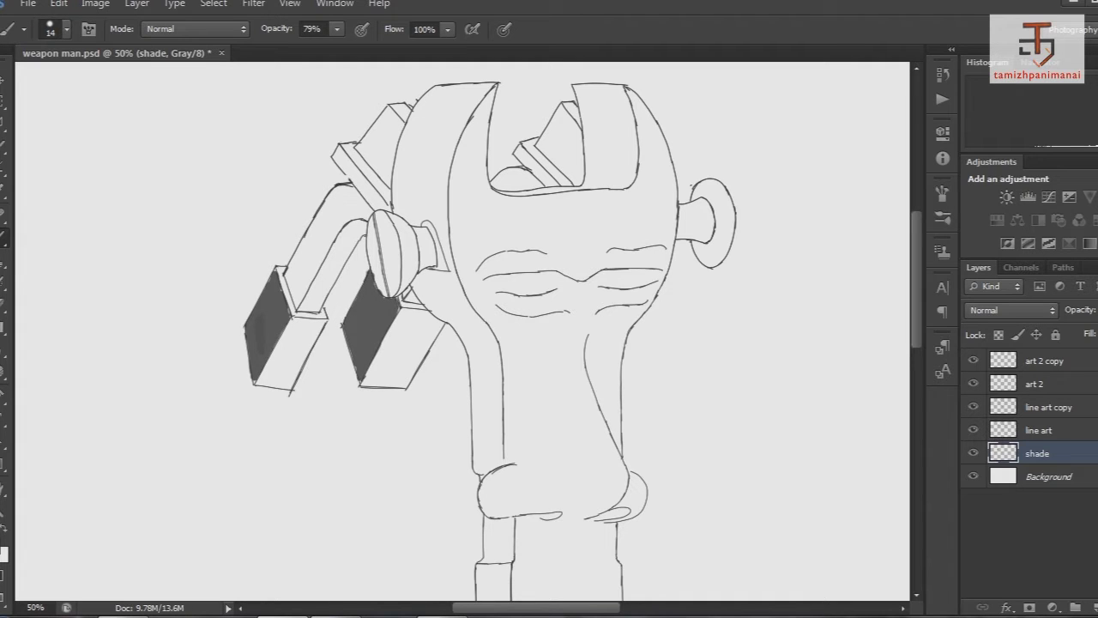
{"action": "left_click", "coordinate": [4, 553]}
{"action": "left_click", "coordinate": [652, 471]}
{"action": "left_click", "coordinate": [1059, 314]}
{"action": "left_click_drag", "start_coordinate": [297, 334], "coordinate": [283, 367]}
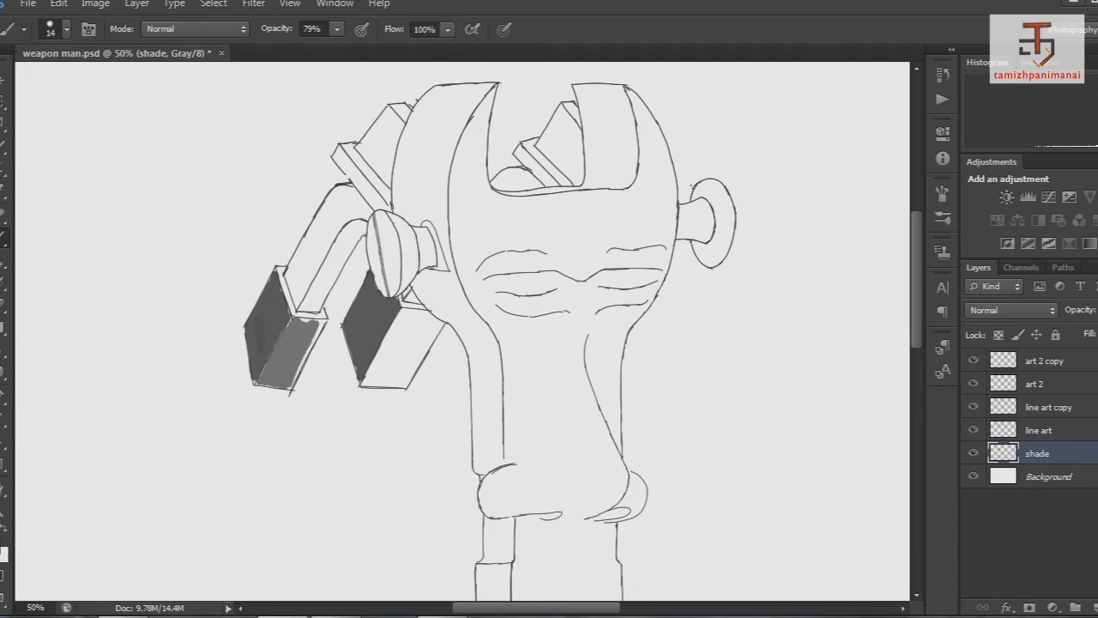
{"action": "mouse_move", "coordinate": [415, 321]}
{"action": "left_mouse_down"}
{"action": "mouse_move", "coordinate": [386, 374]}
{"action": "mouse_move", "coordinate": [408, 316]}
{"action": "left_mouse_up"}
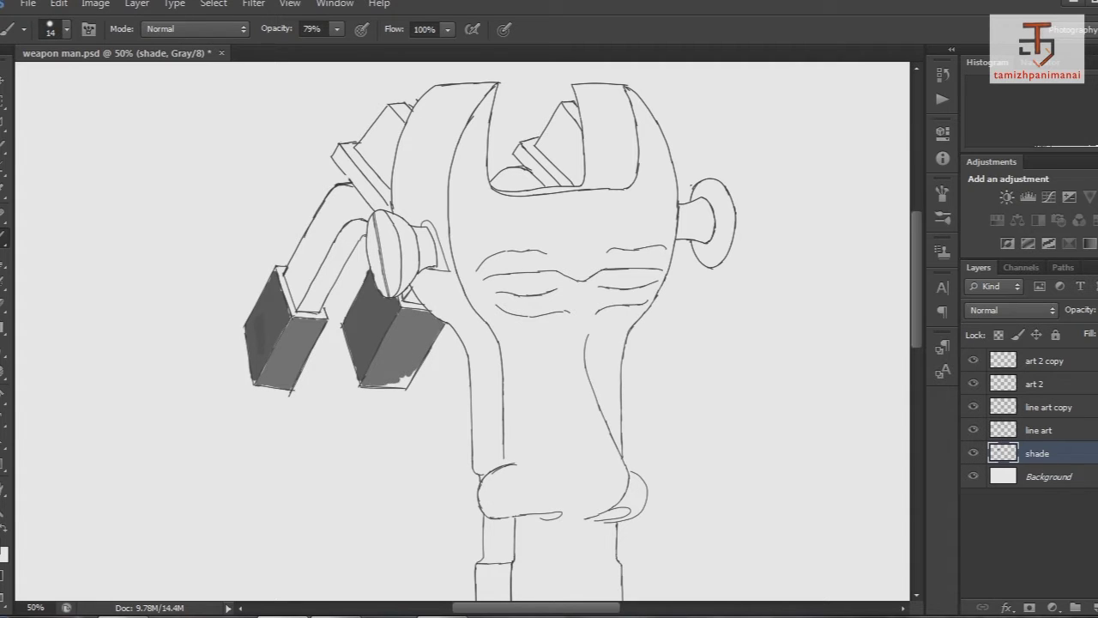
Step: Try painting the curved bar above the outer hanging block light gray
{"action": "left_click", "coordinate": [3, 549]}
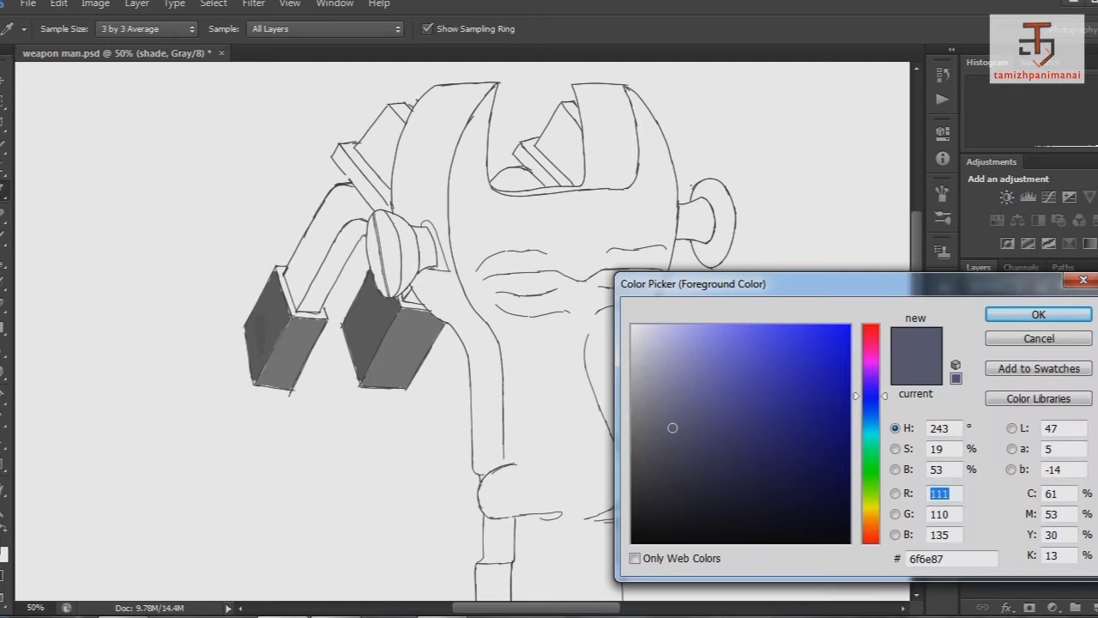
{"action": "left_click", "coordinate": [1069, 314]}
{"action": "mouse_move", "coordinate": [329, 223]}
{"action": "left_mouse_down"}
{"action": "mouse_move", "coordinate": [294, 291]}
{"action": "mouse_move", "coordinate": [340, 217]}
{"action": "left_mouse_up"}
{"action": "left_click_drag", "start_coordinate": [296, 266], "coordinate": [341, 197]}
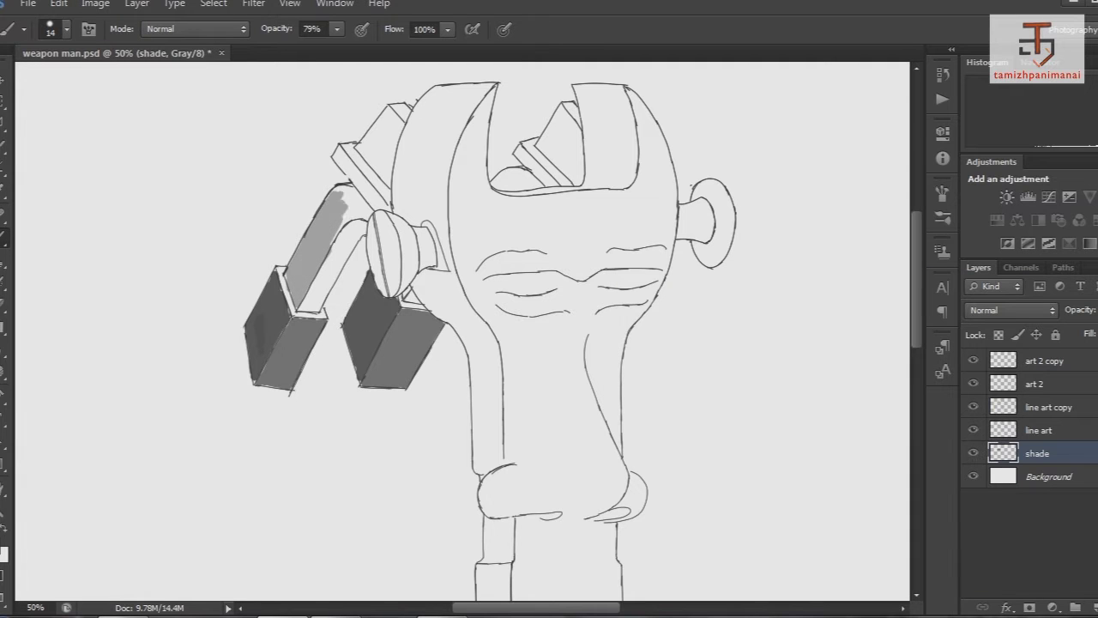
Step: Try a dark gray shade on the upper block's face beside the wrench head and undo it
{"action": "left_click", "coordinate": [3, 551]}
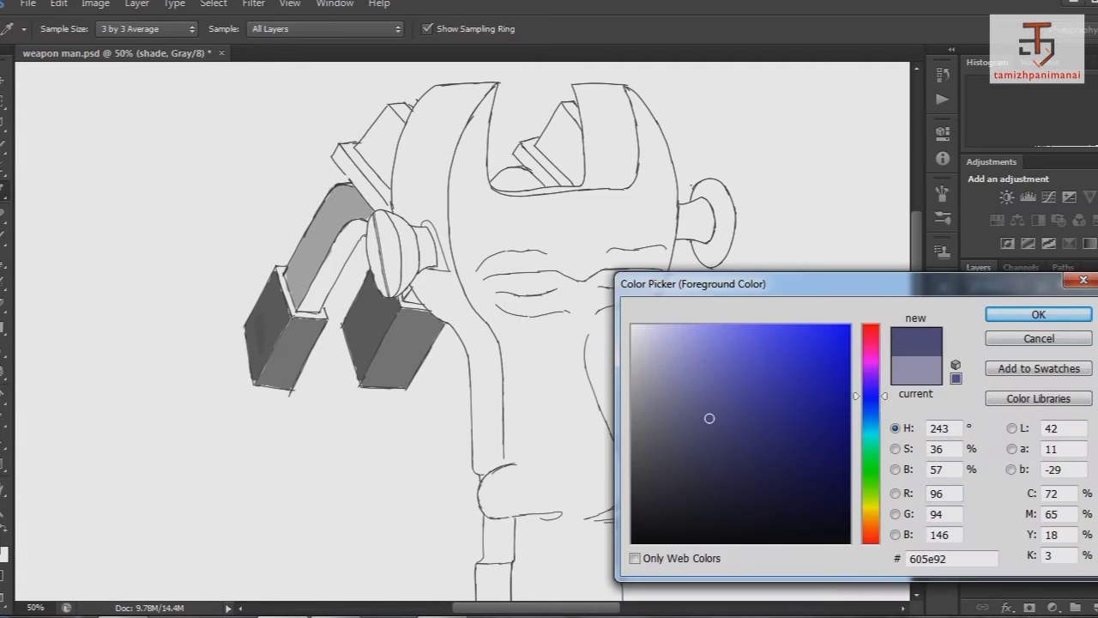
{"action": "left_click", "coordinate": [1041, 314]}
{"action": "mouse_move", "coordinate": [384, 124]}
{"action": "left_mouse_down"}
{"action": "mouse_move", "coordinate": [380, 156]}
{"action": "mouse_move", "coordinate": [365, 128]}
{"action": "mouse_move", "coordinate": [395, 115]}
{"action": "mouse_move", "coordinate": [393, 137]}
{"action": "left_mouse_up"}
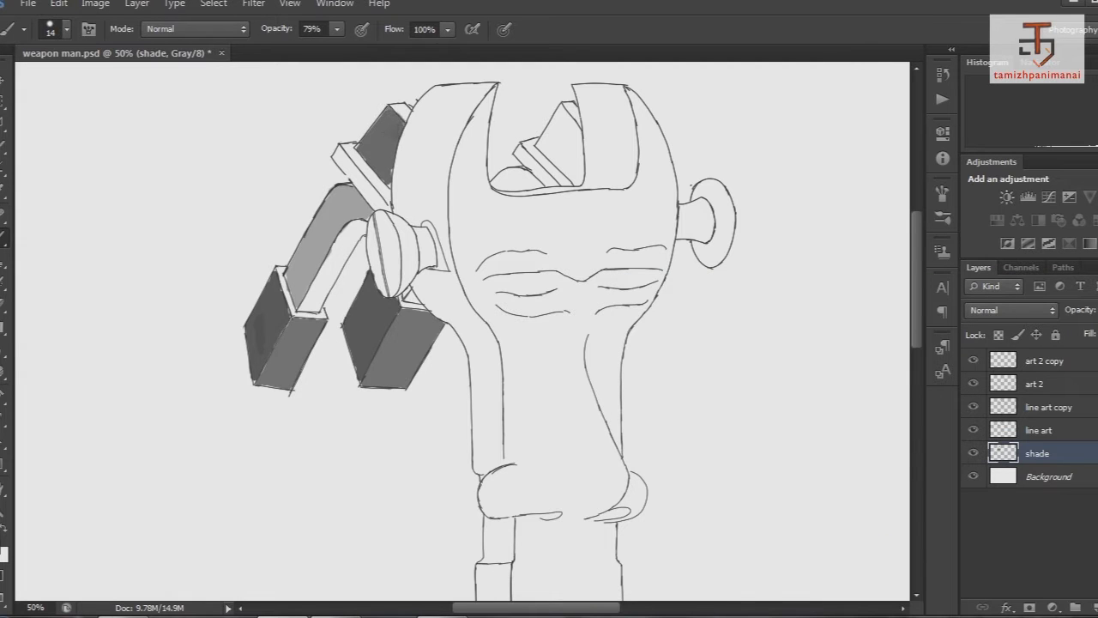
{"action": "key", "text": "i"}
{"action": "left_click", "coordinate": [3, 552]}
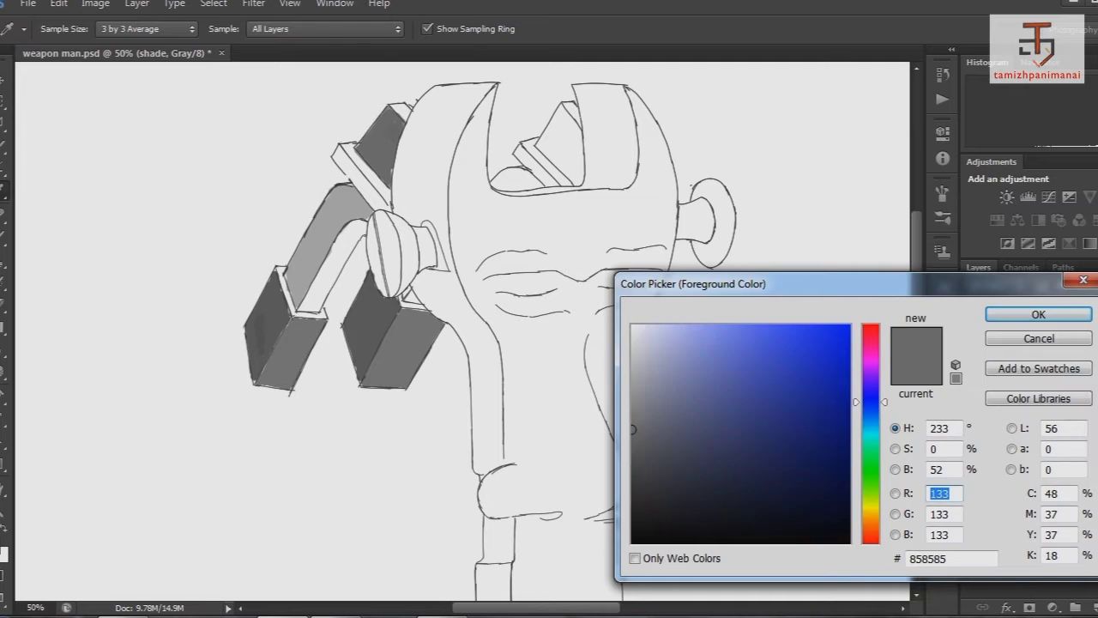
{"action": "key", "text": "Return"}
{"action": "key", "text": "b"}
{"action": "key", "text": "ctrl+alt+z"}
{"action": "key", "text": "ctrl+alt+z"}
{"action": "key", "text": "ctrl+alt+z"}
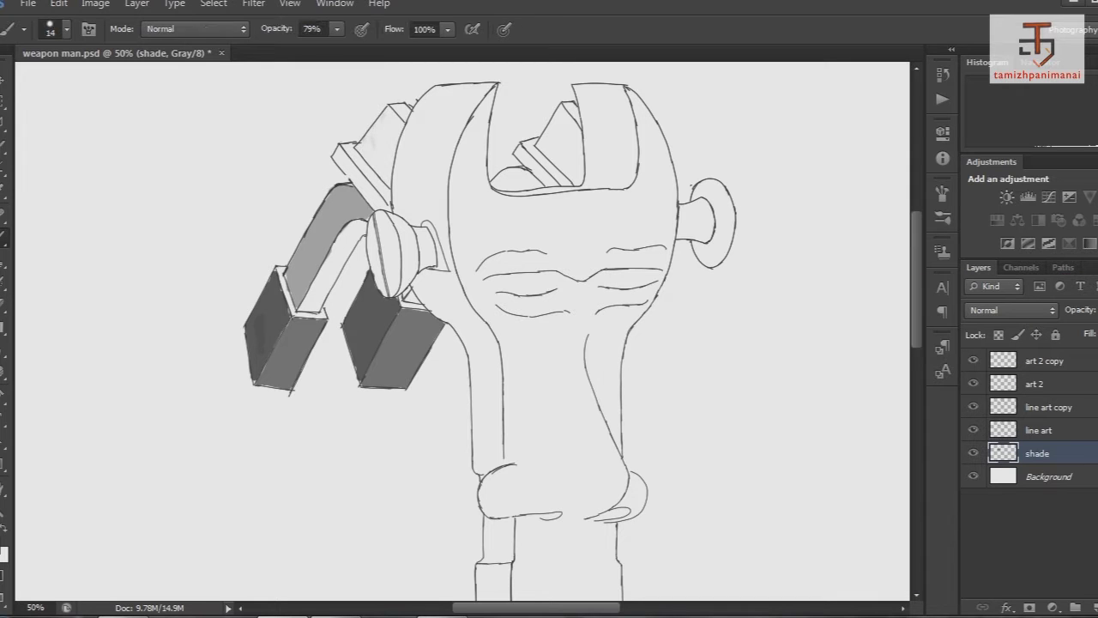
Step: Try another gray shade on the face of the upper block beside the wrench head
{"action": "key", "text": "i"}
{"action": "left_click", "coordinate": [4, 552]}
{"action": "key", "text": "Return"}
{"action": "key", "text": "b"}
{"action": "mouse_move", "coordinate": [388, 125]}
{"action": "left_mouse_down"}
{"action": "mouse_move", "coordinate": [377, 168]}
{"action": "mouse_move", "coordinate": [392, 129]}
{"action": "left_mouse_up"}
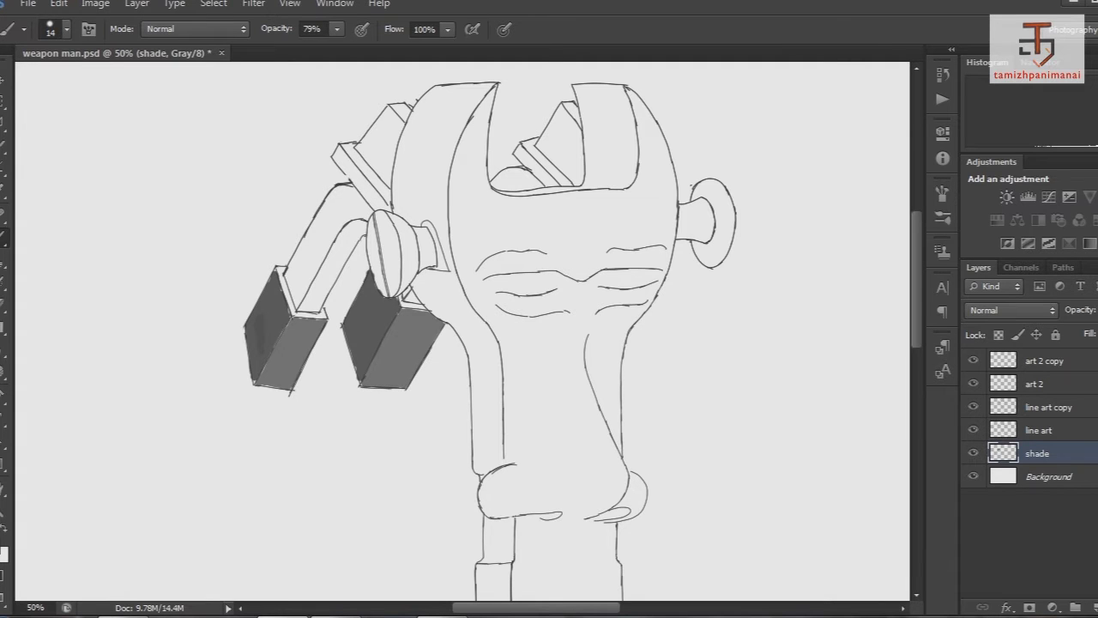
Step: Choose a lighter shade and paint the curved bar above the outer hanging block light gray
{"action": "left_click", "coordinate": [3, 552]}
{"action": "key", "text": "Return"}
{"action": "left_click_drag", "start_coordinate": [333, 223], "coordinate": [296, 296]}
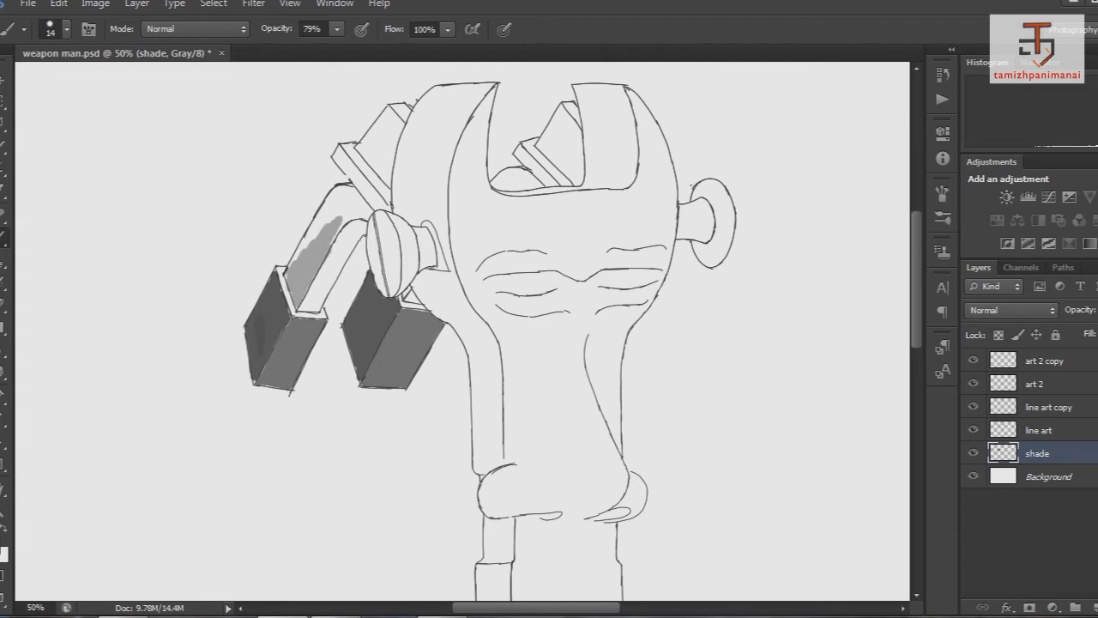
{"action": "left_click_drag", "start_coordinate": [337, 227], "coordinate": [353, 196]}
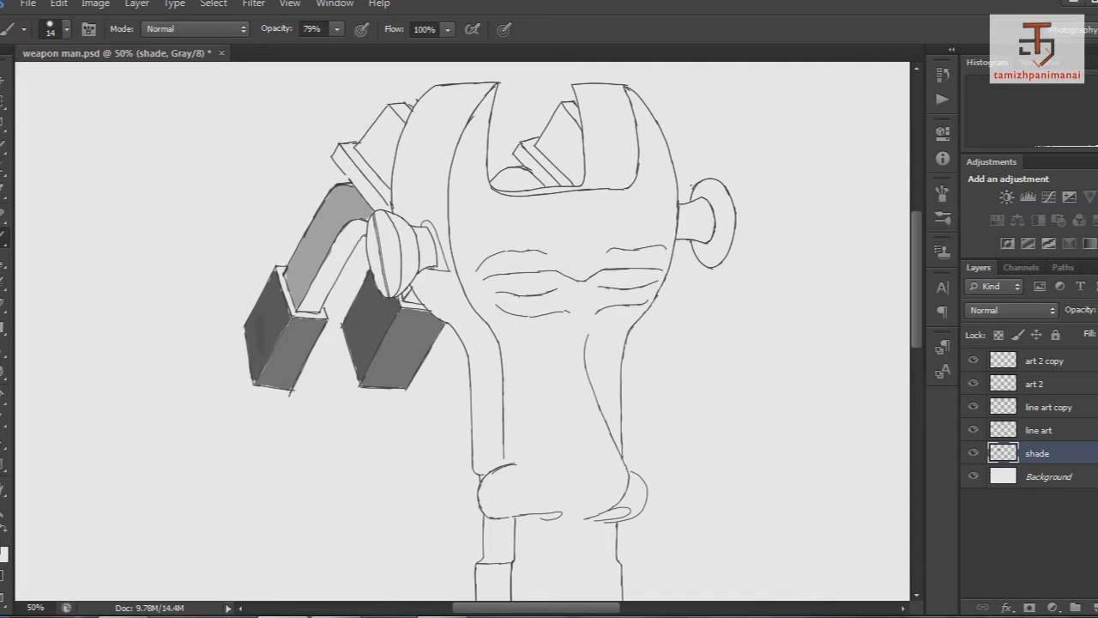
Step: Try a gray fill on the upper block's face and erase it
{"action": "left_click", "coordinate": [4, 552]}
{"action": "key", "text": "Return"}
{"action": "mouse_move", "coordinate": [383, 126]}
{"action": "left_mouse_down"}
{"action": "mouse_move", "coordinate": [381, 156]}
{"action": "mouse_move", "coordinate": [393, 159]}
{"action": "mouse_move", "coordinate": [369, 138]}
{"action": "mouse_move", "coordinate": [392, 139]}
{"action": "left_mouse_up"}
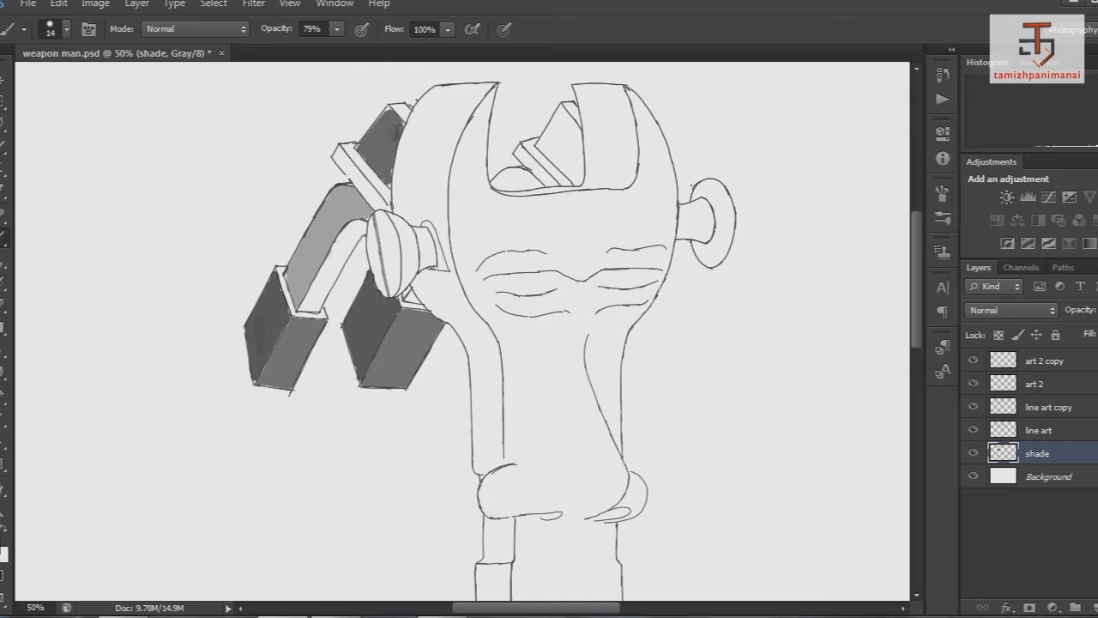
{"action": "left_click", "coordinate": [3, 552]}
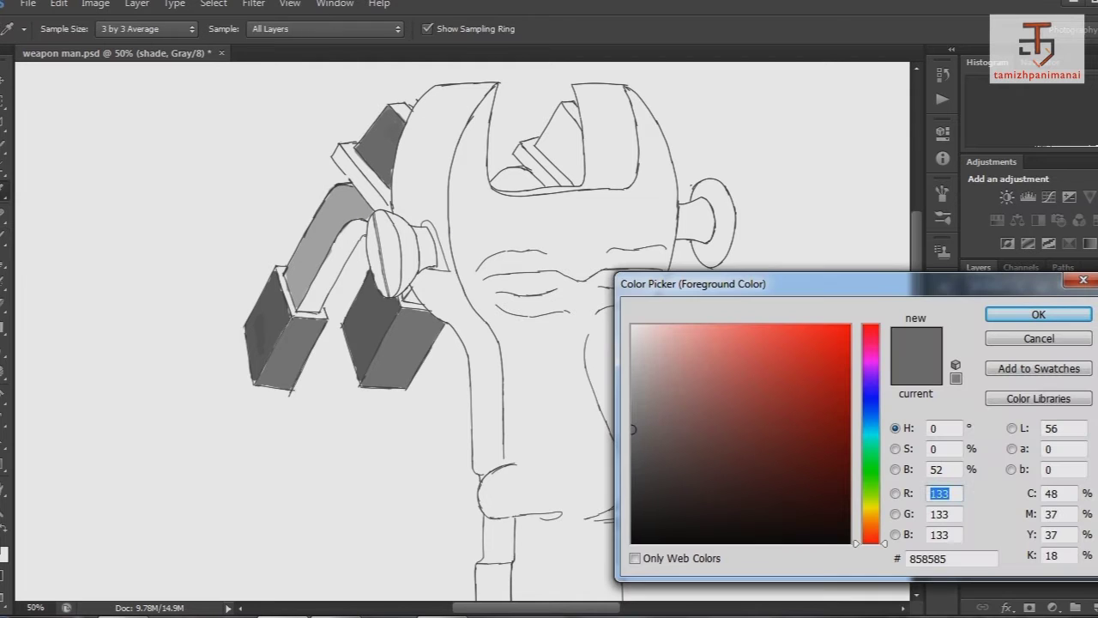
{"action": "key", "text": "Return"}
{"action": "left_click_drag", "start_coordinate": [386, 128], "coordinate": [382, 165]}
{"action": "key", "text": "e"}
{"action": "left_click_drag", "start_coordinate": [391, 108], "coordinate": [388, 185]}
Step: Test a different gray on the upper block's face and clear the paint with the Eraser
{"action": "key", "text": "b"}
{"action": "left_click", "coordinate": [4, 551]}
{"action": "key", "text": "Return"}
{"action": "left_click_drag", "start_coordinate": [386, 127], "coordinate": [382, 163]}
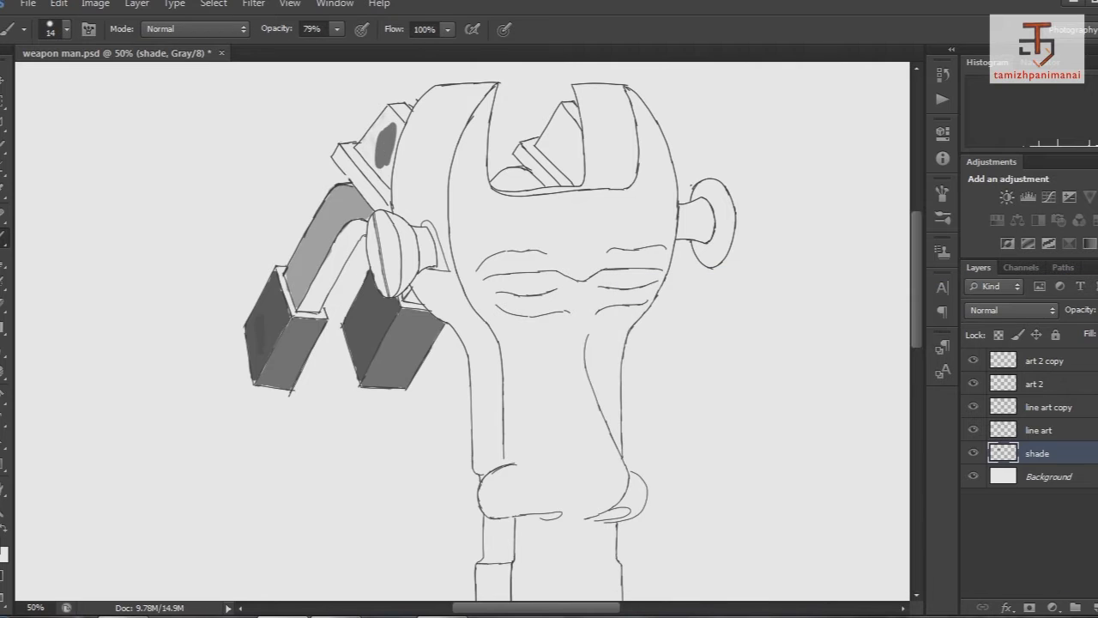
{"action": "left_click_drag", "start_coordinate": [388, 124], "coordinate": [363, 163]}
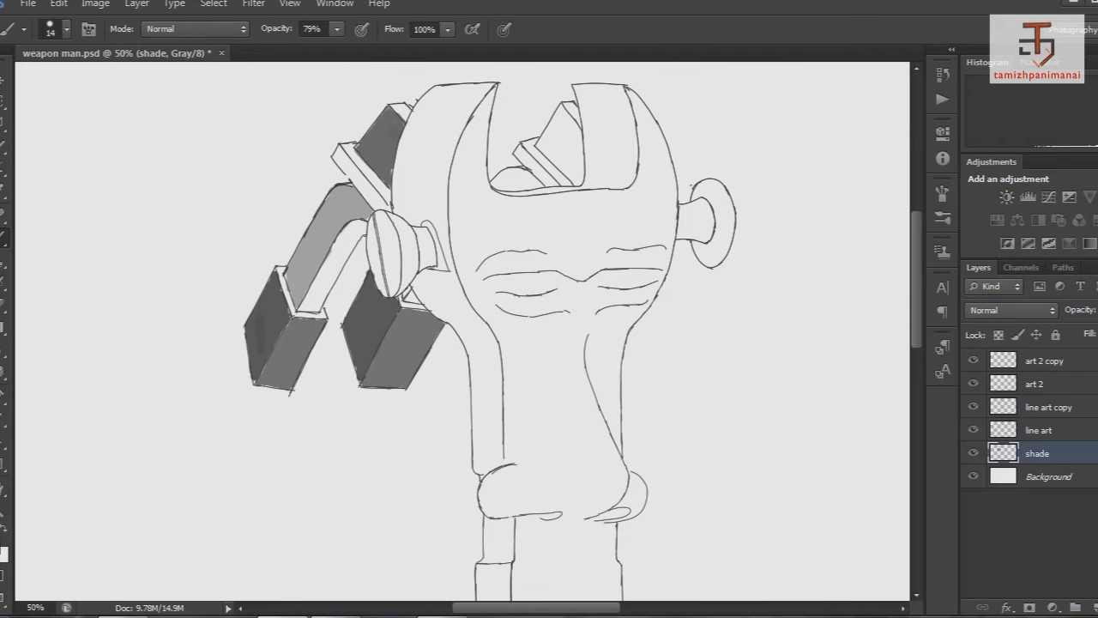
{"action": "left_click", "coordinate": [3, 552]}
{"action": "left_click", "coordinate": [868, 394]}
{"action": "key", "text": "Return"}
{"action": "key", "text": "e"}
{"action": "left_click_drag", "start_coordinate": [390, 116], "coordinate": [364, 180]}
Step: Fill the face of the upper block beside the wrench head using the foreground color 646ebf
{"action": "key", "text": "b"}
{"action": "left_click", "coordinate": [3, 552]}
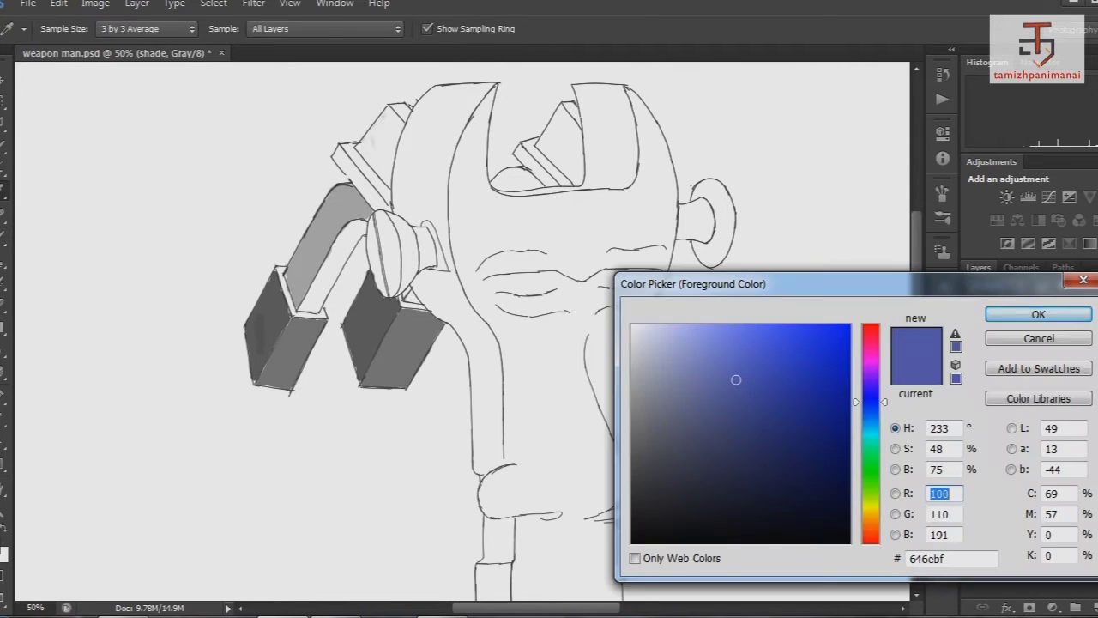
{"action": "key", "text": "Return"}
{"action": "mouse_move", "coordinate": [390, 124]}
{"action": "left_mouse_down"}
{"action": "mouse_move", "coordinate": [373, 153]}
{"action": "mouse_move", "coordinate": [388, 129]}
{"action": "left_mouse_up"}
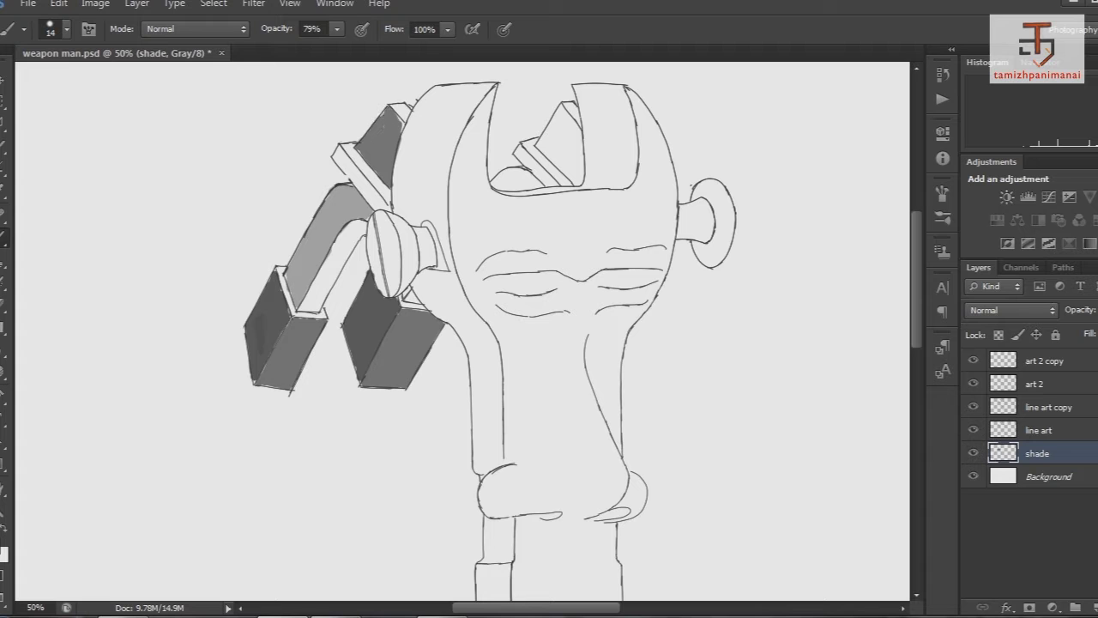
{"action": "left_click_drag", "start_coordinate": [390, 129], "coordinate": [364, 176]}
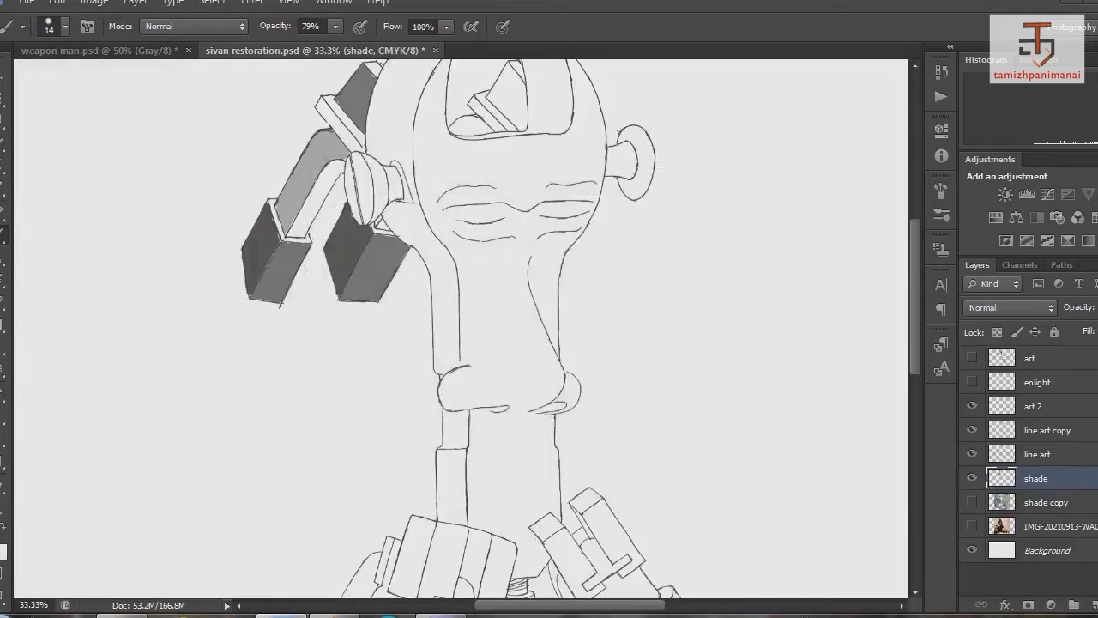
Step: Save sivan restoration.psd and brush a blue patch onto the upper block's face
{"action": "key", "text": "ctrl+plus"}
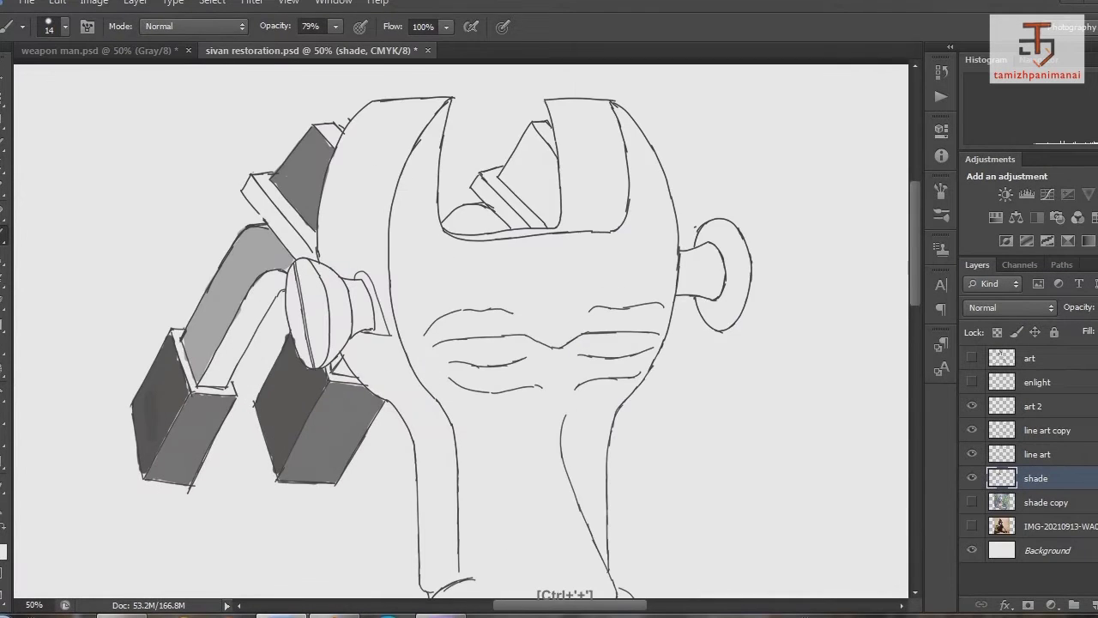
{"action": "key", "text": "ctrl+b"}
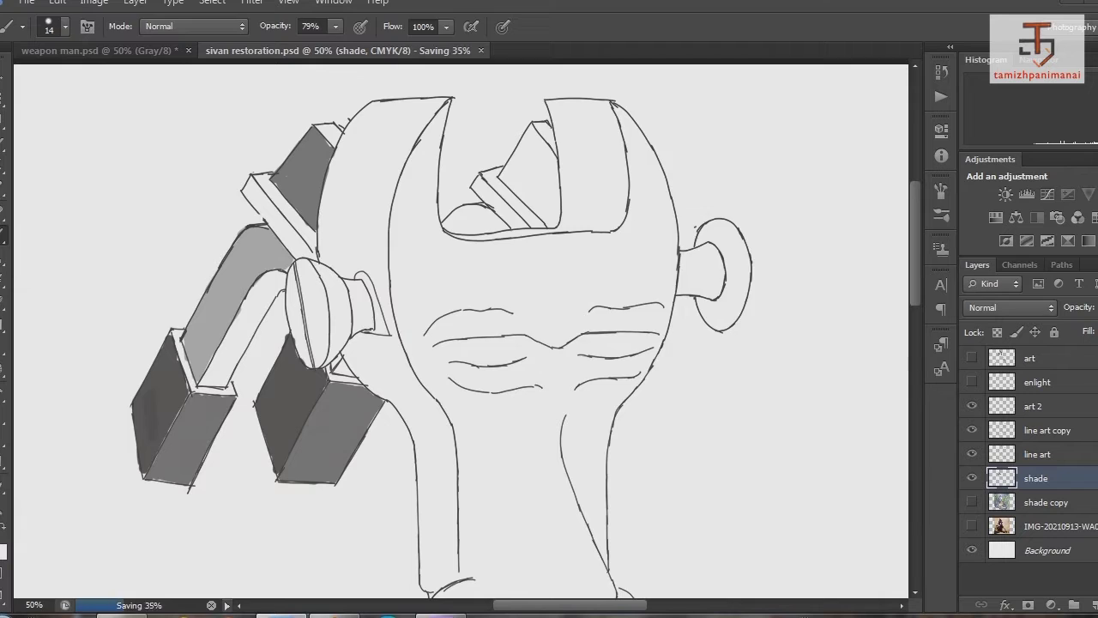
{"action": "left_click_drag", "start_coordinate": [308, 154], "coordinate": [300, 193]}
Step: Reduce the image size by lowering the document width in centimeters with proportions constrained
{"action": "key", "text": "ctrl+alt+i"}
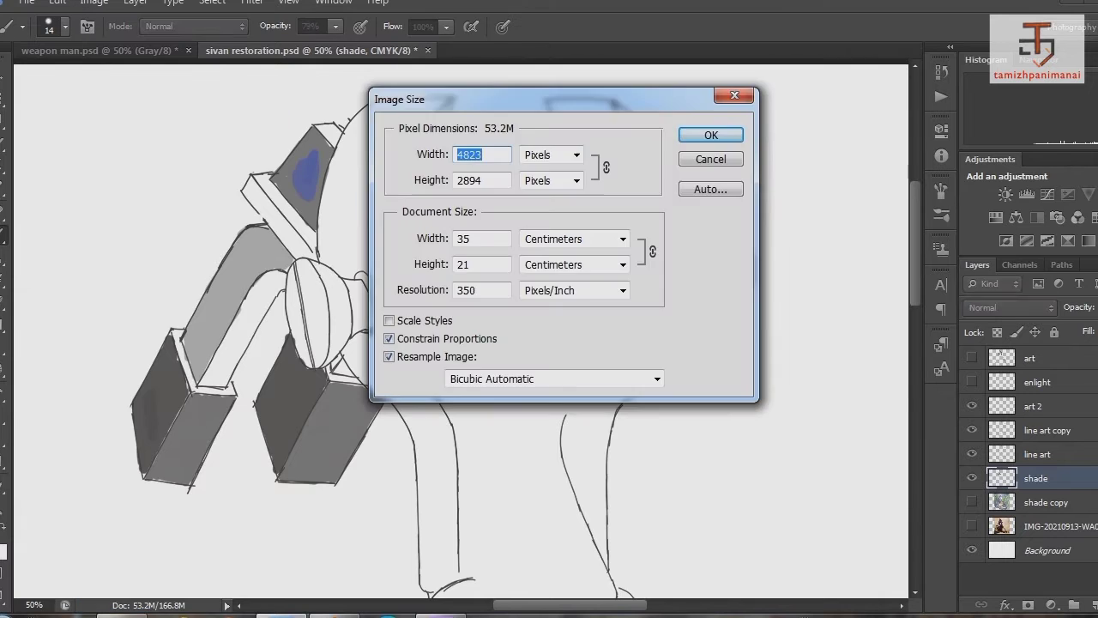
{"action": "double_click", "coordinate": [468, 238]}
{"action": "type", "text": "3"}
{"action": "key", "text": "Return"}
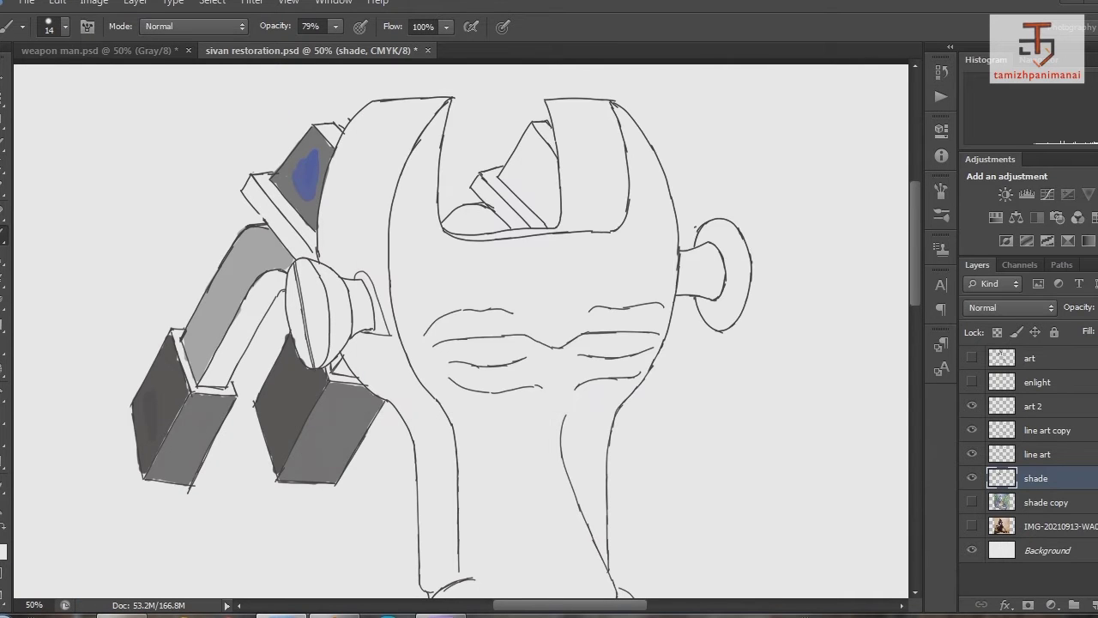
Step: Save the resized document and paint the upper block's face and the block face inside the wrench notch blue
{"action": "key", "text": "ctrl+plus"}
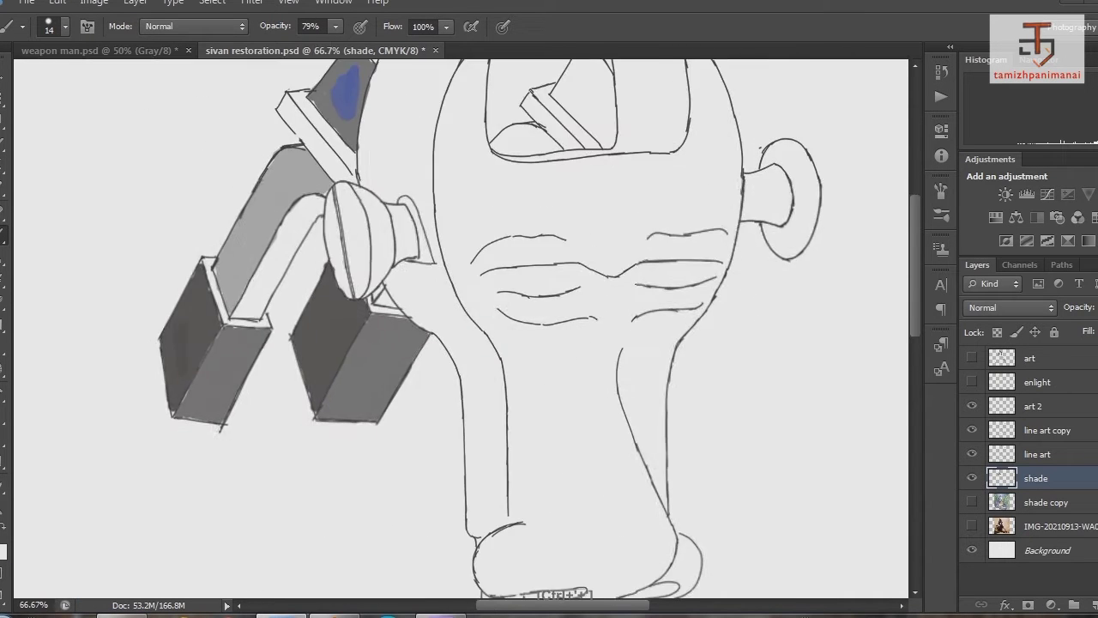
{"action": "key", "text": "ctrl+s"}
{"action": "mouse_move", "coordinate": [365, 202]}
{"action": "left_mouse_down"}
{"action": "mouse_move", "coordinate": [361, 224]}
{"action": "mouse_move", "coordinate": [339, 202]}
{"action": "left_mouse_up"}
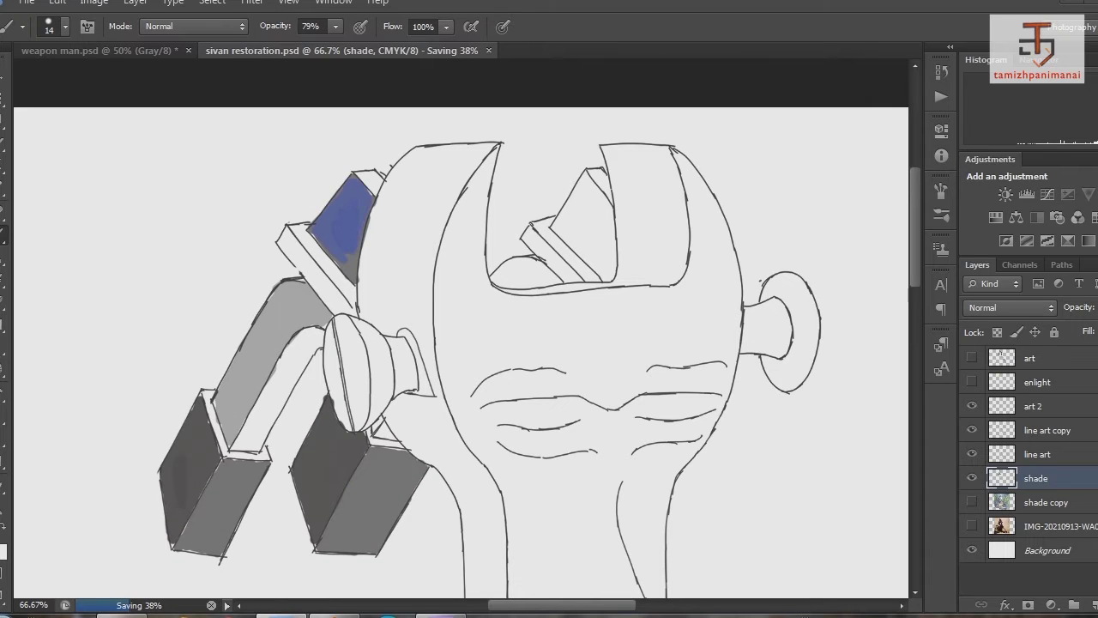
{"action": "mouse_move", "coordinate": [592, 211]}
{"action": "left_mouse_down"}
{"action": "mouse_move", "coordinate": [566, 221]}
{"action": "mouse_move", "coordinate": [582, 190]}
{"action": "mouse_move", "coordinate": [597, 193]}
{"action": "mouse_move", "coordinate": [609, 257]}
{"action": "left_mouse_up"}
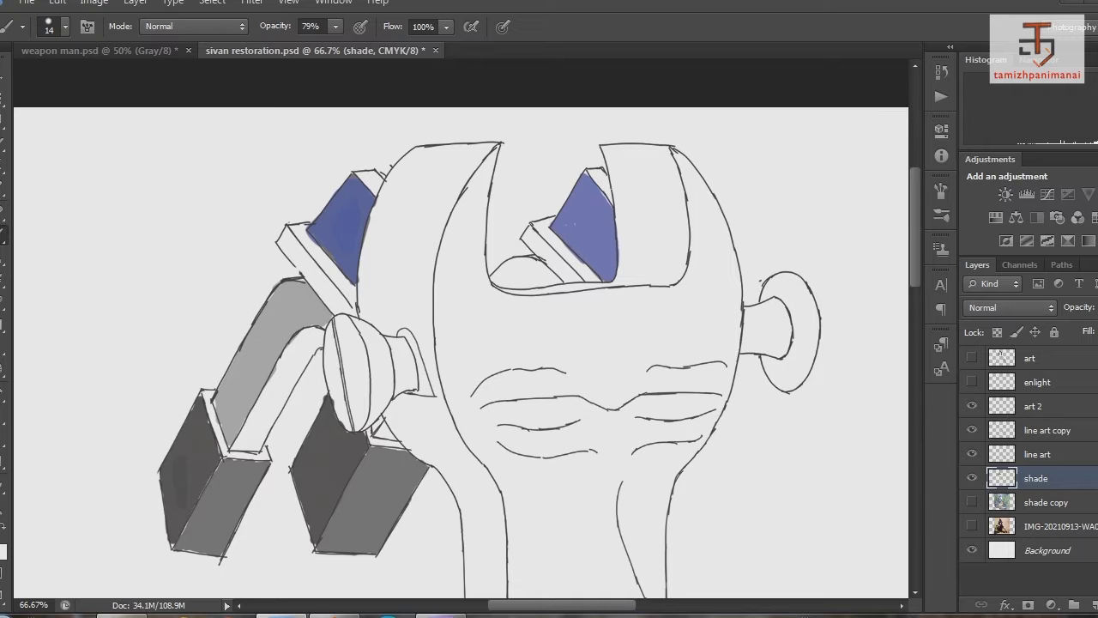
Step: Set the brush size to 36 px and paint the wrench head's front face pale lavender blue
{"action": "scroll", "coordinate": [462, 329], "scroll_direction": "down", "scroll_amount": 3}
{"action": "left_click", "coordinate": [4, 551]}
{"action": "left_click", "coordinate": [1073, 312]}
{"action": "right_click", "coordinate": [644, 353]}
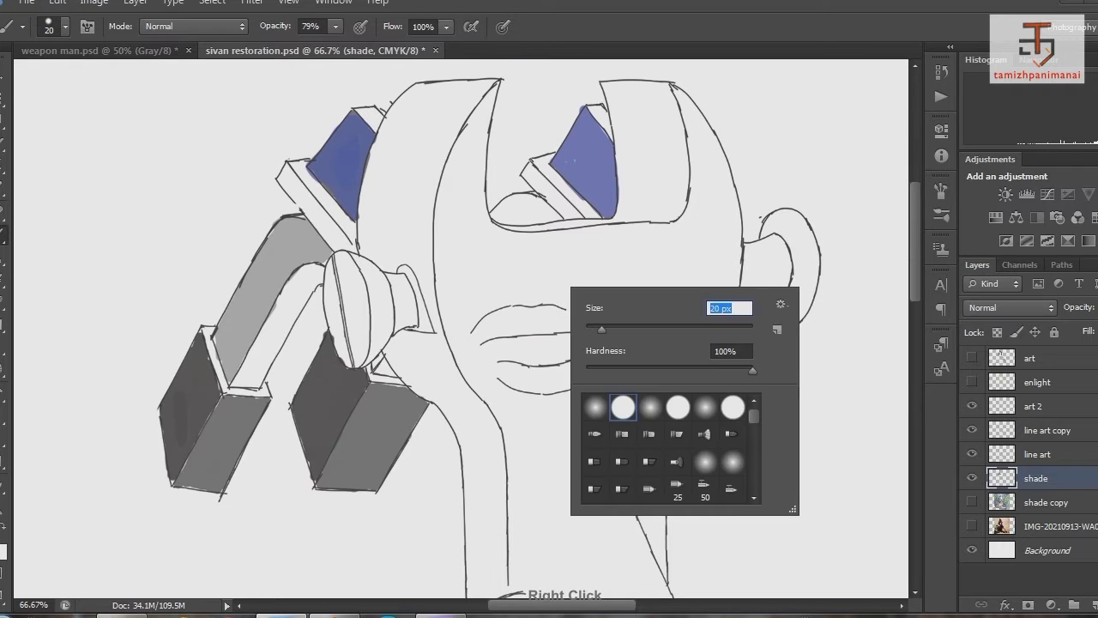
{"action": "type", "text": "36"}
{"action": "key", "text": "Return"}
{"action": "mouse_move", "coordinate": [523, 258]}
{"action": "left_mouse_down"}
{"action": "mouse_move", "coordinate": [463, 236]}
{"action": "mouse_move", "coordinate": [472, 150]}
{"action": "mouse_move", "coordinate": [588, 266]}
{"action": "mouse_move", "coordinate": [665, 245]}
{"action": "mouse_move", "coordinate": [554, 407]}
{"action": "mouse_move", "coordinate": [609, 489]}
{"action": "left_mouse_up"}
{"action": "mouse_move", "coordinate": [652, 532]}
{"action": "left_mouse_down"}
{"action": "mouse_move", "coordinate": [725, 236]}
{"action": "mouse_move", "coordinate": [729, 296]}
{"action": "left_mouse_up"}
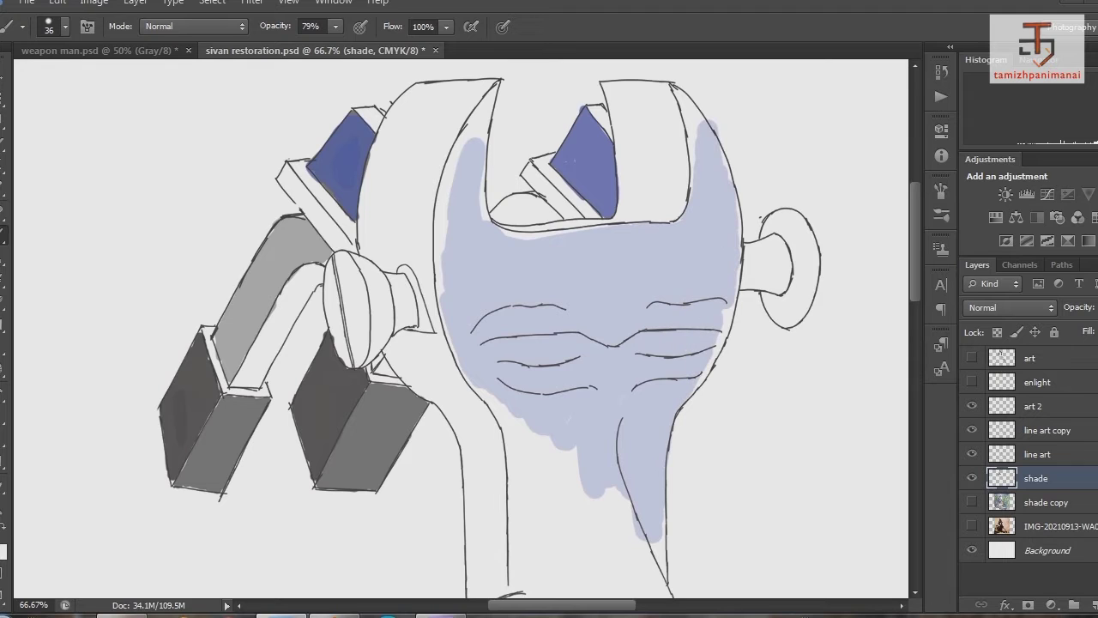
{"action": "left_click_drag", "start_coordinate": [446, 287], "coordinate": [479, 120]}
{"action": "mouse_move", "coordinate": [446, 292]}
{"action": "left_mouse_down"}
{"action": "mouse_move", "coordinate": [541, 515]}
{"action": "mouse_move", "coordinate": [537, 549]}
{"action": "left_mouse_up"}
Step: Paint the nose and the front of the lower shaft down to the hands pale lavender blue
{"action": "scroll", "coordinate": [536, 549], "scroll_direction": "down", "scroll_amount": 5}
{"action": "mouse_move", "coordinate": [600, 292]}
{"action": "left_mouse_down"}
{"action": "mouse_move", "coordinate": [519, 360]}
{"action": "mouse_move", "coordinate": [626, 429]}
{"action": "left_mouse_up"}
{"action": "mouse_move", "coordinate": [661, 343]}
{"action": "left_mouse_down"}
{"action": "mouse_move", "coordinate": [489, 420]}
{"action": "mouse_move", "coordinate": [592, 446]}
{"action": "mouse_move", "coordinate": [686, 412]}
{"action": "mouse_move", "coordinate": [541, 549]}
{"action": "mouse_move", "coordinate": [562, 559]}
{"action": "left_mouse_up"}
{"action": "scroll", "coordinate": [557, 515], "scroll_direction": "down", "scroll_amount": 5}
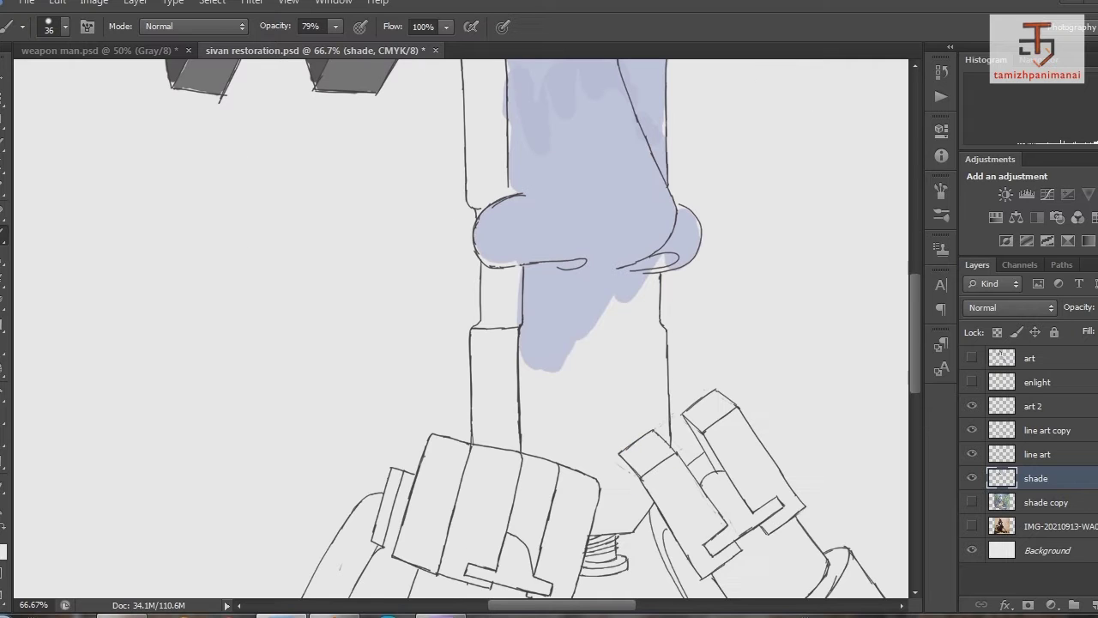
{"action": "mouse_move", "coordinate": [575, 330]}
{"action": "left_mouse_down"}
{"action": "mouse_move", "coordinate": [532, 429]}
{"action": "mouse_move", "coordinate": [652, 266]}
{"action": "left_mouse_up"}
{"action": "left_click_drag", "start_coordinate": [652, 378], "coordinate": [609, 515]}
{"action": "mouse_move", "coordinate": [528, 434]}
{"action": "left_mouse_down"}
{"action": "mouse_move", "coordinate": [592, 480]}
{"action": "mouse_move", "coordinate": [614, 523]}
{"action": "mouse_move", "coordinate": [657, 429]}
{"action": "left_mouse_up"}
Step: Reduce the brush size to 19 px and paint the side face of the wrench head and upper shaft bluish gray
{"action": "scroll", "coordinate": [600, 326], "scroll_direction": "up", "scroll_amount": 10}
{"action": "right_click", "coordinate": [721, 236]}
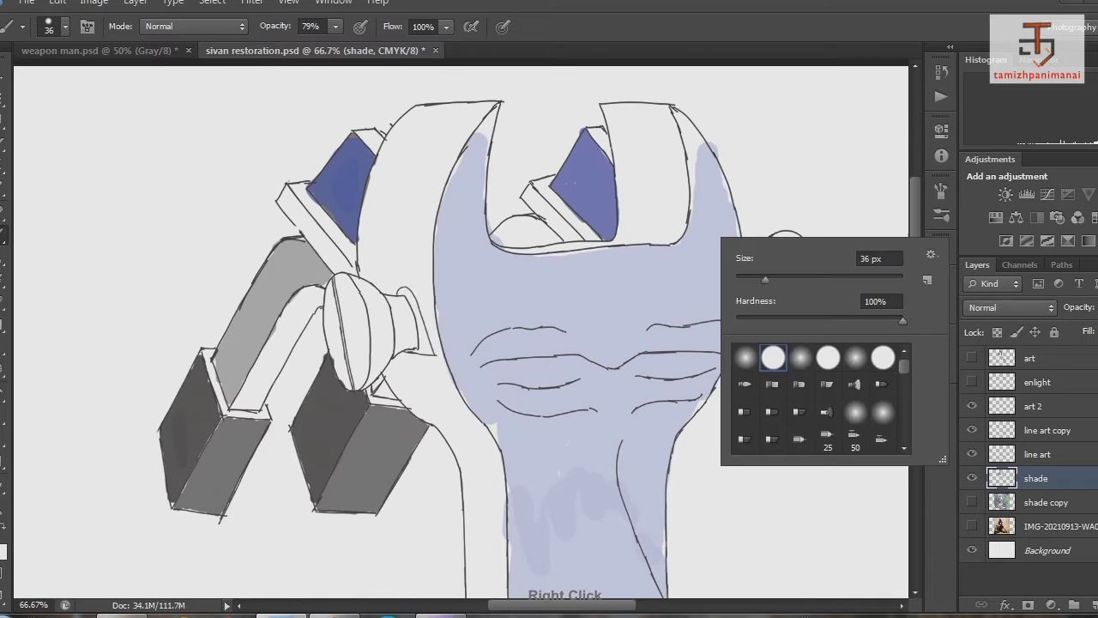
{"action": "left_click_drag", "start_coordinate": [757, 280], "coordinate": [748, 280]}
{"action": "key", "text": "Return"}
{"action": "scroll", "coordinate": [532, 326], "scroll_direction": "down", "scroll_amount": 3}
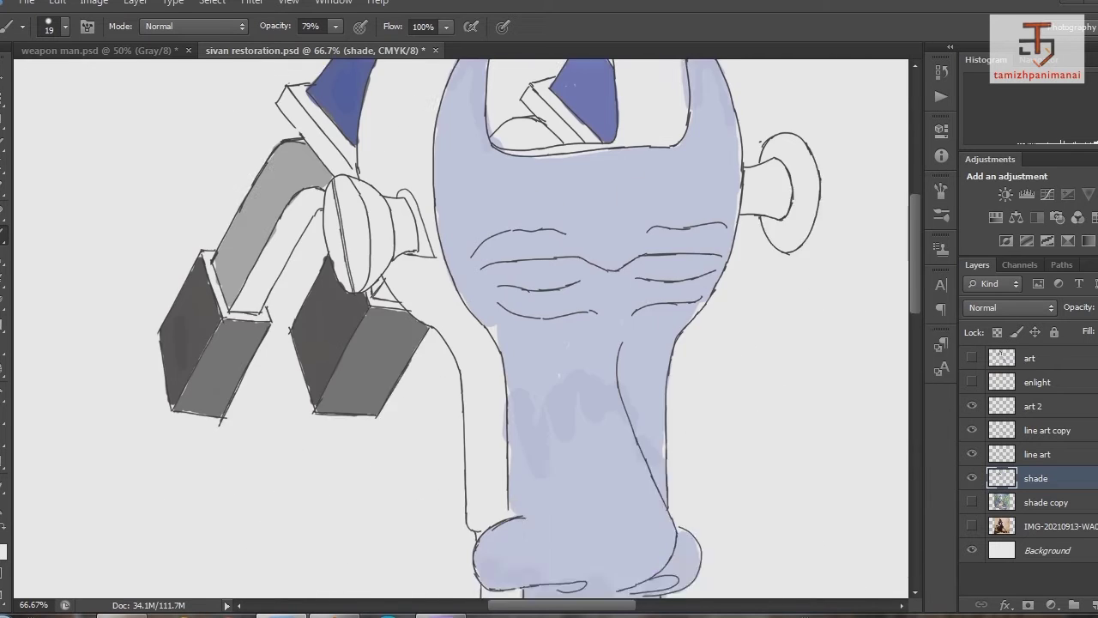
{"action": "scroll", "coordinate": [532, 326], "scroll_direction": "up", "scroll_amount": 3}
{"action": "left_click", "coordinate": [4, 549]}
{"action": "left_click", "coordinate": [647, 404]}
{"action": "key", "text": "Return"}
{"action": "mouse_move", "coordinate": [442, 141]}
{"action": "left_mouse_down"}
{"action": "mouse_move", "coordinate": [377, 248]}
{"action": "mouse_move", "coordinate": [382, 292]}
{"action": "mouse_move", "coordinate": [420, 304]}
{"action": "left_mouse_up"}
{"action": "mouse_move", "coordinate": [378, 197]}
{"action": "left_mouse_down"}
{"action": "mouse_move", "coordinate": [468, 125]}
{"action": "mouse_move", "coordinate": [429, 317]}
{"action": "mouse_move", "coordinate": [412, 244]}
{"action": "mouse_move", "coordinate": [472, 369]}
{"action": "mouse_move", "coordinate": [476, 451]}
{"action": "mouse_move", "coordinate": [493, 343]}
{"action": "mouse_move", "coordinate": [502, 494]}
{"action": "left_mouse_up"}
Step: Continue the bluish gray down the side strip of the lower shaft to the hand
{"action": "scroll", "coordinate": [464, 326], "scroll_direction": "down", "scroll_amount": 3}
{"action": "scroll", "coordinate": [493, 428], "scroll_direction": "down", "scroll_amount": 6}
{"action": "mouse_move", "coordinate": [485, 411]}
{"action": "left_mouse_down"}
{"action": "mouse_move", "coordinate": [493, 287]}
{"action": "mouse_move", "coordinate": [515, 321]}
{"action": "left_mouse_up"}
{"action": "mouse_move", "coordinate": [515, 270]}
{"action": "left_mouse_down"}
{"action": "mouse_move", "coordinate": [508, 454]}
{"action": "mouse_move", "coordinate": [503, 446]}
{"action": "left_mouse_up"}
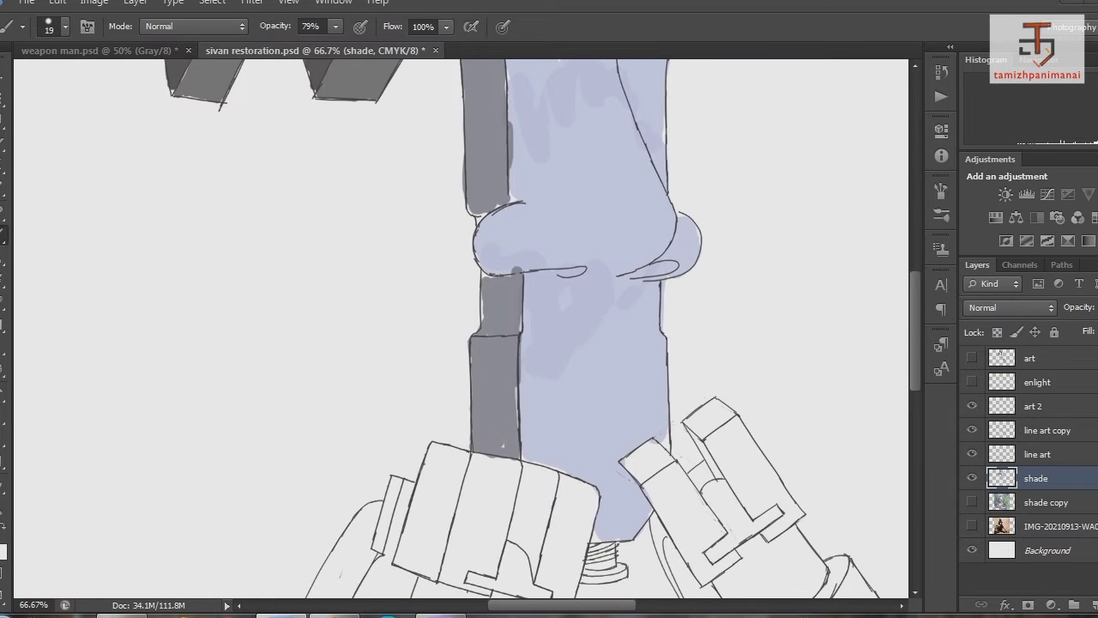
Step: Choose a pinkish red foreground color and paint the fingers of the fist below the shaft with it
{"action": "scroll", "coordinate": [549, 326], "scroll_direction": "down", "scroll_amount": 5}
{"action": "left_click", "coordinate": [3, 551]}
{"action": "left_click", "coordinate": [869, 335]}
{"action": "left_click", "coordinate": [775, 326]}
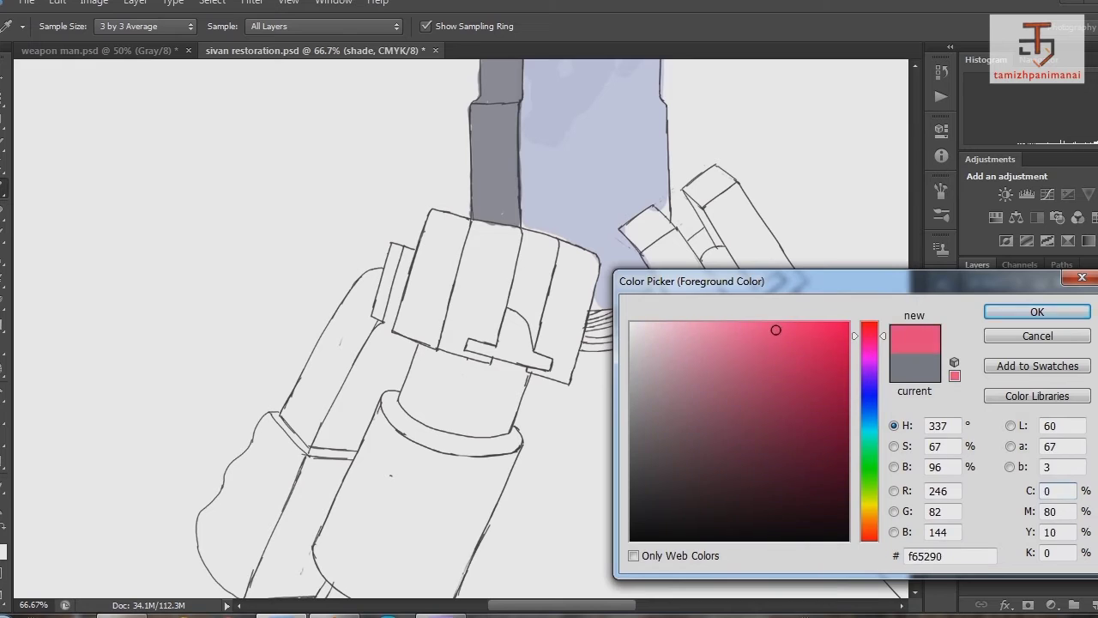
{"action": "left_click", "coordinate": [800, 326]}
{"action": "key", "text": "Return"}
{"action": "key", "text": "b"}
{"action": "mouse_move", "coordinate": [454, 240]}
{"action": "left_mouse_down"}
{"action": "mouse_move", "coordinate": [437, 335]}
{"action": "mouse_move", "coordinate": [464, 344]}
{"action": "mouse_move", "coordinate": [506, 232]}
{"action": "mouse_move", "coordinate": [407, 292]}
{"action": "mouse_move", "coordinate": [519, 240]}
{"action": "mouse_move", "coordinate": [527, 334]}
{"action": "mouse_move", "coordinate": [565, 283]}
{"action": "left_mouse_up"}
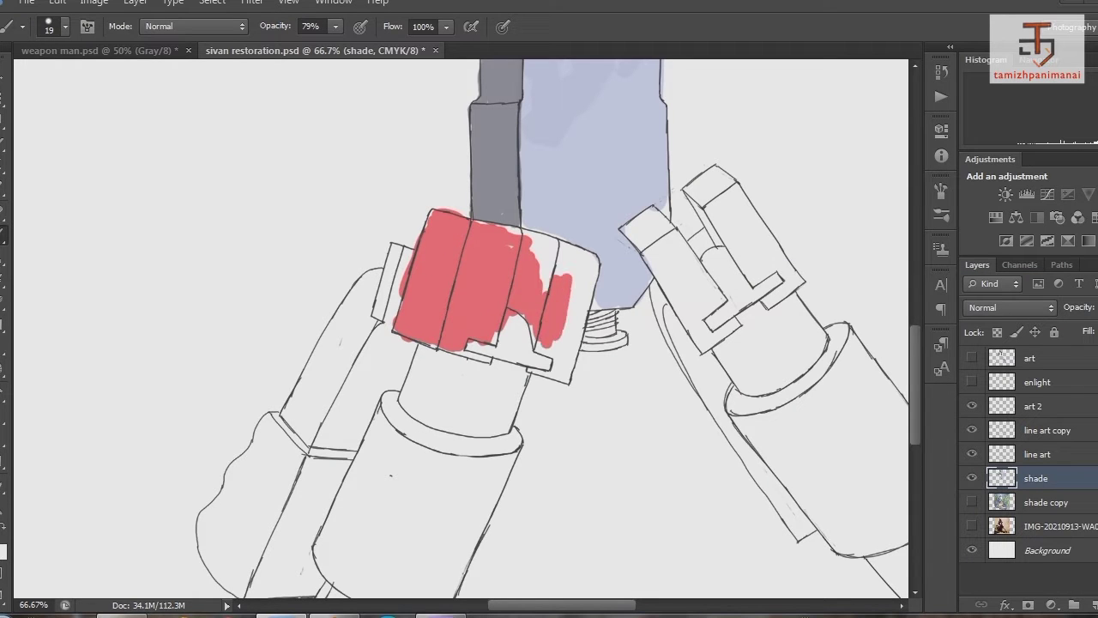
{"action": "mouse_move", "coordinate": [561, 360]}
{"action": "left_mouse_down"}
{"action": "mouse_move", "coordinate": [575, 308]}
{"action": "mouse_move", "coordinate": [532, 249]}
{"action": "mouse_move", "coordinate": [584, 258]}
{"action": "left_mouse_up"}
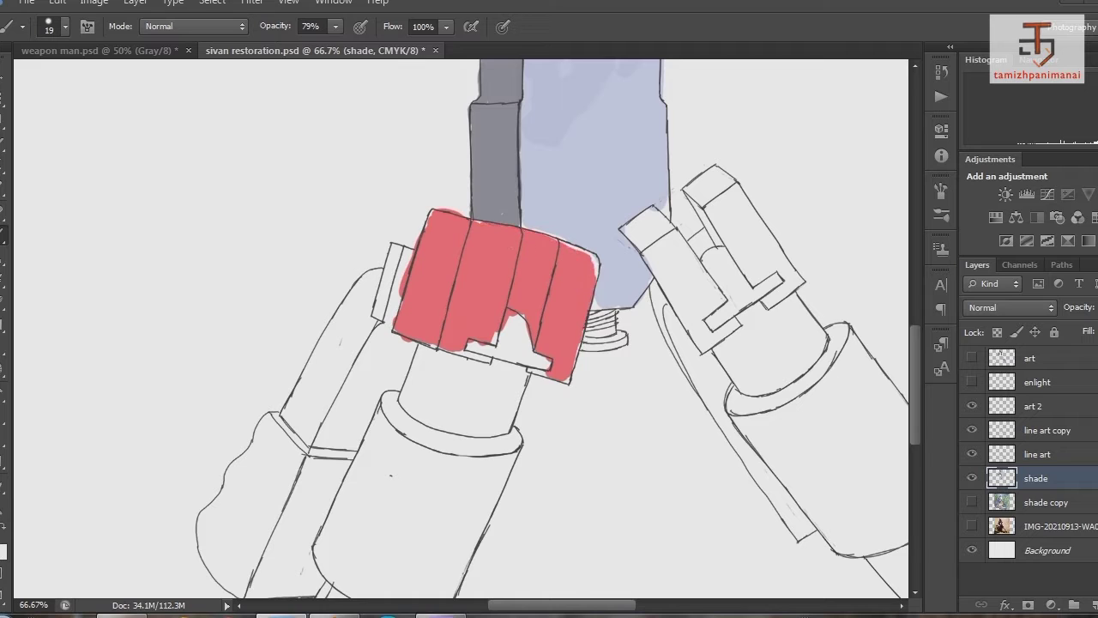
Step: Paint the fingers of the character's other hand, at the right of the shaft, the same pinkish red
{"action": "scroll", "coordinate": [463, 326], "scroll_direction": "right", "scroll_amount": 3}
{"action": "mouse_move", "coordinate": [485, 231]}
{"action": "left_mouse_down"}
{"action": "mouse_move", "coordinate": [515, 309]}
{"action": "mouse_move", "coordinate": [455, 232]}
{"action": "mouse_move", "coordinate": [506, 249]}
{"action": "mouse_move", "coordinate": [519, 344]}
{"action": "left_mouse_up"}
{"action": "mouse_move", "coordinate": [527, 283]}
{"action": "left_mouse_down"}
{"action": "mouse_move", "coordinate": [553, 326]}
{"action": "mouse_move", "coordinate": [575, 249]}
{"action": "mouse_move", "coordinate": [519, 193]}
{"action": "mouse_move", "coordinate": [592, 257]}
{"action": "mouse_move", "coordinate": [616, 296]}
{"action": "left_mouse_up"}
Step: Set the brush size to 25 px, choose a dark brownish gray, and paint the large cylindrical cuffs of both arms
{"action": "right_click", "coordinate": [338, 300]}
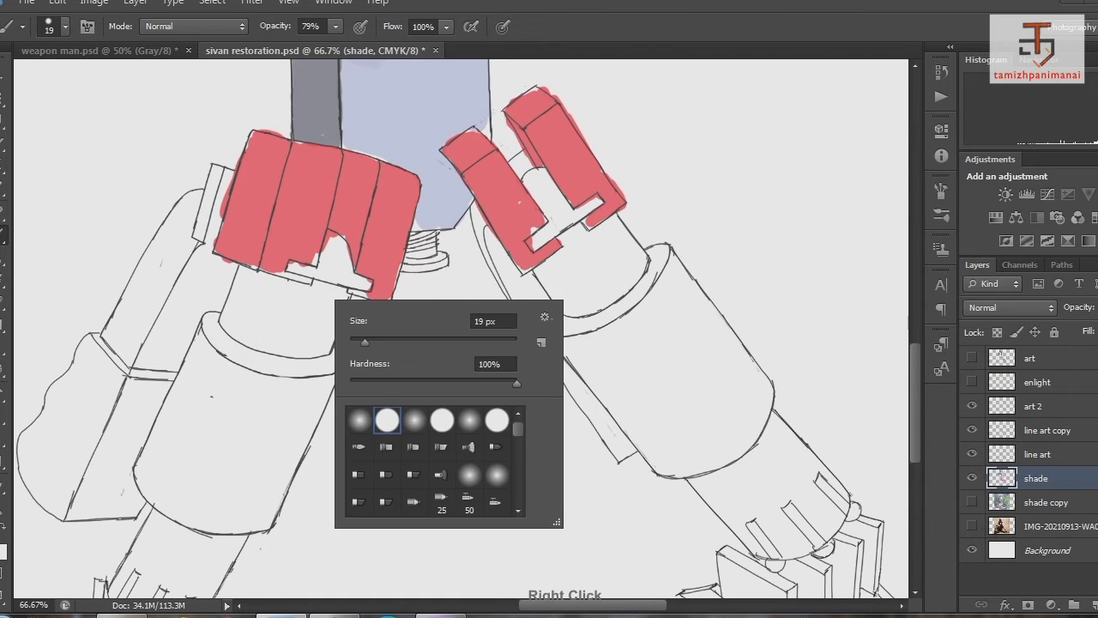
{"action": "left_click", "coordinate": [4, 550]}
{"action": "left_click", "coordinate": [1039, 311]}
{"action": "scroll", "coordinate": [464, 326], "scroll_direction": "down", "scroll_amount": 2}
{"action": "left_click_drag", "start_coordinate": [210, 364], "coordinate": [193, 489]}
{"action": "mouse_move", "coordinate": [211, 326]}
{"action": "left_mouse_down"}
{"action": "mouse_move", "coordinate": [266, 364]}
{"action": "mouse_move", "coordinate": [317, 367]}
{"action": "mouse_move", "coordinate": [268, 418]}
{"action": "mouse_move", "coordinate": [257, 393]}
{"action": "mouse_move", "coordinate": [279, 386]}
{"action": "mouse_move", "coordinate": [153, 442]}
{"action": "mouse_move", "coordinate": [139, 467]}
{"action": "mouse_move", "coordinate": [211, 520]}
{"action": "mouse_move", "coordinate": [266, 516]}
{"action": "mouse_move", "coordinate": [287, 416]}
{"action": "mouse_move", "coordinate": [339, 367]}
{"action": "left_mouse_up"}
{"action": "mouse_move", "coordinate": [635, 304]}
{"action": "left_mouse_down"}
{"action": "mouse_move", "coordinate": [554, 326]}
{"action": "mouse_move", "coordinate": [652, 281]}
{"action": "mouse_move", "coordinate": [665, 253]}
{"action": "mouse_move", "coordinate": [691, 367]}
{"action": "mouse_move", "coordinate": [665, 422]}
{"action": "mouse_move", "coordinate": [630, 416]}
{"action": "mouse_move", "coordinate": [654, 447]}
{"action": "mouse_move", "coordinate": [669, 448]}
{"action": "mouse_move", "coordinate": [712, 399]}
{"action": "mouse_move", "coordinate": [720, 348]}
{"action": "mouse_move", "coordinate": [746, 377]}
{"action": "mouse_move", "coordinate": [744, 398]}
{"action": "mouse_move", "coordinate": [759, 395]}
{"action": "mouse_move", "coordinate": [717, 446]}
{"action": "mouse_move", "coordinate": [772, 391]}
{"action": "left_mouse_up"}
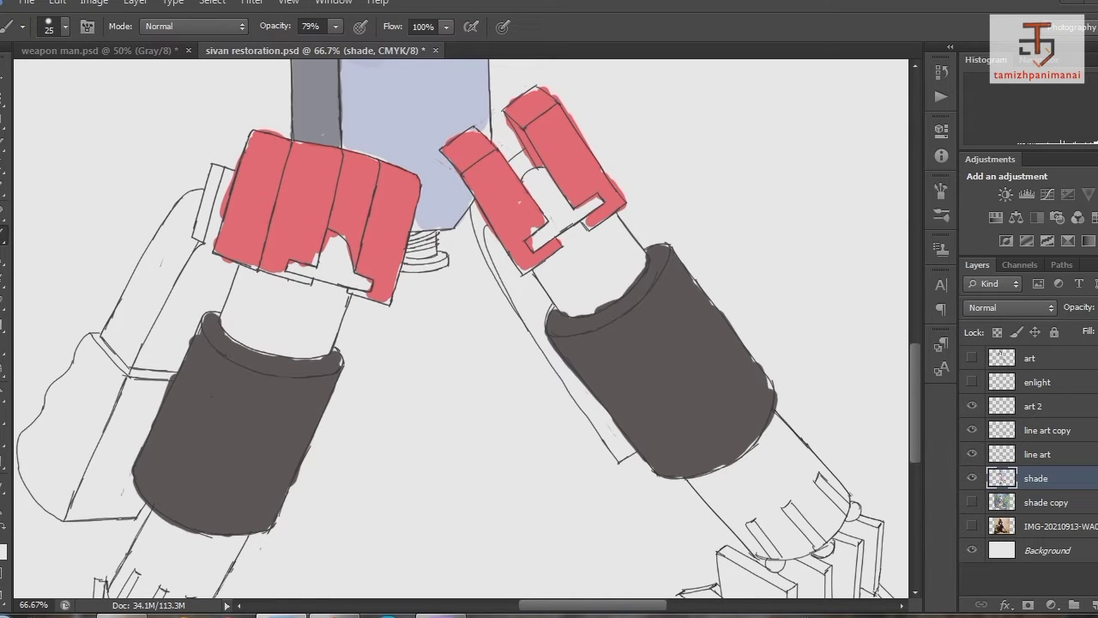
Step: Choose a medium gray foreground color and paint the wrists between the red fingers and the dark cuffs
{"action": "scroll", "coordinate": [463, 326], "scroll_direction": "up", "scroll_amount": 5}
{"action": "left_click", "coordinate": [4, 545]}
{"action": "key", "text": "Return"}
{"action": "mouse_move", "coordinate": [335, 455]}
{"action": "left_mouse_down"}
{"action": "mouse_move", "coordinate": [283, 511]}
{"action": "mouse_move", "coordinate": [227, 480]}
{"action": "mouse_move", "coordinate": [236, 497]}
{"action": "mouse_move", "coordinate": [338, 515]}
{"action": "left_mouse_up"}
{"action": "mouse_move", "coordinate": [566, 411]}
{"action": "left_mouse_down"}
{"action": "mouse_move", "coordinate": [576, 433]}
{"action": "mouse_move", "coordinate": [585, 395]}
{"action": "mouse_move", "coordinate": [558, 454]}
{"action": "mouse_move", "coordinate": [592, 468]}
{"action": "mouse_move", "coordinate": [630, 391]}
{"action": "mouse_move", "coordinate": [640, 412]}
{"action": "left_mouse_up"}
Step: Choose a brownish gray foreground color and paint both faces of the block behind the left arm's cuff
{"action": "key", "text": "ctrl+minus"}
{"action": "key", "text": "ctrl+minus"}
{"action": "key", "text": "ctrl+minus"}
{"action": "key", "text": "ctrl+plus"}
{"action": "key", "text": "ctrl+plus"}
{"action": "scroll", "coordinate": [462, 329], "scroll_direction": "down", "scroll_amount": 3}
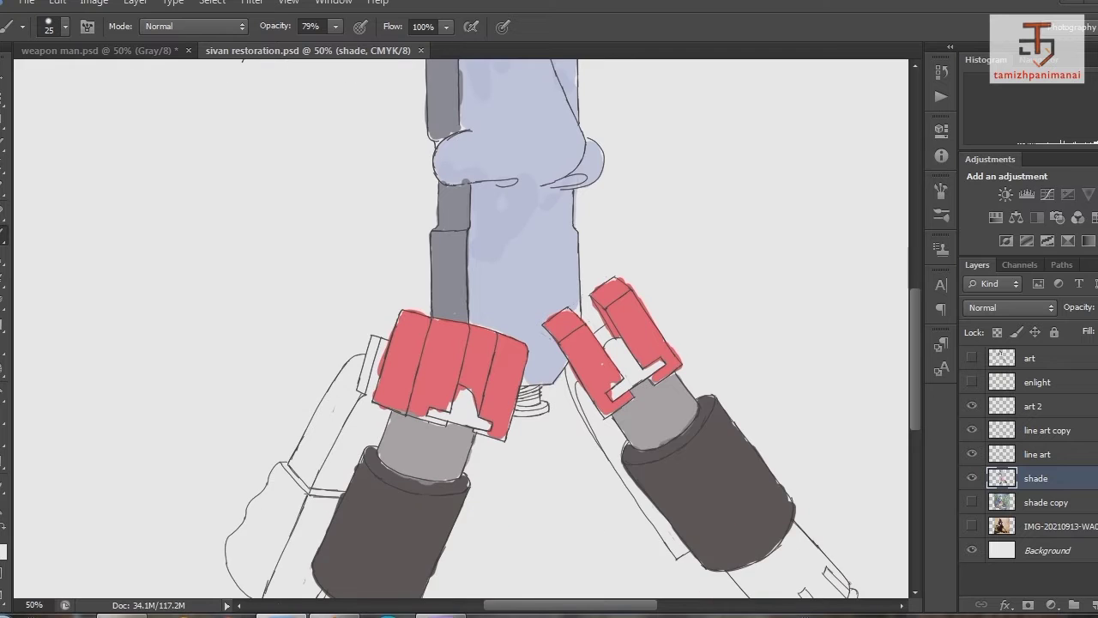
{"action": "scroll", "coordinate": [463, 326], "scroll_direction": "down", "scroll_amount": 1}
{"action": "left_click", "coordinate": [4, 551]}
{"action": "key", "text": "Return"}
{"action": "mouse_move", "coordinate": [257, 489]}
{"action": "left_mouse_down"}
{"action": "mouse_move", "coordinate": [283, 420]}
{"action": "mouse_move", "coordinate": [322, 455]}
{"action": "mouse_move", "coordinate": [236, 519]}
{"action": "mouse_move", "coordinate": [305, 540]}
{"action": "mouse_move", "coordinate": [326, 437]}
{"action": "left_mouse_up"}
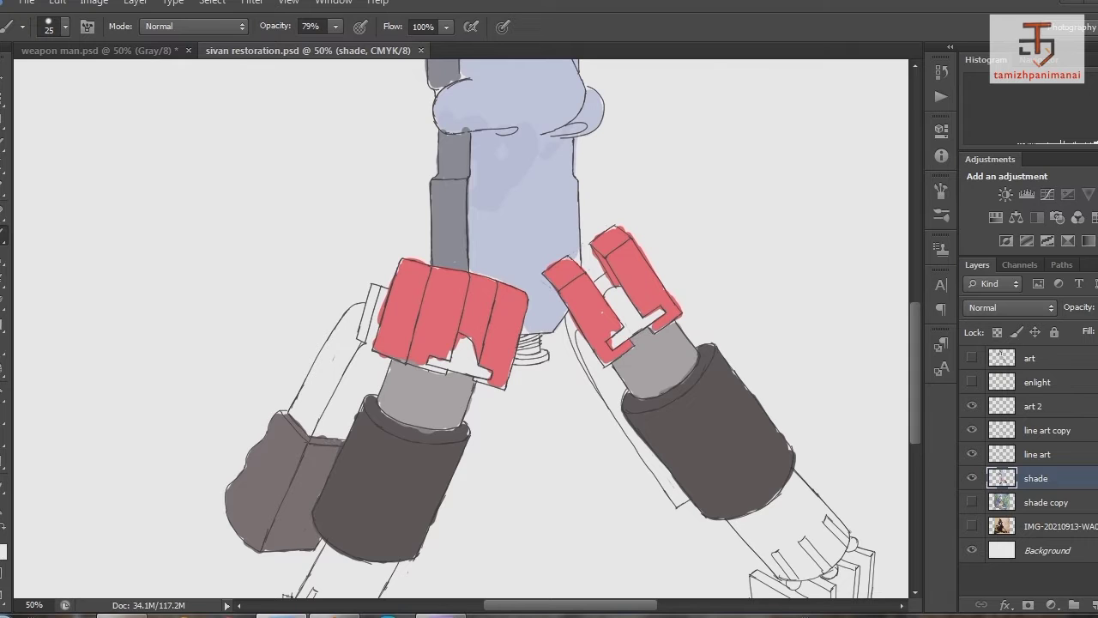
Step: Choose a yellow-green color and, with an 11 px brush, paint the handle face beside the left wrist and the strip along the right arm
{"action": "left_click", "coordinate": [3, 552]}
{"action": "left_click", "coordinate": [742, 357]}
{"action": "key", "text": "Return"}
{"action": "left_click_drag", "start_coordinate": [371, 352], "coordinate": [321, 430]}
{"action": "right_click", "coordinate": [600, 348]}
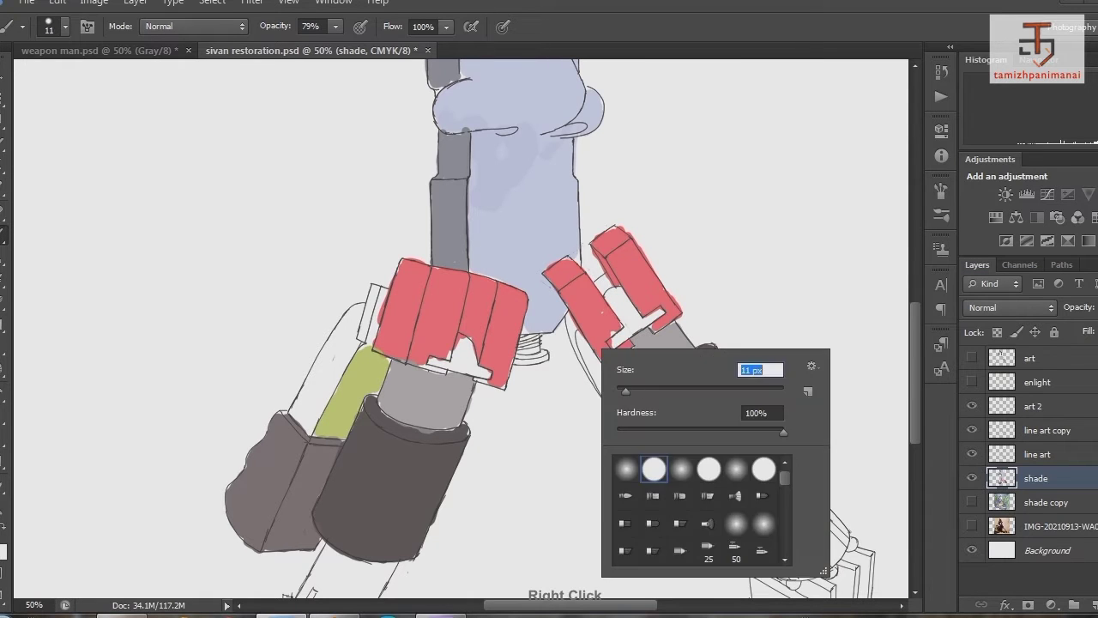
{"action": "type", "text": "11"}
{"action": "key", "text": "Return"}
{"action": "left_click_drag", "start_coordinate": [580, 333], "coordinate": [648, 459]}
Step: Choose a light gray foreground color and paint the T-shaped pieces on both hands
{"action": "scroll", "coordinate": [463, 326], "scroll_direction": "up", "scroll_amount": 2}
{"action": "left_click", "coordinate": [3, 552]}
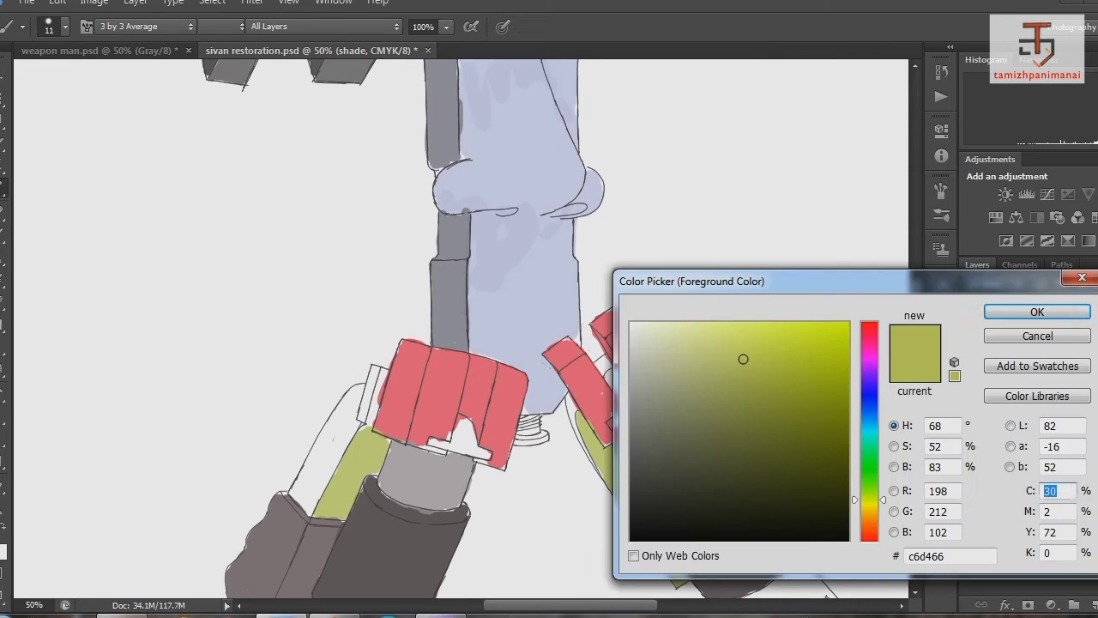
{"action": "left_click", "coordinate": [633, 346]}
{"action": "key", "text": "Return"}
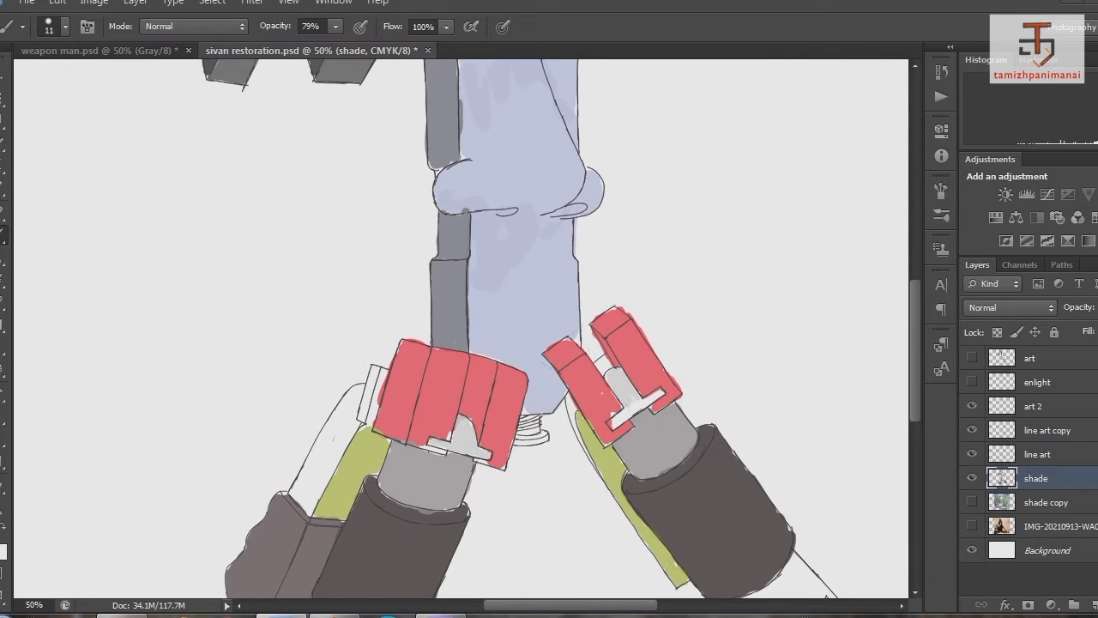
Step: Reduce the document's dimensions with the Image Size command
{"action": "key", "text": "alt+i"}
{"action": "key", "text": "i"}
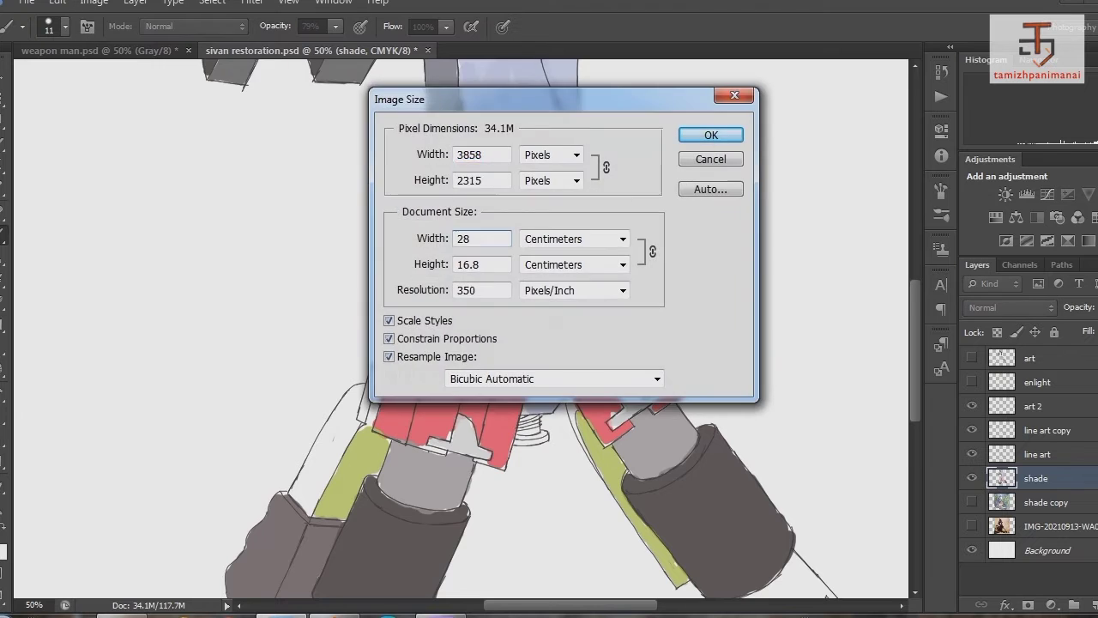
{"action": "key", "text": "Return"}
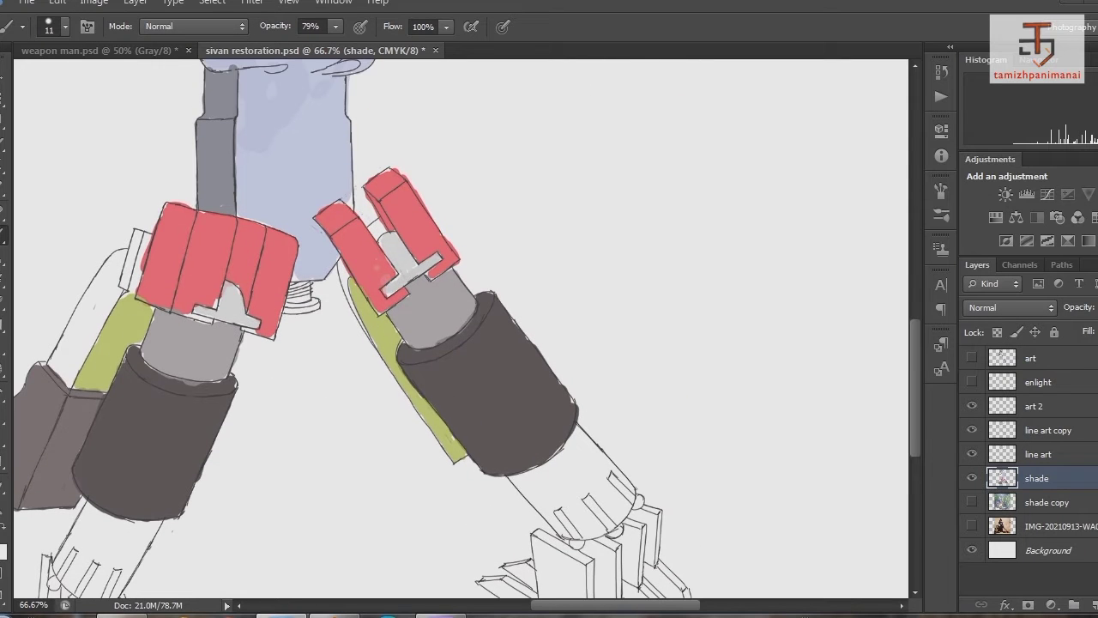
Step: Set the foreground color to the brighter yellow-green d7ea5b and paint the outer face of the left handle
{"action": "scroll", "coordinate": [464, 326], "scroll_direction": "left", "scroll_amount": 3}
{"action": "left_click", "coordinate": [4, 551]}
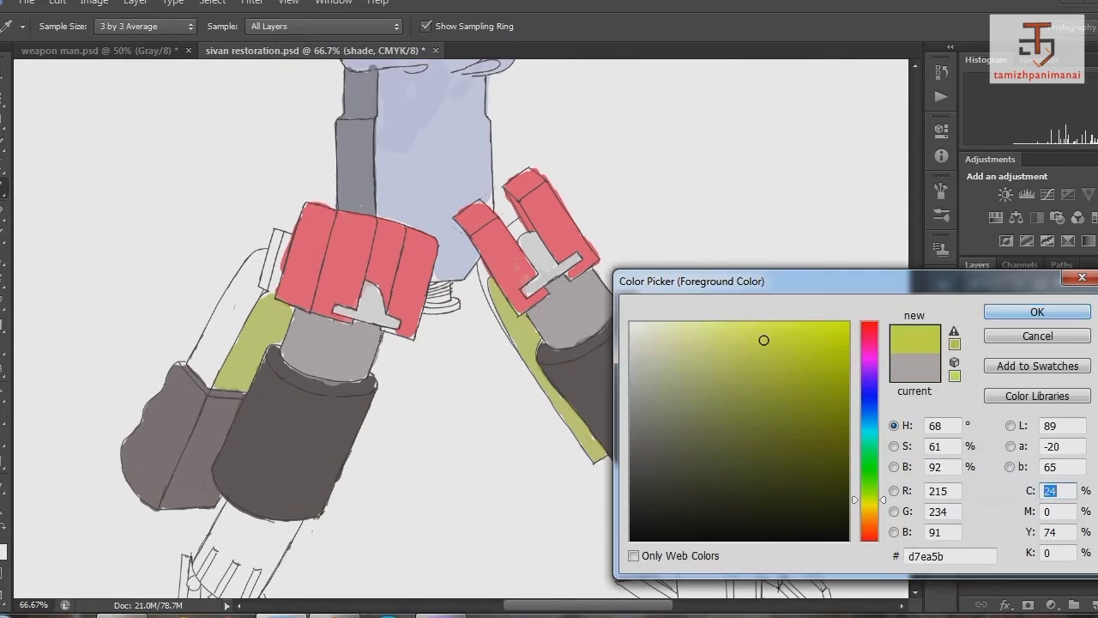
{"action": "key", "text": "Return"}
{"action": "mouse_move", "coordinate": [198, 378]}
{"action": "left_mouse_down"}
{"action": "mouse_move", "coordinate": [249, 283]}
{"action": "mouse_move", "coordinate": [232, 257]}
{"action": "left_mouse_up"}
Step: Choose a brownish mauve foreground color and paint the knob-shaped ears on both sides of the wrench head
{"action": "scroll", "coordinate": [464, 326], "scroll_direction": "down", "scroll_amount": 3}
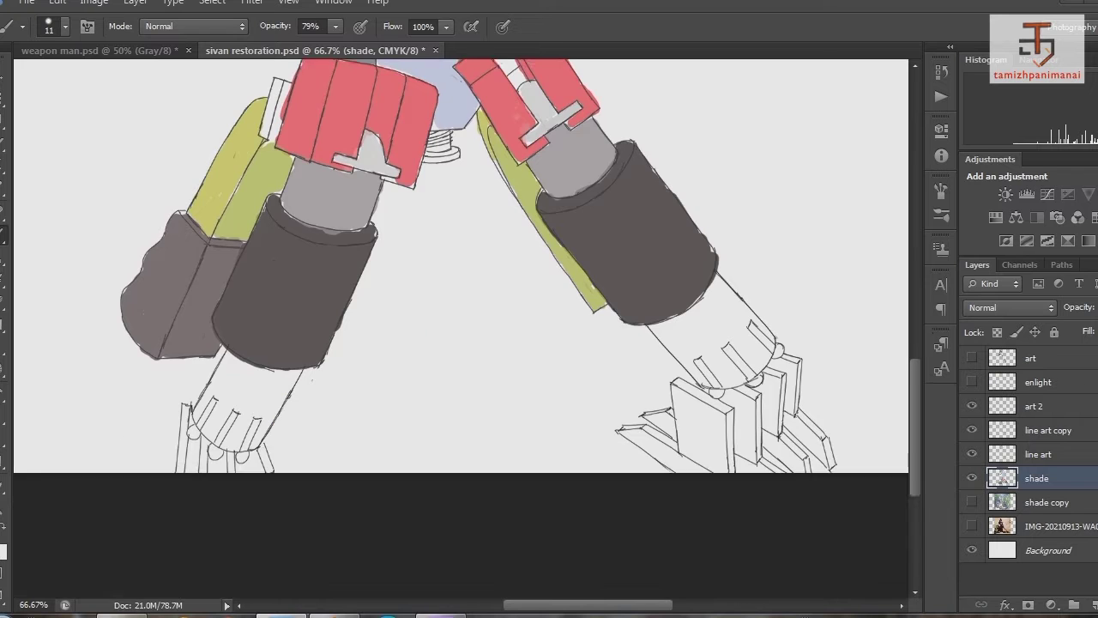
{"action": "scroll", "coordinate": [463, 326], "scroll_direction": "up", "scroll_amount": 8}
{"action": "scroll", "coordinate": [463, 326], "scroll_direction": "down", "scroll_amount": 6}
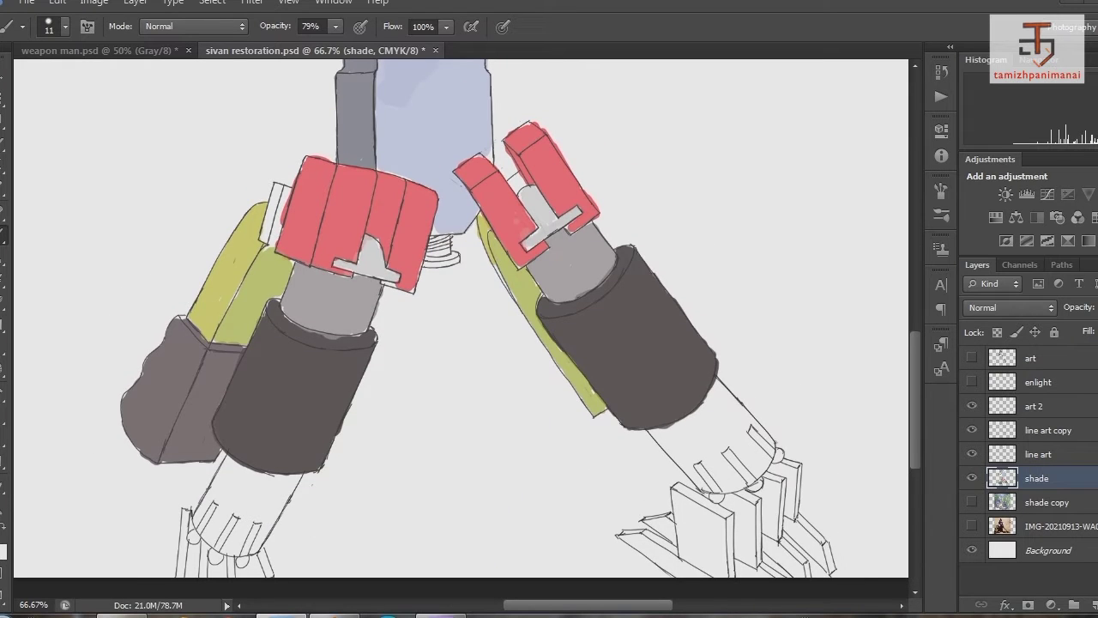
{"action": "scroll", "coordinate": [464, 326], "scroll_direction": "up", "scroll_amount": 8}
{"action": "left_click", "coordinate": [3, 552]}
{"action": "key", "text": "Return"}
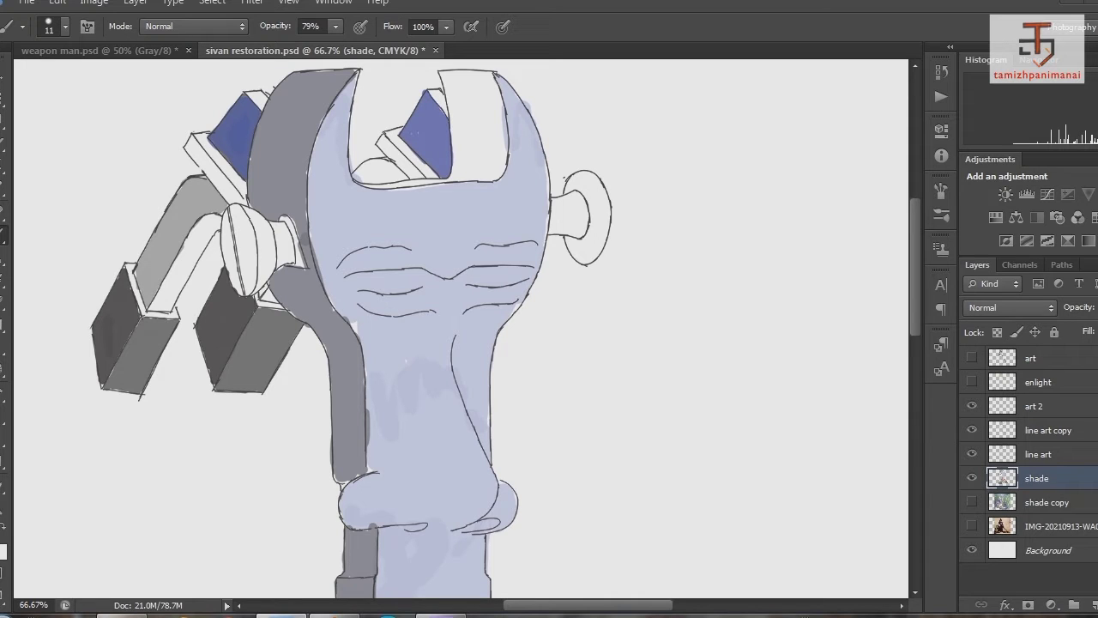
{"action": "mouse_move", "coordinate": [249, 225]}
{"action": "left_mouse_down"}
{"action": "mouse_move", "coordinate": [233, 257]}
{"action": "mouse_move", "coordinate": [262, 292]}
{"action": "mouse_move", "coordinate": [282, 230]}
{"action": "left_mouse_up"}
{"action": "mouse_move", "coordinate": [577, 214]}
{"action": "left_mouse_down"}
{"action": "mouse_move", "coordinate": [558, 228]}
{"action": "mouse_move", "coordinate": [596, 249]}
{"action": "mouse_move", "coordinate": [592, 181]}
{"action": "left_mouse_up"}
Step: Choose the dark gray 5c5758, set the brush size to 5 px, and paint the slot behind the left ear's base
{"action": "left_click", "coordinate": [3, 549]}
{"action": "left_click", "coordinate": [642, 461]}
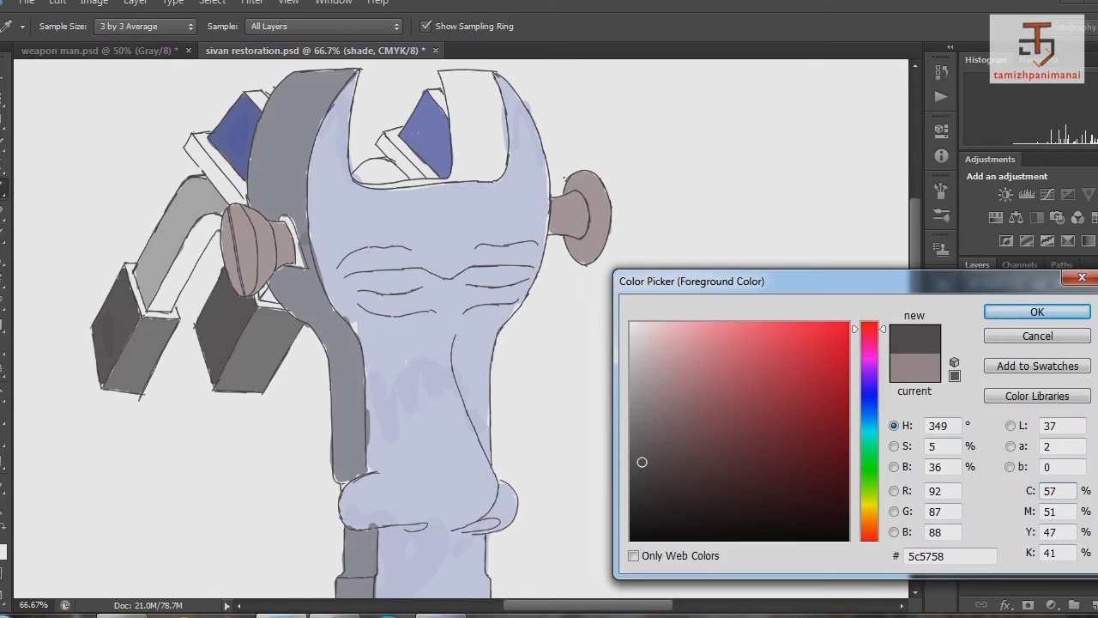
{"action": "left_click", "coordinate": [1037, 312]}
{"action": "right_click", "coordinate": [372, 225]}
{"action": "type", "text": "5"}
{"action": "key", "text": "Return"}
{"action": "left_click_drag", "start_coordinate": [284, 216], "coordinate": [299, 257]}
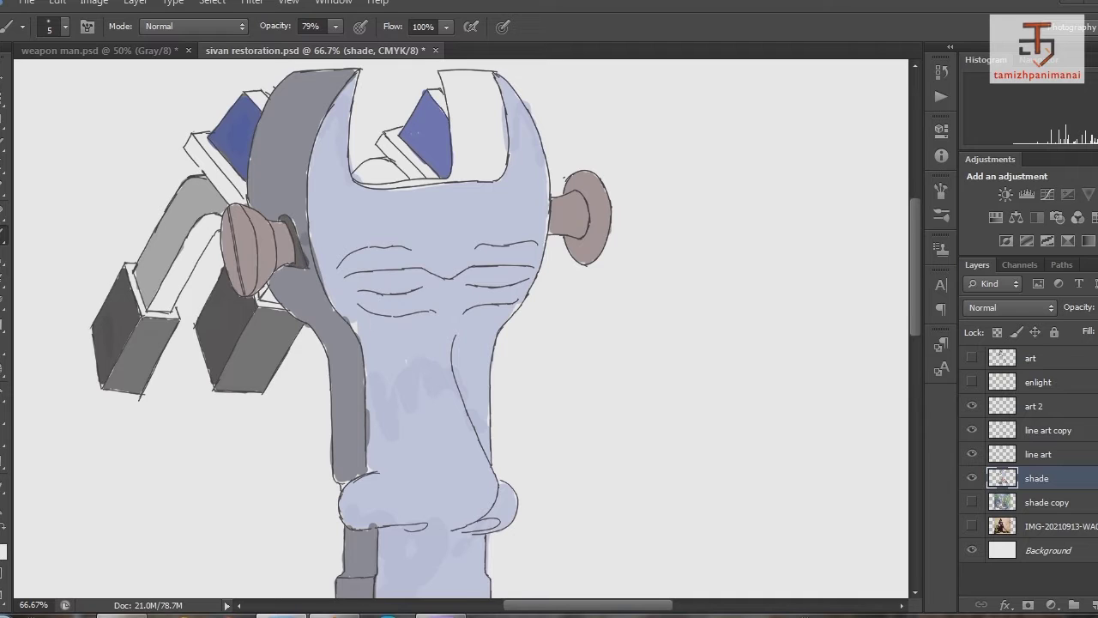
Step: Paint the right jaw's inner face and the mouth's bottom edge gray with a 12 px brush, and the bent arm's inner strip dusky purple
{"action": "scroll", "coordinate": [463, 326], "scroll_direction": "up", "scroll_amount": 1}
{"action": "left_click", "coordinate": [3, 549]}
{"action": "left_click", "coordinate": [640, 392]}
{"action": "left_click", "coordinate": [1037, 312]}
{"action": "key", "text": "bracketright"}
{"action": "key", "text": "bracketright"}
{"action": "key", "text": "bracketright"}
{"action": "key", "text": "bracketright"}
{"action": "key", "text": "bracketright"}
{"action": "key", "text": "bracketright"}
{"action": "key", "text": "bracketright"}
{"action": "mouse_move", "coordinate": [480, 137]}
{"action": "left_mouse_down"}
{"action": "mouse_move", "coordinate": [467, 201]}
{"action": "mouse_move", "coordinate": [453, 214]}
{"action": "mouse_move", "coordinate": [496, 193]}
{"action": "mouse_move", "coordinate": [496, 137]}
{"action": "left_mouse_up"}
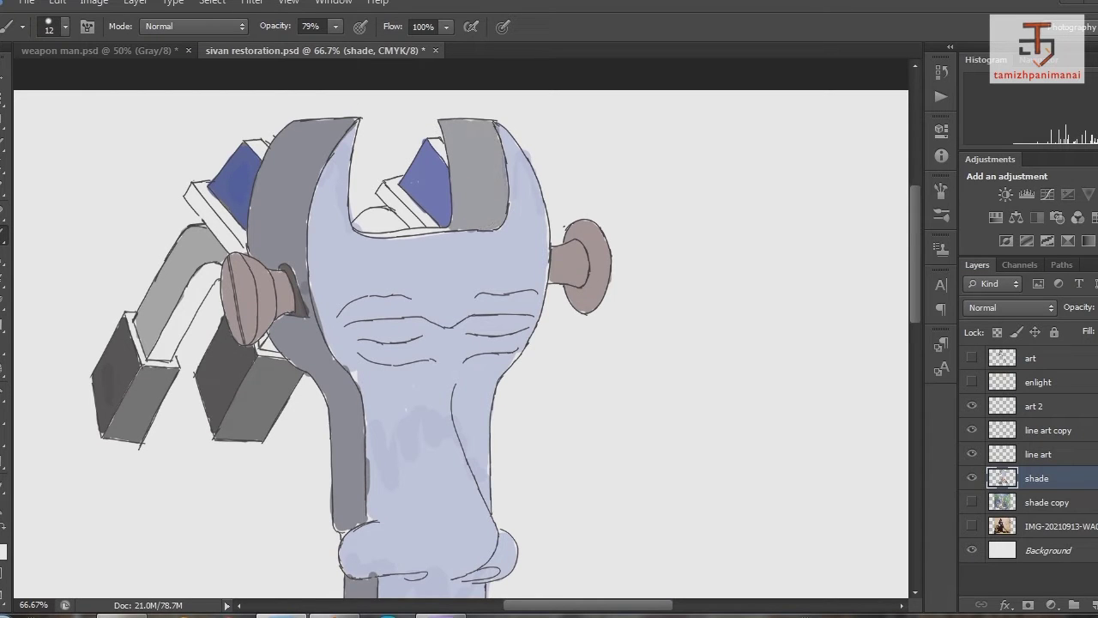
{"action": "left_click_drag", "start_coordinate": [465, 226], "coordinate": [362, 234]}
{"action": "mouse_move", "coordinate": [199, 293]}
{"action": "left_mouse_down"}
{"action": "mouse_move", "coordinate": [151, 355]}
{"action": "mouse_move", "coordinate": [213, 276]}
{"action": "left_mouse_up"}
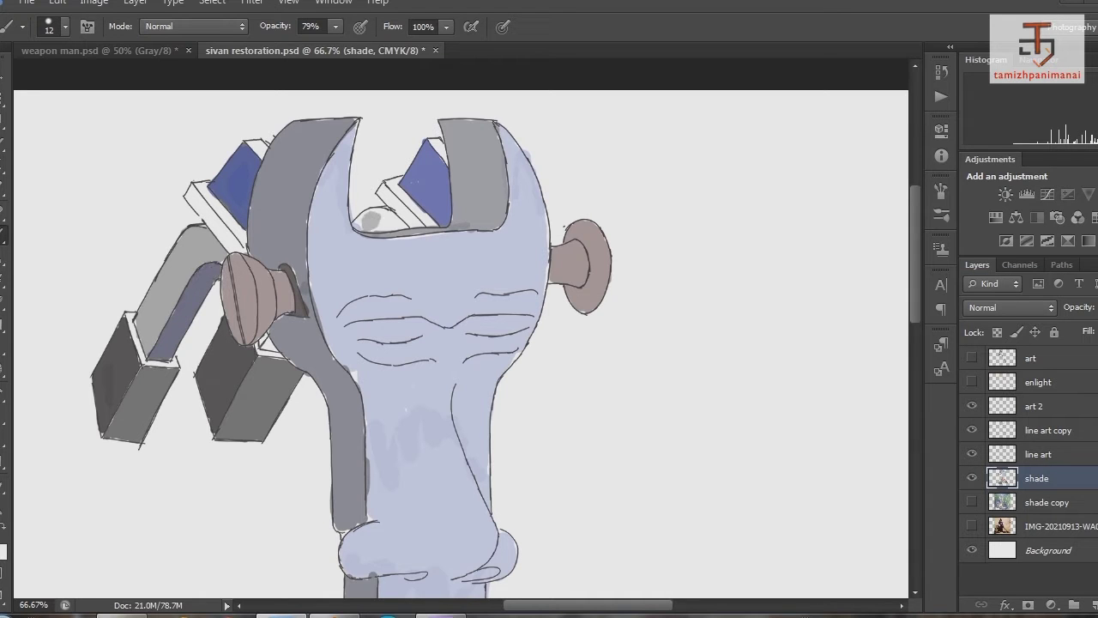
Step: Set the brush size to 30 px and shade the forehead and brow areas with soft bluish gray
{"action": "left_click", "coordinate": [4, 552]}
{"action": "left_click", "coordinate": [1036, 312]}
{"action": "right_click", "coordinate": [441, 276]}
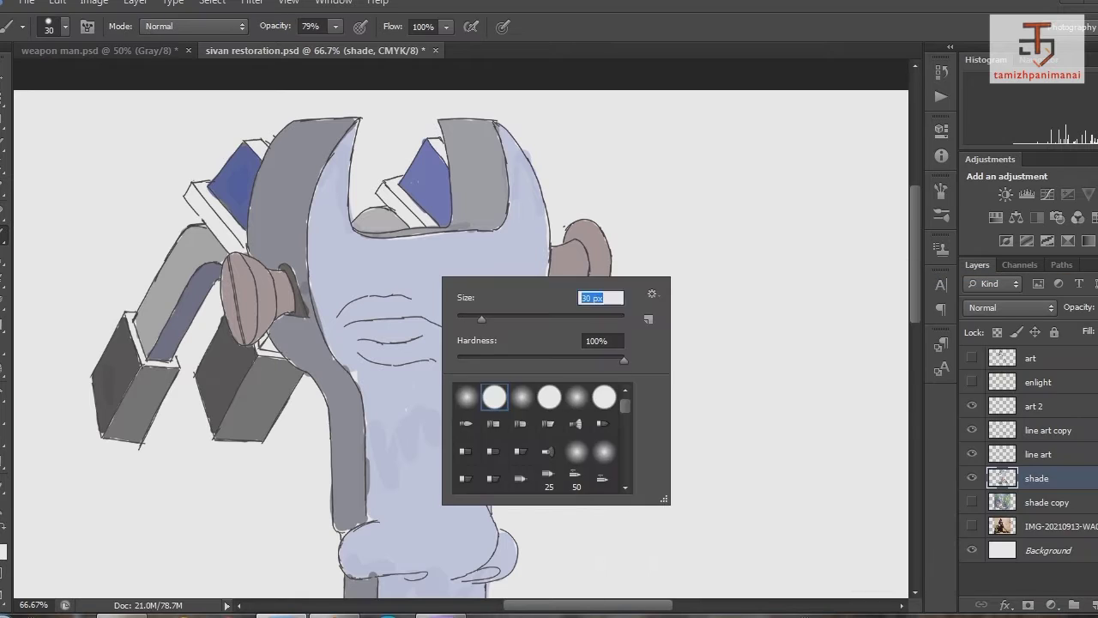
{"action": "type", "text": "30"}
{"action": "key", "text": "Return"}
{"action": "left_click_drag", "start_coordinate": [343, 305], "coordinate": [532, 296]}
{"action": "left_click_drag", "start_coordinate": [523, 249], "coordinate": [339, 258]}
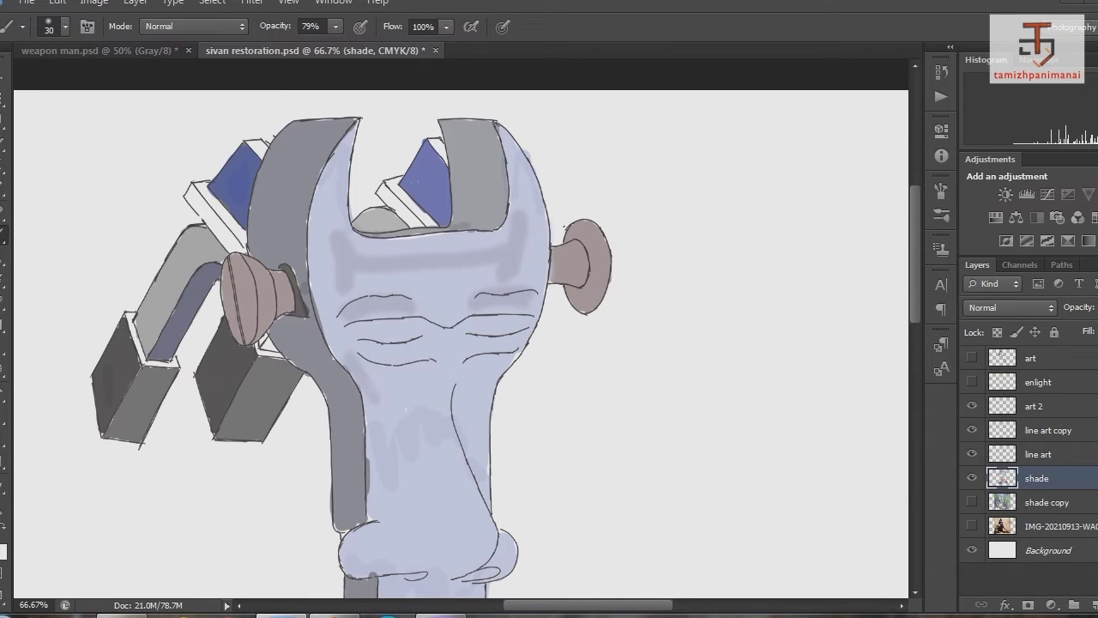
Step: Shade beneath both eyes, between the brows and down the middle of the nose with darker bluish gray strokes
{"action": "mouse_move", "coordinate": [352, 378]}
{"action": "left_mouse_down"}
{"action": "mouse_move", "coordinate": [511, 368]}
{"action": "mouse_move", "coordinate": [424, 377]}
{"action": "left_mouse_up"}
{"action": "left_click", "coordinate": [4, 552]}
{"action": "left_click", "coordinate": [1037, 312]}
{"action": "left_click_drag", "start_coordinate": [463, 369], "coordinate": [502, 364]}
{"action": "left_click_drag", "start_coordinate": [420, 339], "coordinate": [472, 344]}
{"action": "key", "text": "Return"}
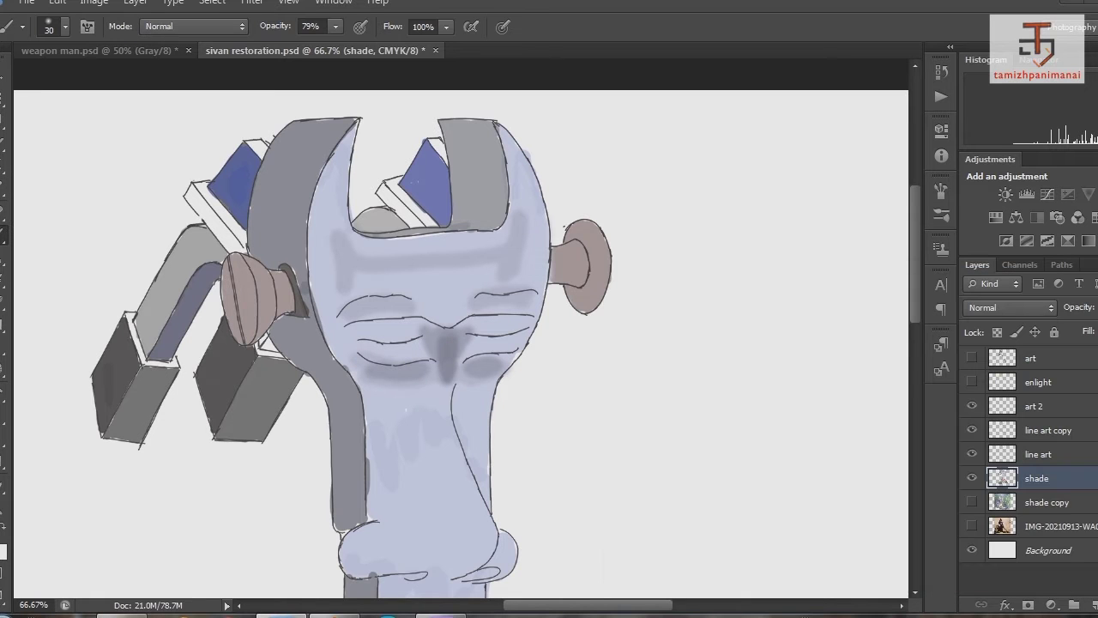
{"action": "mouse_move", "coordinate": [414, 420]}
{"action": "left_mouse_down"}
{"action": "mouse_move", "coordinate": [412, 514]}
{"action": "mouse_move", "coordinate": [437, 570]}
{"action": "left_mouse_up"}
Step: Use a soft 14 px brush to paint light gray highlights across the forehead and along the jaws
{"action": "right_click", "coordinate": [392, 258]}
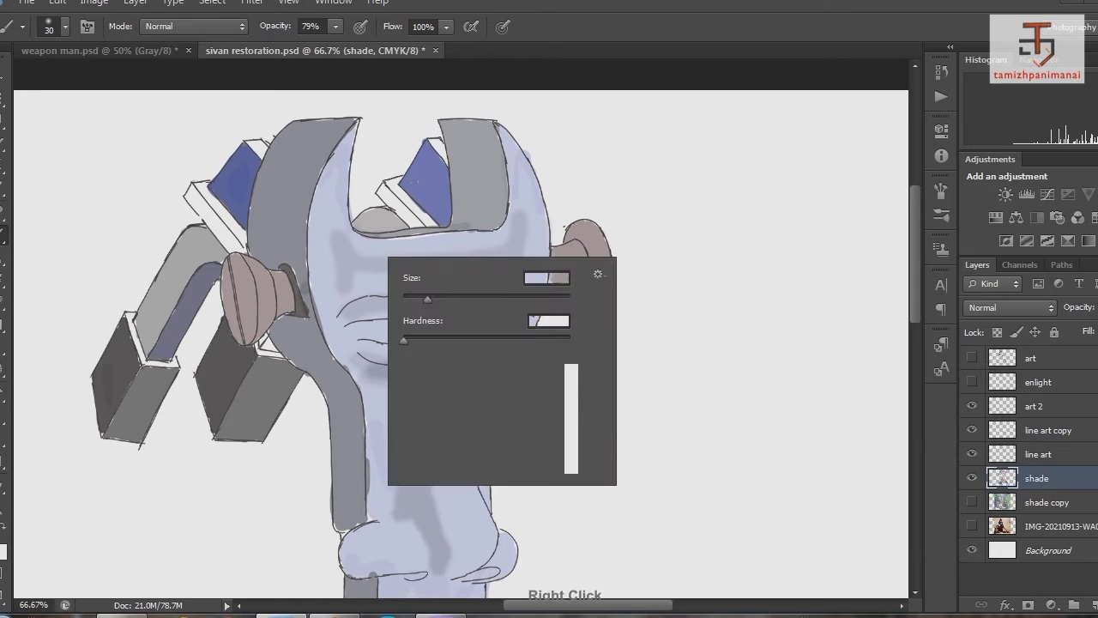
{"action": "key", "text": "Return"}
{"action": "mouse_move", "coordinate": [420, 283]}
{"action": "left_mouse_down"}
{"action": "mouse_move", "coordinate": [410, 283]}
{"action": "mouse_move", "coordinate": [477, 268]}
{"action": "mouse_move", "coordinate": [378, 267]}
{"action": "mouse_move", "coordinate": [480, 254]}
{"action": "left_mouse_up"}
{"action": "left_click", "coordinate": [4, 550]}
{"action": "key", "text": "Return"}
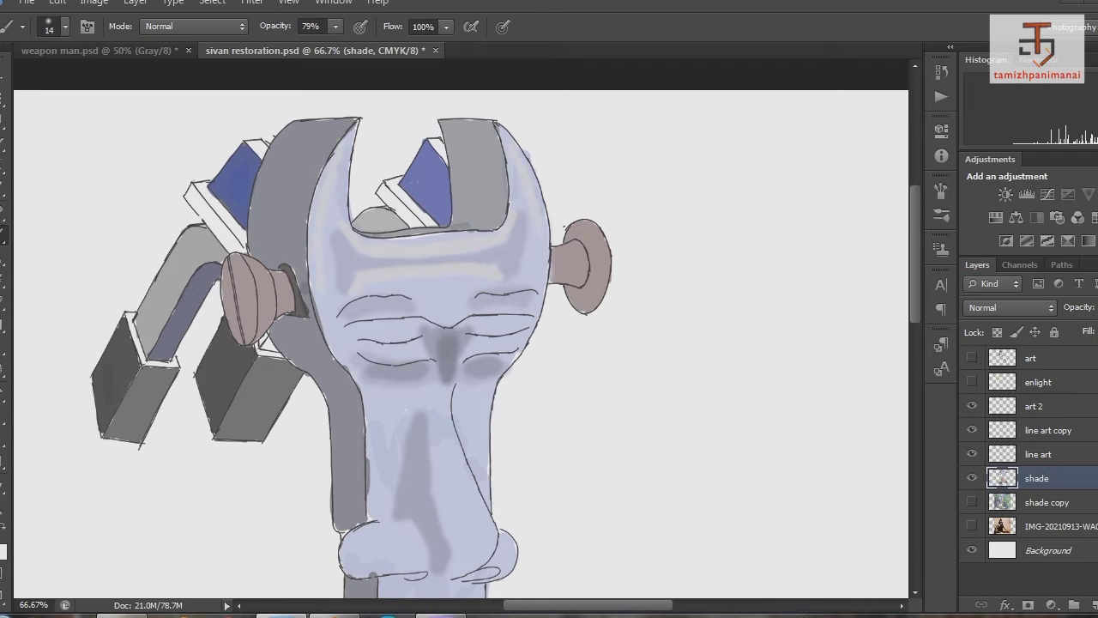
Step: Add a light gray highlight along the nose and soft bluish gray stripes down both sides of the lower shaft
{"action": "scroll", "coordinate": [404, 344], "scroll_direction": "down", "scroll_amount": 3}
{"action": "mouse_move", "coordinate": [409, 293]}
{"action": "left_mouse_down"}
{"action": "mouse_move", "coordinate": [395, 391]}
{"action": "mouse_move", "coordinate": [403, 498]}
{"action": "left_mouse_up"}
{"action": "scroll", "coordinate": [404, 343], "scroll_direction": "down", "scroll_amount": 3}
{"action": "left_click_drag", "start_coordinate": [463, 346], "coordinate": [463, 481]}
Step: Set the brush size to 9 px and draw a darker vertical line along each stripe on the lower shaft
{"action": "right_click", "coordinate": [477, 376]}
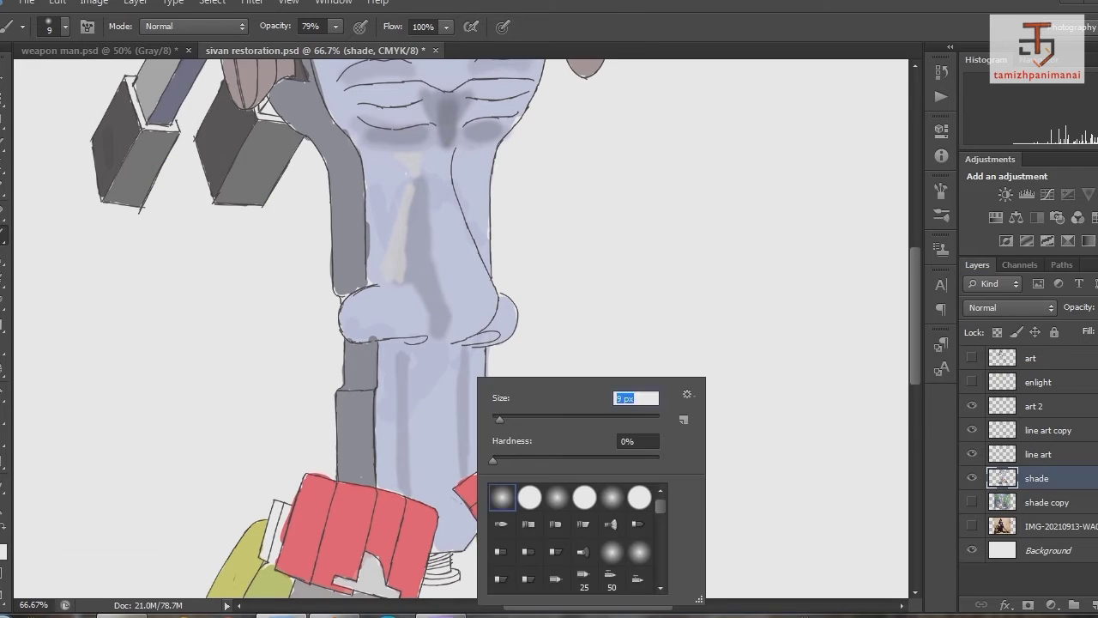
{"action": "left_click_drag", "start_coordinate": [454, 352], "coordinate": [454, 470]}
{"action": "left_click_drag", "start_coordinate": [396, 351], "coordinate": [395, 489]}
Step: Choose a near-white color and a textured brush at 37 px, and paint a highlight down the middle of the lower shaft
{"action": "left_click", "coordinate": [3, 551]}
{"action": "left_click", "coordinate": [1037, 312]}
{"action": "right_click", "coordinate": [452, 316]}
{"action": "scroll", "coordinate": [549, 481], "scroll_direction": "down", "scroll_amount": 3}
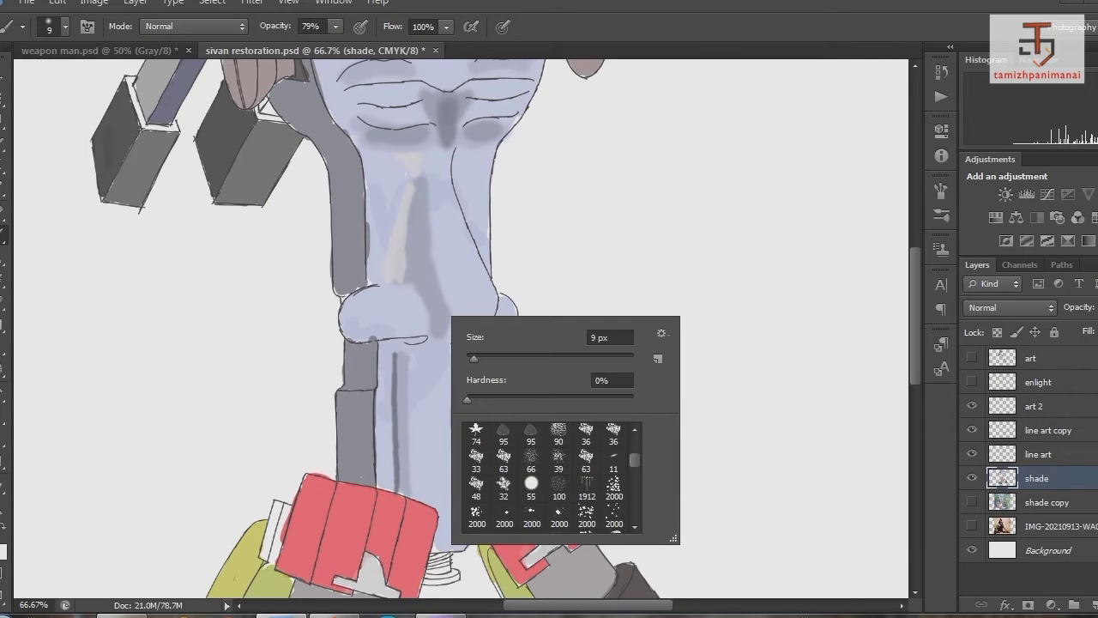
{"action": "left_click", "coordinate": [578, 490]}
{"action": "key", "text": "Return"}
{"action": "left_click_drag", "start_coordinate": [426, 365], "coordinate": [428, 453]}
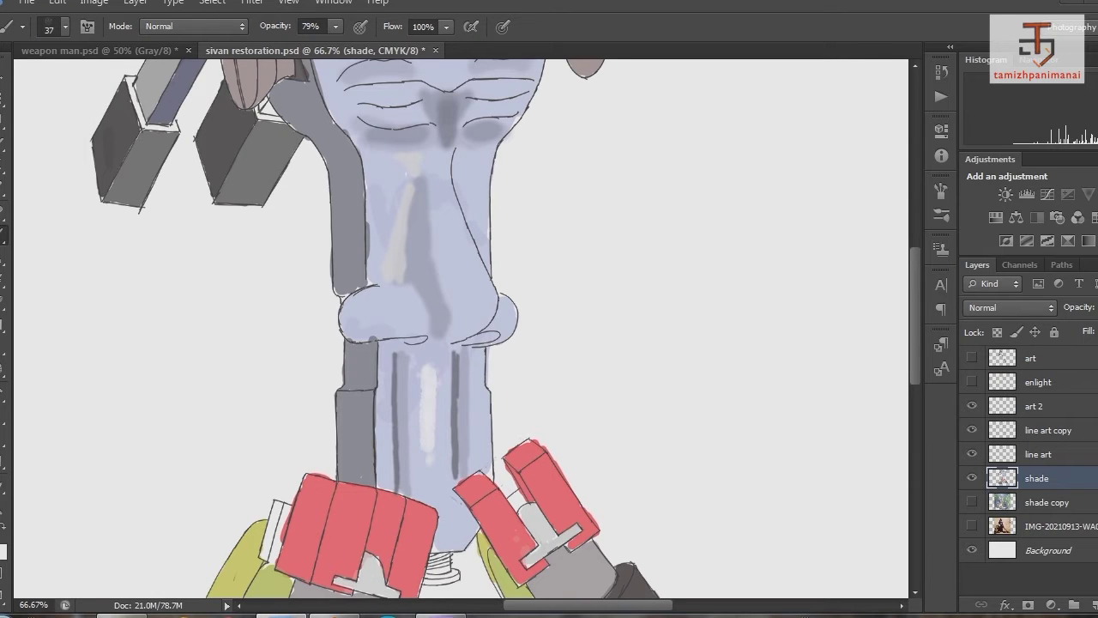
Step: Undo the near-white highlight, repaint it in a softer light gray, and widen it with the brush reduced to 24 px
{"action": "key", "text": "ctrl+z"}
{"action": "left_click", "coordinate": [3, 551]}
{"action": "left_click", "coordinate": [1049, 311]}
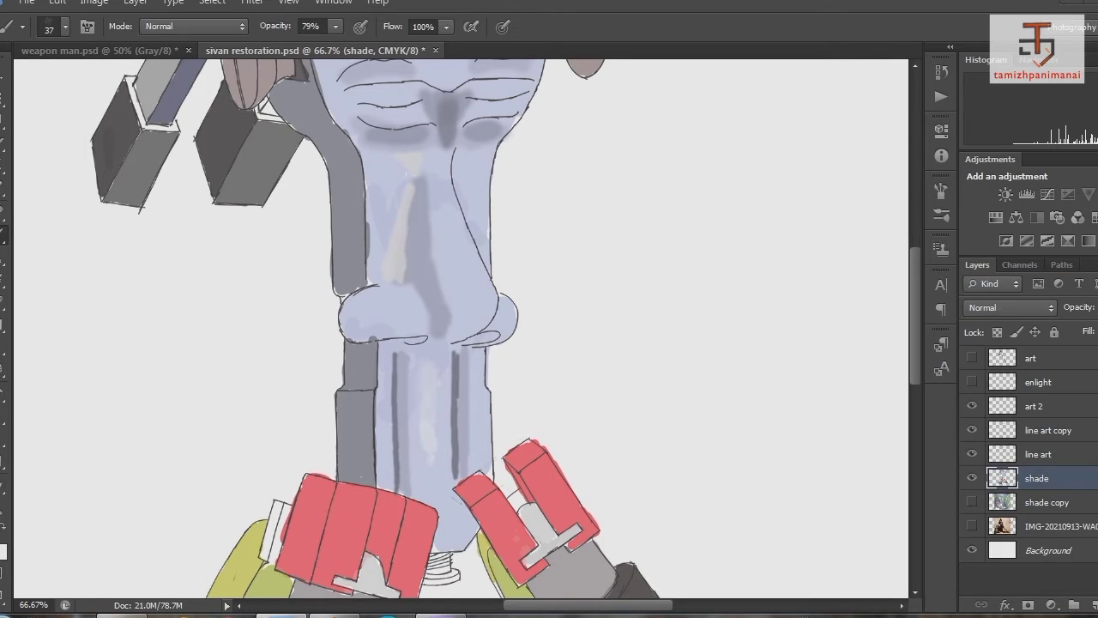
{"action": "right_click", "coordinate": [433, 380]}
{"action": "left_click_drag", "start_coordinate": [482, 423], "coordinate": [478, 422]}
{"action": "key", "text": "Return"}
{"action": "scroll", "coordinate": [454, 369], "scroll_direction": "up", "scroll_amount": 1}
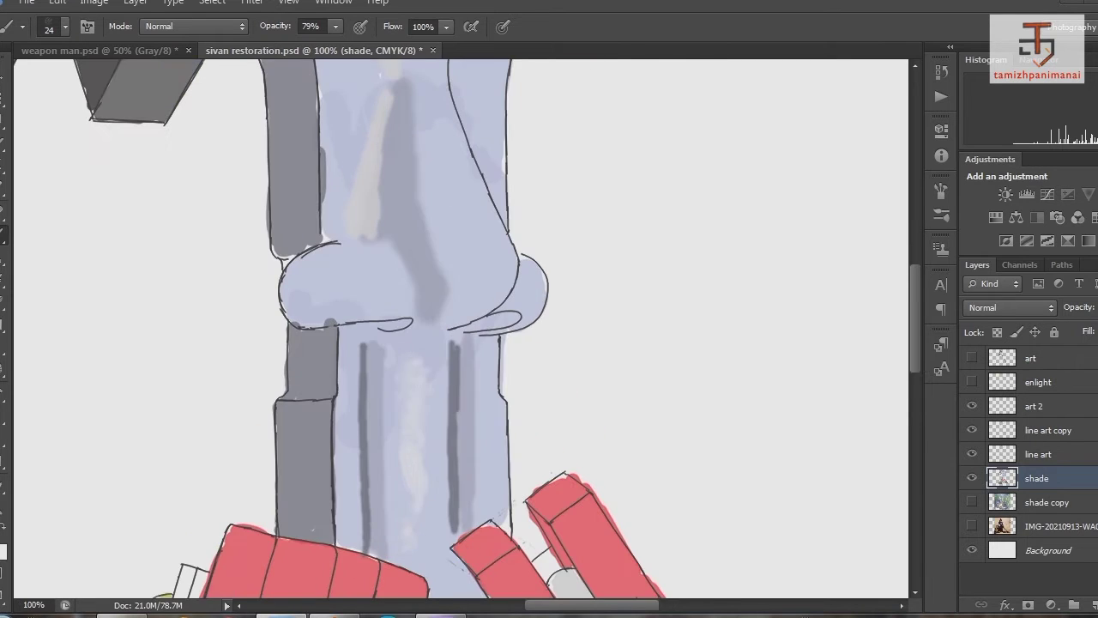
Step: Raise the brush opacity to 100%, select a 2000 px scattered-dots brush, and reduce its size to 17 px
{"action": "key", "text": "0"}
{"action": "right_click", "coordinate": [429, 494]}
{"action": "left_click", "coordinate": [593, 546]}
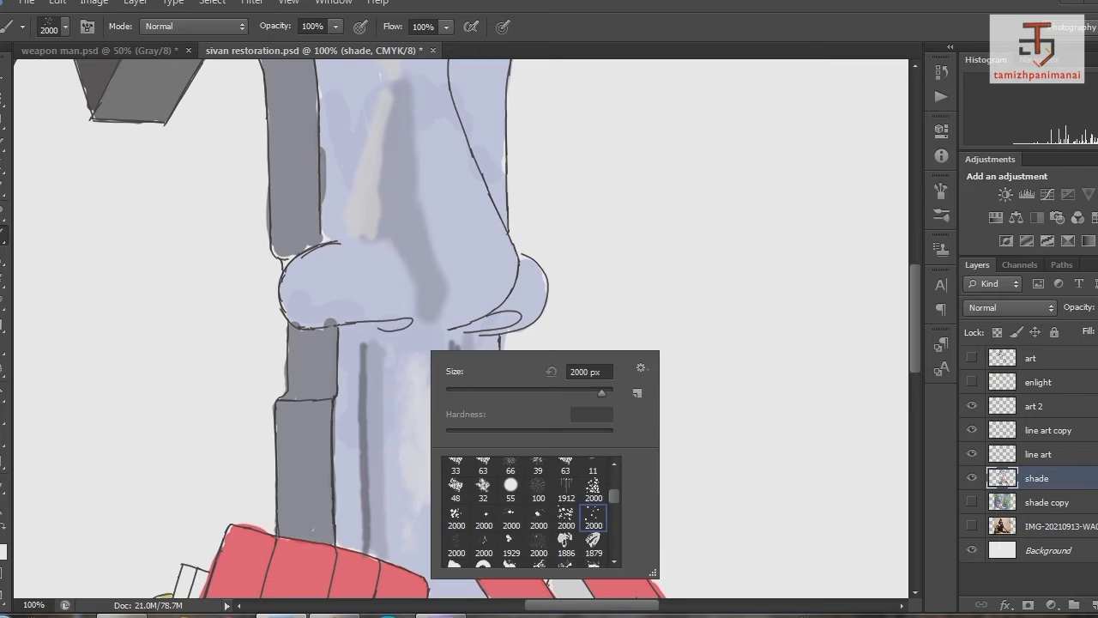
{"action": "key", "text": "Return"}
{"action": "right_click", "coordinate": [439, 429]}
{"action": "left_click_drag", "start_coordinate": [612, 427], "coordinate": [471, 426]}
{"action": "key", "text": "Return"}
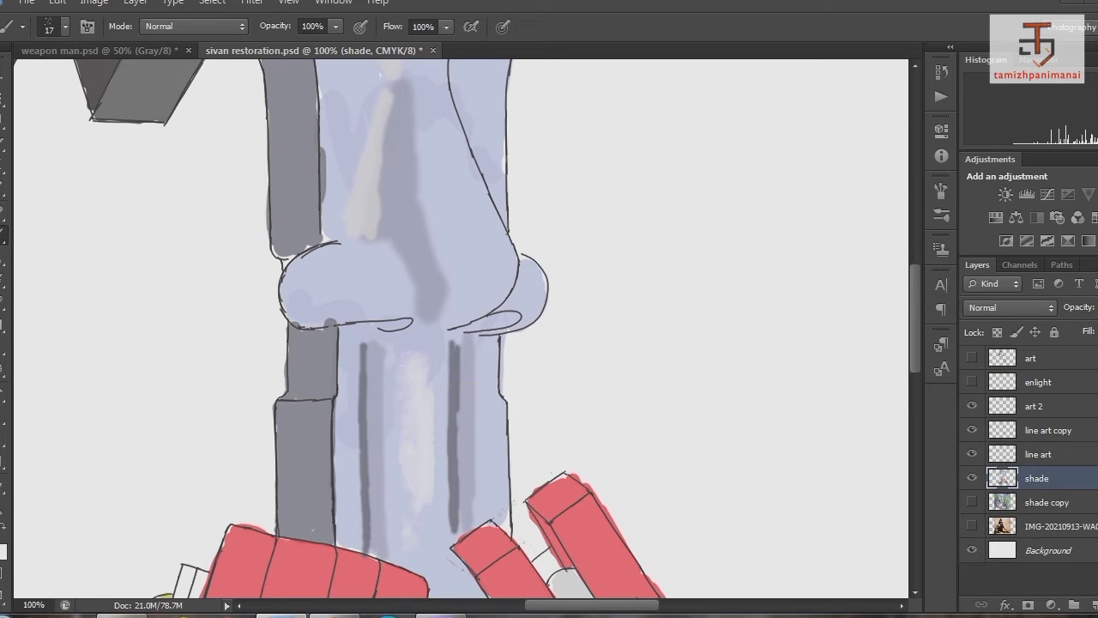
Step: Set the brush size to 6 px and draw a rough white squiggle down the lower shaft's highlight
{"action": "right_click", "coordinate": [604, 261]}
{"action": "key", "text": "Escape"}
{"action": "right_click", "coordinate": [416, 363]}
{"action": "type", "text": "6"}
{"action": "key", "text": "Return"}
{"action": "left_click_drag", "start_coordinate": [410, 353], "coordinate": [420, 542]}
Step: Paint white glints on the right side of the nose tip and near the bridge, reducing the brush to 4 px
{"action": "scroll", "coordinate": [480, 403], "scroll_direction": "up", "scroll_amount": 3}
{"action": "left_click_drag", "start_coordinate": [473, 404], "coordinate": [494, 418]}
{"action": "right_click", "coordinate": [489, 364]}
{"action": "type", "text": "4"}
{"action": "key", "text": "Return"}
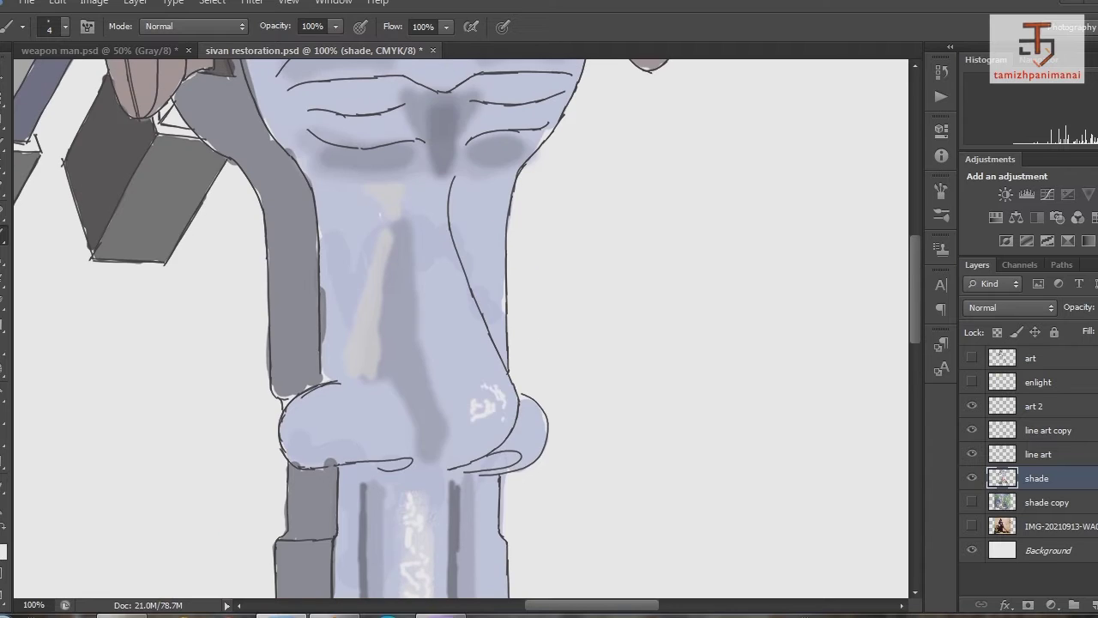
{"action": "scroll", "coordinate": [489, 429], "scroll_direction": "up", "scroll_amount": 2}
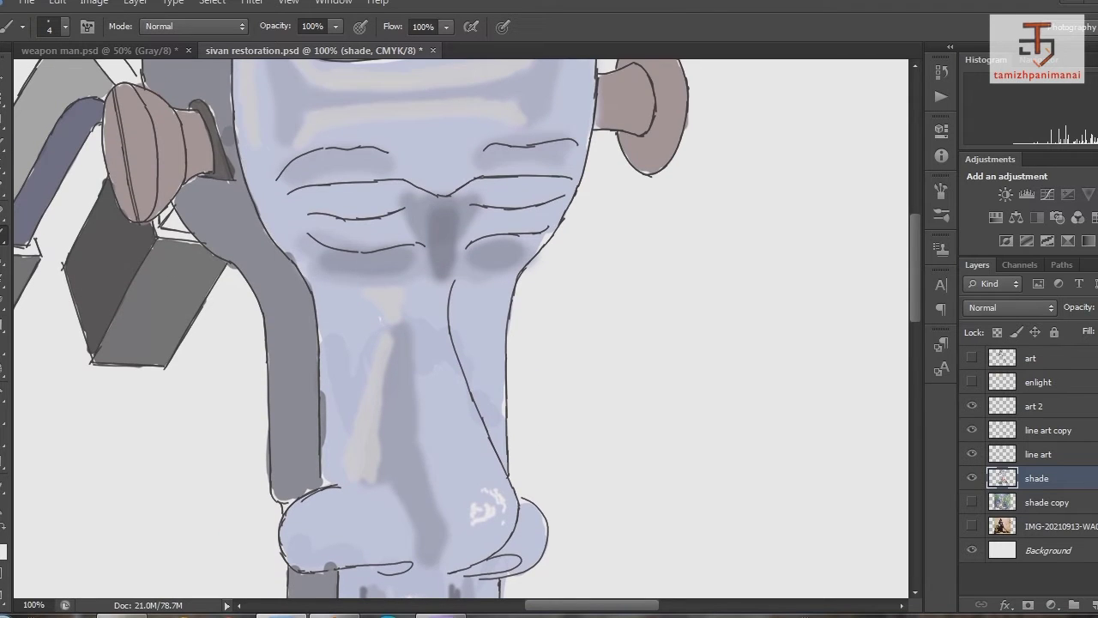
{"action": "scroll", "coordinate": [460, 329], "scroll_direction": "up", "scroll_amount": 3}
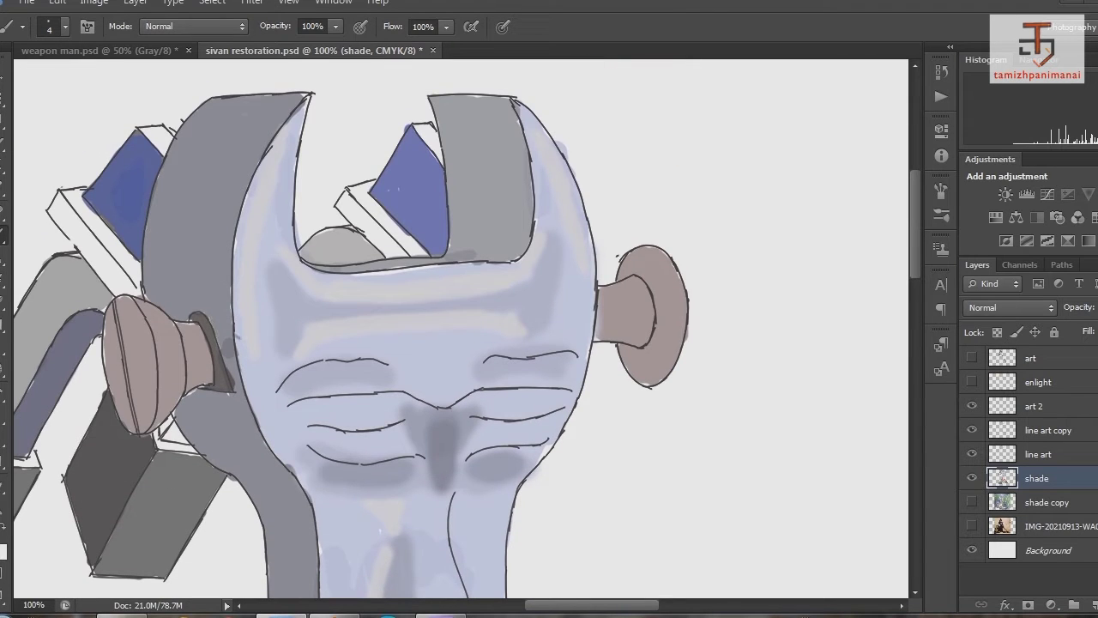
Step: Draw a dark bluish gray crease across the forehead above the brows, setting the brush size to 14 px
{"action": "scroll", "coordinate": [460, 328], "scroll_direction": "down", "scroll_amount": 1}
{"action": "right_click", "coordinate": [604, 261]}
{"action": "type", "text": "14"}
{"action": "key", "text": "Return"}
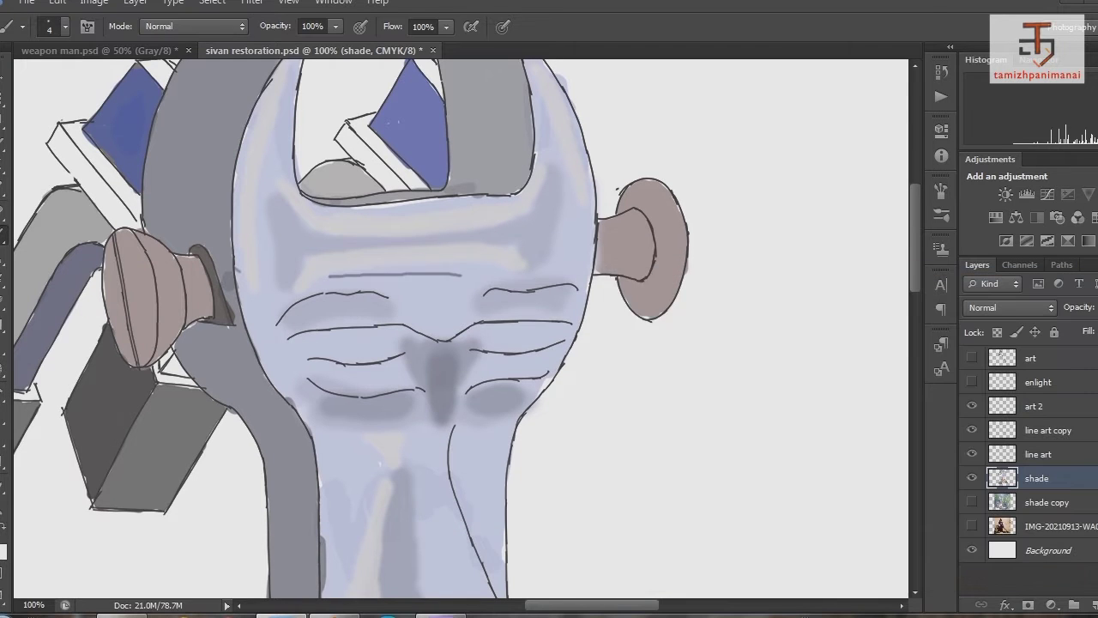
{"action": "left_click_drag", "start_coordinate": [323, 278], "coordinate": [513, 273]}
Step: Set the brush opacity to 37% and shade both outer edges of the head and the upper eyelids
{"action": "key", "text": "3"}
{"action": "key", "text": "7"}
{"action": "left_click_drag", "start_coordinate": [247, 139], "coordinate": [268, 385]}
{"action": "mouse_move", "coordinate": [580, 129]}
{"action": "left_mouse_down"}
{"action": "mouse_move", "coordinate": [585, 278]}
{"action": "mouse_move", "coordinate": [573, 341]}
{"action": "left_mouse_up"}
{"action": "left_click_drag", "start_coordinate": [374, 340], "coordinate": [410, 352]}
{"action": "left_click_drag", "start_coordinate": [459, 336], "coordinate": [503, 333]}
Step: Choose a reddish foreground color and tint the areas between the upper and lower lids of both eyes
{"action": "left_click", "coordinate": [4, 538]}
{"action": "left_click", "coordinate": [863, 326]}
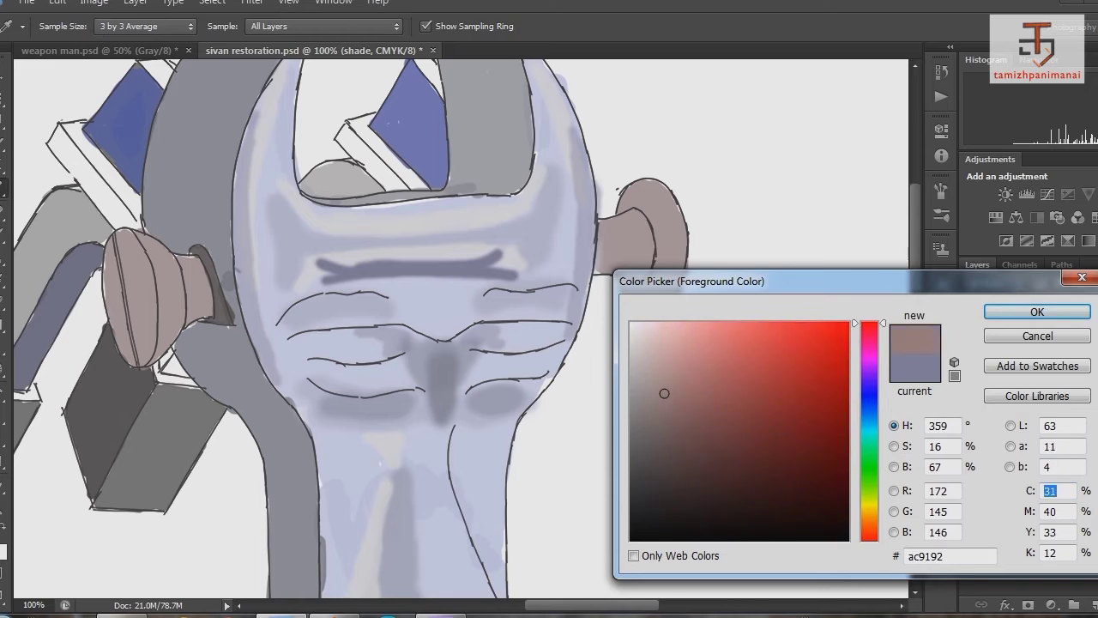
{"action": "left_click", "coordinate": [1034, 312]}
{"action": "left_click_drag", "start_coordinate": [374, 370], "coordinate": [408, 378]}
{"action": "left_click_drag", "start_coordinate": [322, 374], "coordinate": [386, 379]}
{"action": "left_click_drag", "start_coordinate": [470, 378], "coordinate": [545, 360]}
{"action": "left_click_drag", "start_coordinate": [360, 377], "coordinate": [401, 383]}
{"action": "left_click_drag", "start_coordinate": [489, 368], "coordinate": [539, 360]}
Step: Choose a stronger orange-red color and deepen the tint in the middle of both eyes
{"action": "left_click", "coordinate": [4, 540]}
{"action": "left_click", "coordinate": [1037, 311]}
{"action": "left_click_drag", "start_coordinate": [383, 371], "coordinate": [398, 369]}
{"action": "left_click_drag", "start_coordinate": [504, 369], "coordinate": [541, 355]}
{"action": "left_click_drag", "start_coordinate": [418, 405], "coordinate": [420, 434]}
Step: Choose a dark gray foreground color, set the brush opacity to 13%, and shade both sides of the nose bridge below the inner eye corners
{"action": "left_click", "coordinate": [5, 540]}
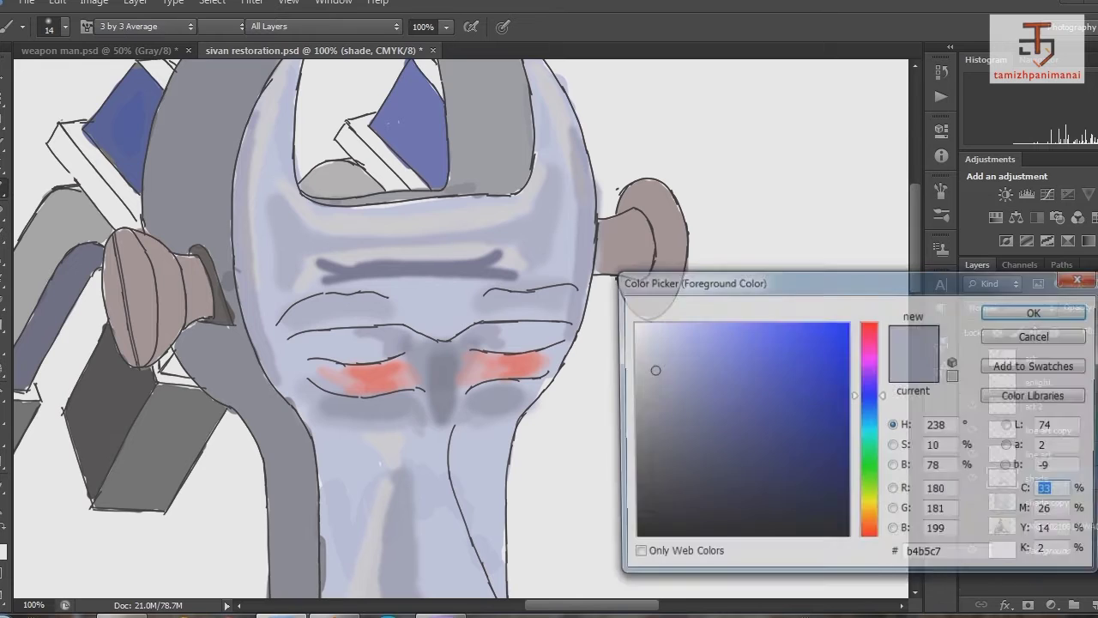
{"action": "left_click", "coordinate": [1035, 311]}
{"action": "left_click_drag", "start_coordinate": [401, 392], "coordinate": [420, 449]}
{"action": "left_click_drag", "start_coordinate": [473, 398], "coordinate": [452, 458]}
{"action": "left_click_drag", "start_coordinate": [424, 441], "coordinate": [423, 454]}
{"action": "left_click_drag", "start_coordinate": [335, 27], "coordinate": [314, 44]}
{"action": "left_click_drag", "start_coordinate": [403, 417], "coordinate": [410, 444]}
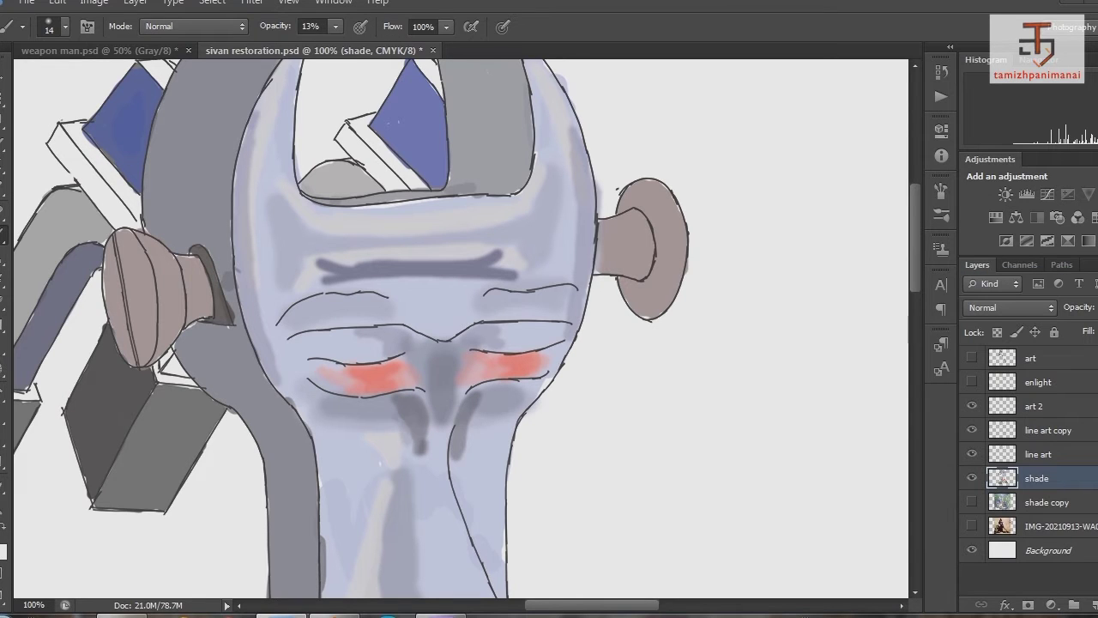
Step: Build up the dark shading under both eyes and down the two sides of the nose bridge
{"action": "left_click_drag", "start_coordinate": [370, 401], "coordinate": [397, 412]}
{"action": "left_click_drag", "start_coordinate": [407, 443], "coordinate": [419, 465]}
{"action": "left_click_drag", "start_coordinate": [485, 384], "coordinate": [453, 472]}
{"action": "left_click_drag", "start_coordinate": [477, 417], "coordinate": [453, 477]}
{"action": "left_click_drag", "start_coordinate": [374, 410], "coordinate": [419, 463]}
{"action": "left_click_drag", "start_coordinate": [480, 419], "coordinate": [540, 383]}
{"action": "left_click_drag", "start_coordinate": [336, 420], "coordinate": [364, 408]}
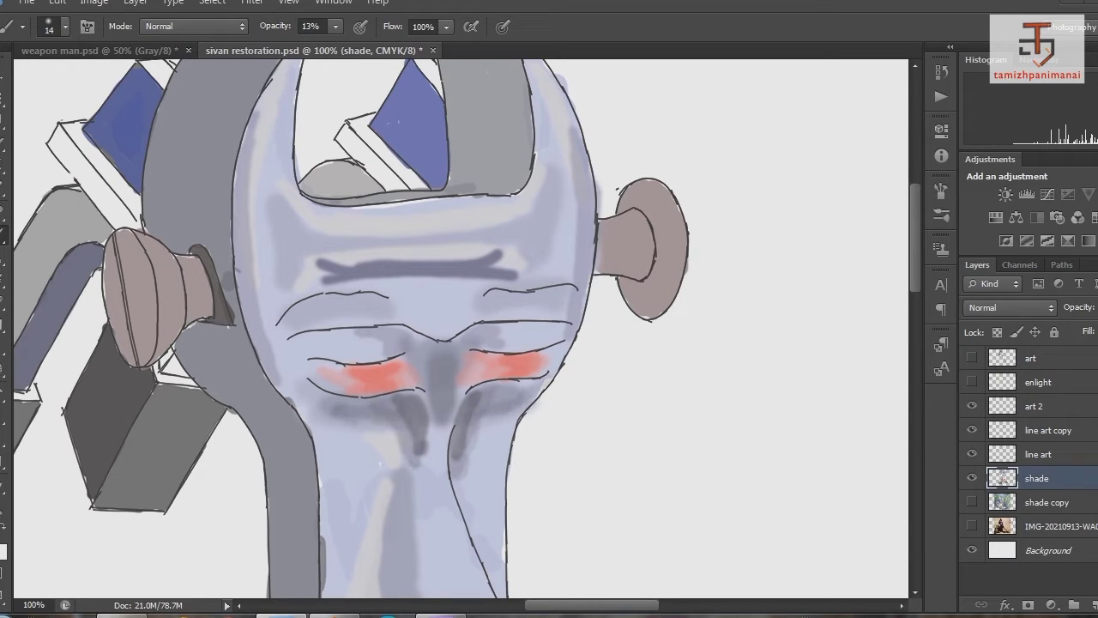
Step: Darken the inner brow corners and the hollow between the two eyes
{"action": "left_click_drag", "start_coordinate": [369, 343], "coordinate": [424, 356]}
{"action": "left_click_drag", "start_coordinate": [501, 331], "coordinate": [458, 377]}
{"action": "left_click_drag", "start_coordinate": [420, 343], "coordinate": [422, 421]}
Step: Shade the lower half of the right prong's gray inner face and the gray rim along the jaw opening
{"action": "mouse_move", "coordinate": [369, 192]}
{"action": "left_mouse_down"}
{"action": "mouse_move", "coordinate": [470, 182]}
{"action": "mouse_move", "coordinate": [528, 160]}
{"action": "mouse_move", "coordinate": [453, 171]}
{"action": "mouse_move", "coordinate": [528, 129]}
{"action": "left_mouse_up"}
{"action": "left_click_drag", "start_coordinate": [459, 175], "coordinate": [515, 182]}
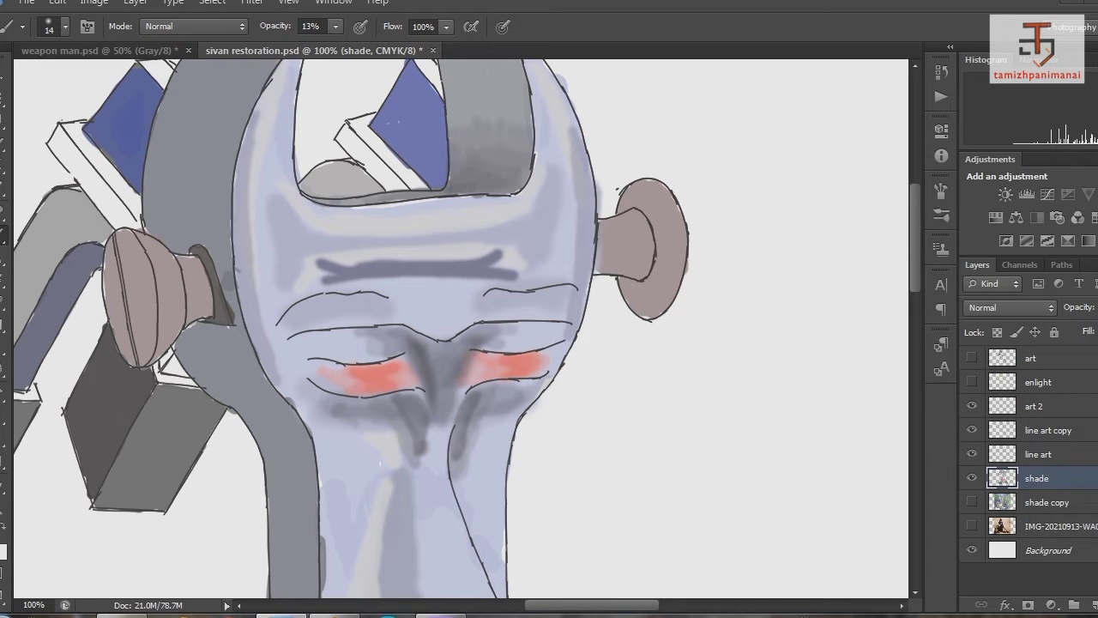
{"action": "left_click_drag", "start_coordinate": [462, 155], "coordinate": [528, 175]}
{"action": "mouse_move", "coordinate": [386, 202]}
{"action": "left_mouse_down"}
{"action": "mouse_move", "coordinate": [519, 187]}
{"action": "mouse_move", "coordinate": [527, 137]}
{"action": "left_mouse_up"}
Step: Shade the heads and shafts of the two brownish bolts on either side of the head
{"action": "scroll", "coordinate": [463, 326], "scroll_direction": "up", "scroll_amount": 3}
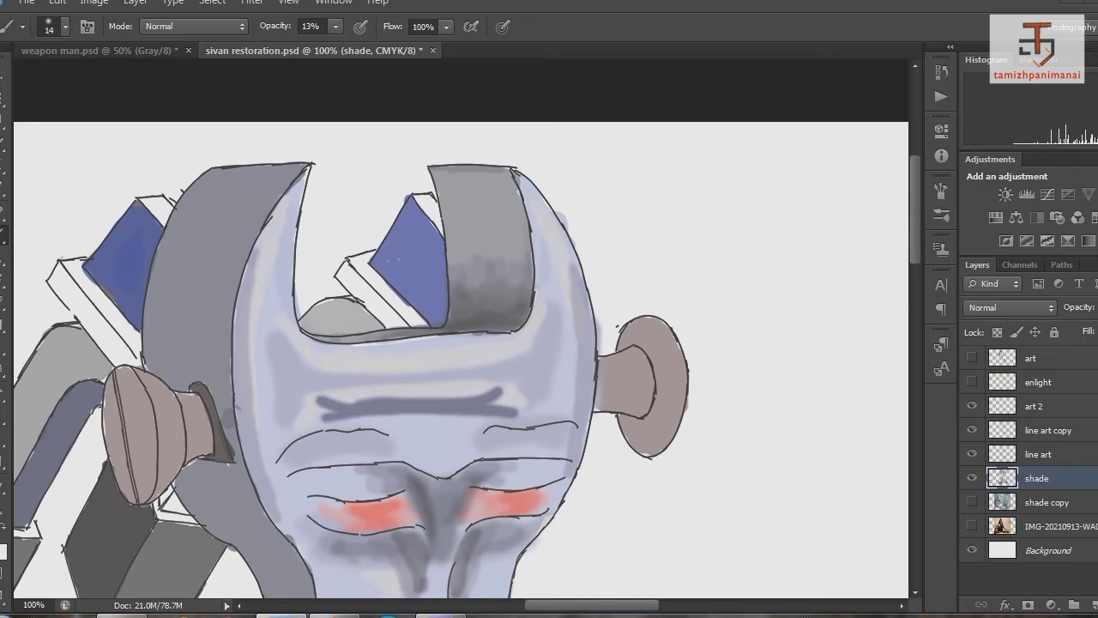
{"action": "left_click_drag", "start_coordinate": [173, 399], "coordinate": [165, 476]}
{"action": "mouse_move", "coordinate": [661, 344]}
{"action": "left_mouse_down"}
{"action": "mouse_move", "coordinate": [656, 401]}
{"action": "mouse_move", "coordinate": [669, 436]}
{"action": "left_mouse_up"}
{"action": "mouse_move", "coordinate": [652, 324]}
{"action": "left_mouse_down"}
{"action": "mouse_move", "coordinate": [653, 436]}
{"action": "mouse_move", "coordinate": [676, 367]}
{"action": "left_mouse_up"}
{"action": "left_click_drag", "start_coordinate": [156, 379], "coordinate": [171, 460]}
{"action": "mouse_move", "coordinate": [674, 347]}
{"action": "left_mouse_down"}
{"action": "mouse_move", "coordinate": [664, 415]}
{"action": "mouse_move", "coordinate": [599, 403]}
{"action": "left_mouse_up"}
{"action": "left_click_drag", "start_coordinate": [206, 454], "coordinate": [197, 425]}
{"action": "left_click_drag", "start_coordinate": [640, 400], "coordinate": [601, 395]}
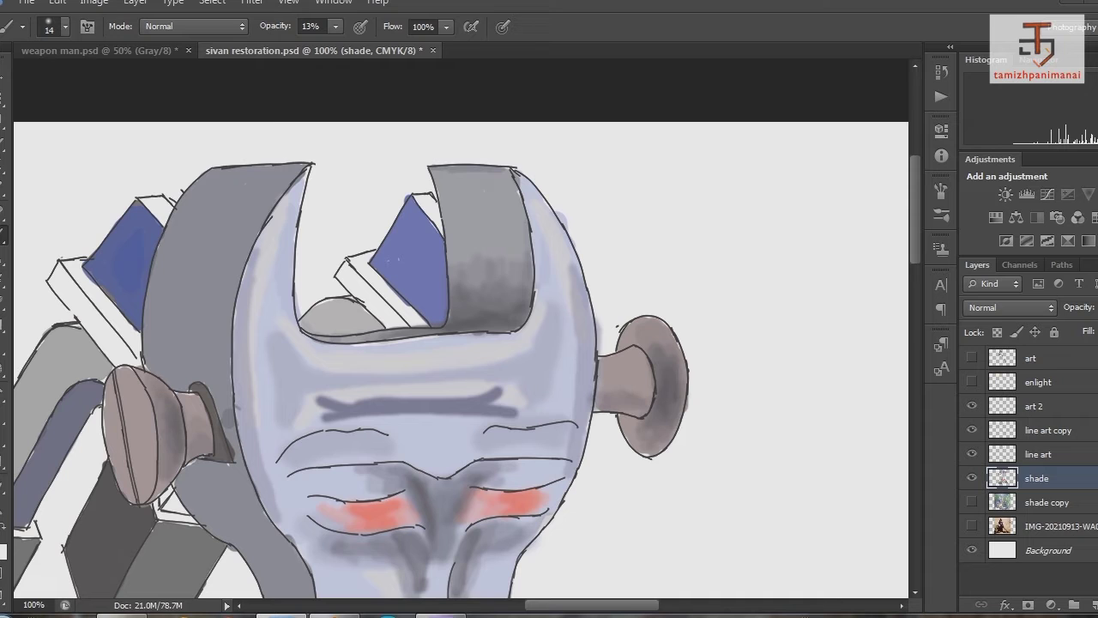
Step: Pick a new foreground color and shade the gray side of the left prong from its top edge down
{"action": "left_click", "coordinate": [4, 552]}
{"action": "key", "text": "Return"}
{"action": "left_click_drag", "start_coordinate": [190, 180], "coordinate": [205, 170]}
{"action": "left_click_drag", "start_coordinate": [248, 182], "coordinate": [296, 168]}
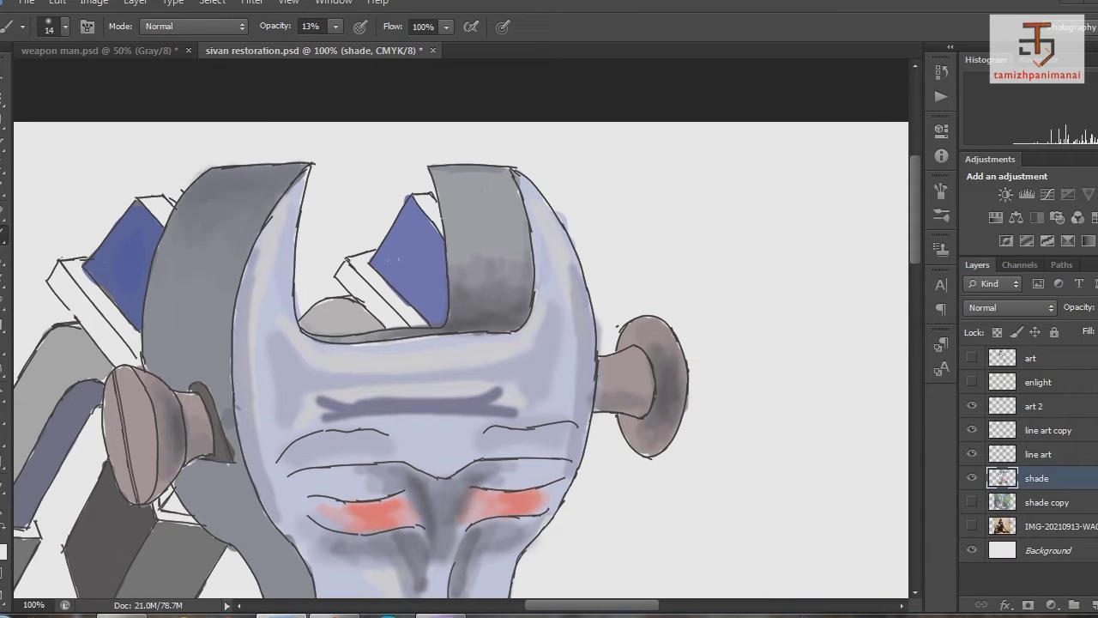
{"action": "scroll", "coordinate": [461, 329], "scroll_direction": "down", "scroll_amount": 3}
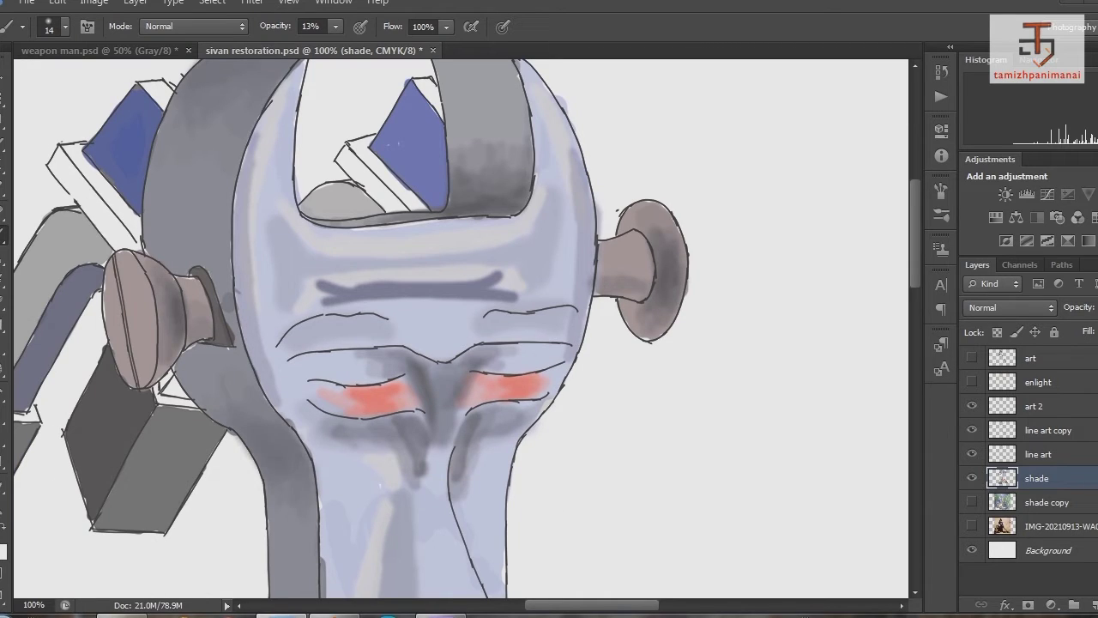
Step: Blend shading along the side of the nose and paint soft creases down both cheeks below the eyes
{"action": "left_click_drag", "start_coordinate": [377, 470], "coordinate": [370, 566]}
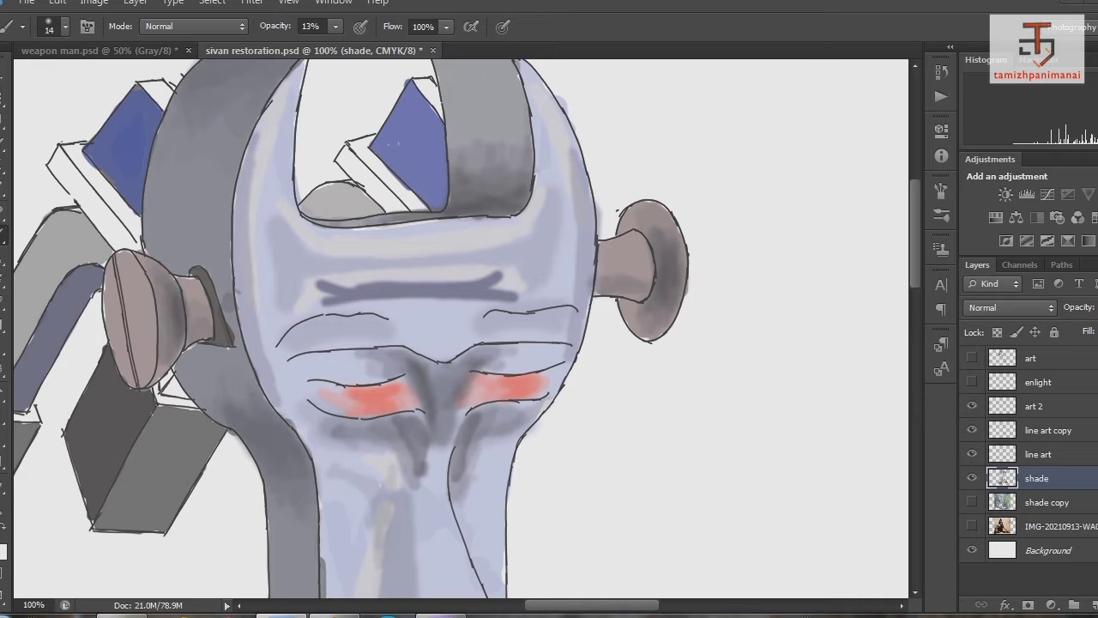
{"action": "left_click_drag", "start_coordinate": [485, 463], "coordinate": [463, 532]}
{"action": "left_click_drag", "start_coordinate": [343, 454], "coordinate": [369, 540]}
{"action": "scroll", "coordinate": [461, 329], "scroll_direction": "down", "scroll_amount": 3}
{"action": "left_click_drag", "start_coordinate": [380, 393], "coordinate": [380, 455]}
{"action": "left_click_drag", "start_coordinate": [324, 352], "coordinate": [366, 383]}
{"action": "left_click_drag", "start_coordinate": [481, 331], "coordinate": [515, 361]}
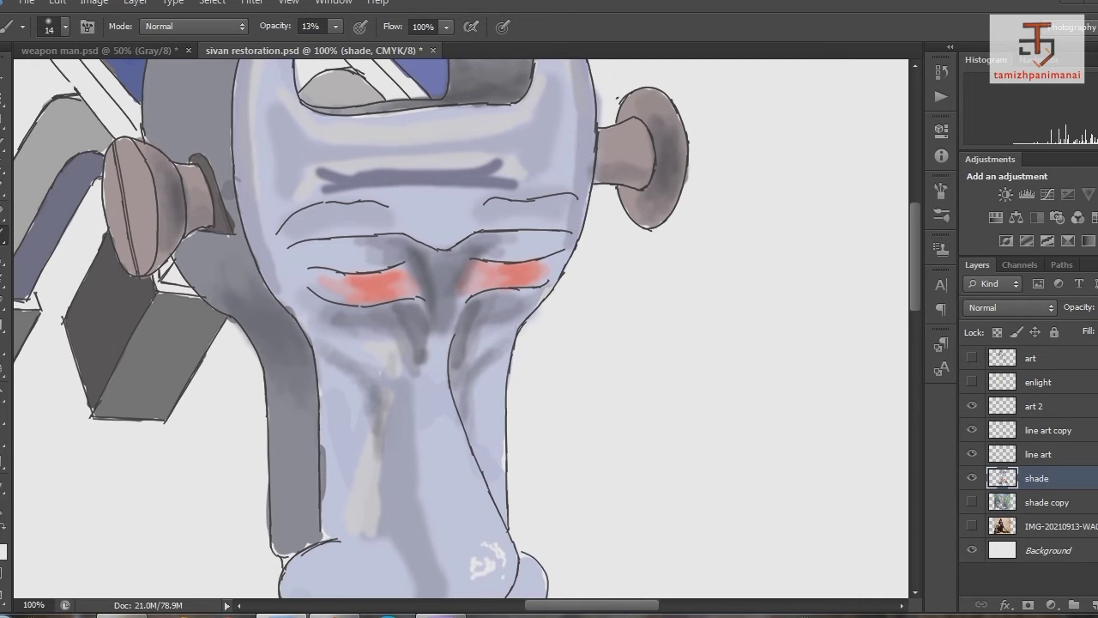
{"action": "mouse_move", "coordinate": [384, 391]}
{"action": "left_mouse_down"}
{"action": "mouse_move", "coordinate": [374, 489]}
{"action": "mouse_move", "coordinate": [343, 511]}
{"action": "left_mouse_up"}
{"action": "left_click_drag", "start_coordinate": [493, 377], "coordinate": [480, 476]}
Step: Paint dark vertical grooves and softer shading streaks along the handle section below the nose
{"action": "scroll", "coordinate": [460, 329], "scroll_direction": "down", "scroll_amount": 10}
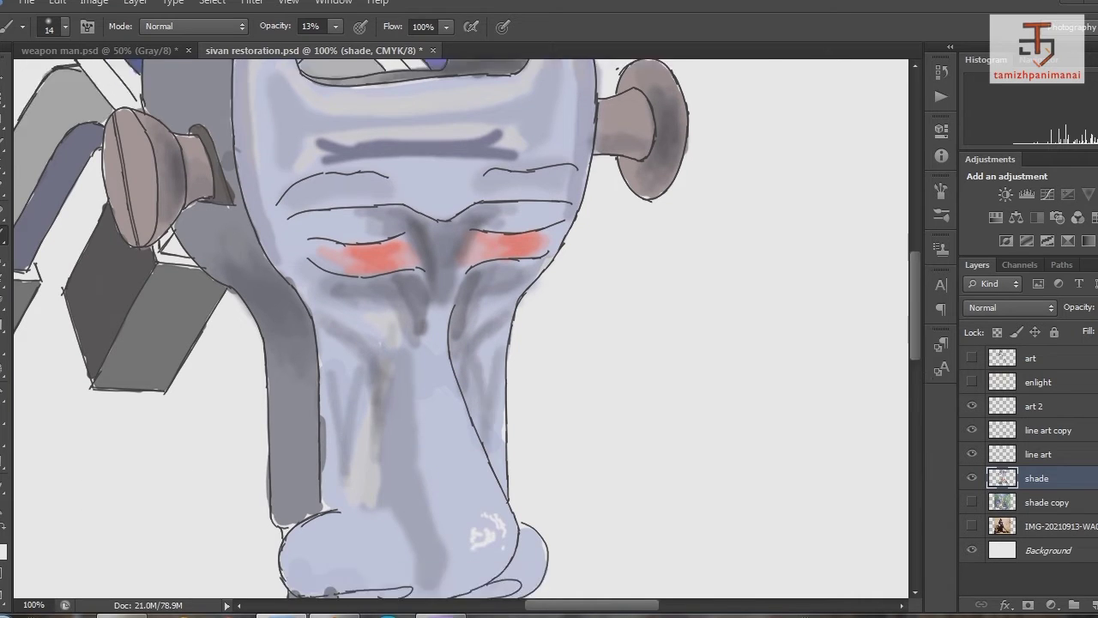
{"action": "left_click_drag", "start_coordinate": [347, 333], "coordinate": [341, 419]}
{"action": "left_click_drag", "start_coordinate": [493, 317], "coordinate": [490, 403]}
{"action": "left_click_drag", "start_coordinate": [349, 335], "coordinate": [347, 437]}
{"action": "left_click_drag", "start_coordinate": [395, 262], "coordinate": [399, 476]}
{"action": "mouse_move", "coordinate": [443, 253]}
{"action": "left_mouse_down"}
{"action": "mouse_move", "coordinate": [438, 515]}
{"action": "mouse_move", "coordinate": [464, 549]}
{"action": "left_mouse_up"}
{"action": "left_click_drag", "start_coordinate": [503, 287], "coordinate": [502, 441]}
{"action": "left_click_drag", "start_coordinate": [344, 249], "coordinate": [343, 305]}
Step: Shade the area beneath the nose and both rounded nostrils, keeping the left nostril darker
{"action": "left_click_drag", "start_coordinate": [390, 245], "coordinate": [345, 244]}
{"action": "left_click_drag", "start_coordinate": [331, 176], "coordinate": [288, 232]}
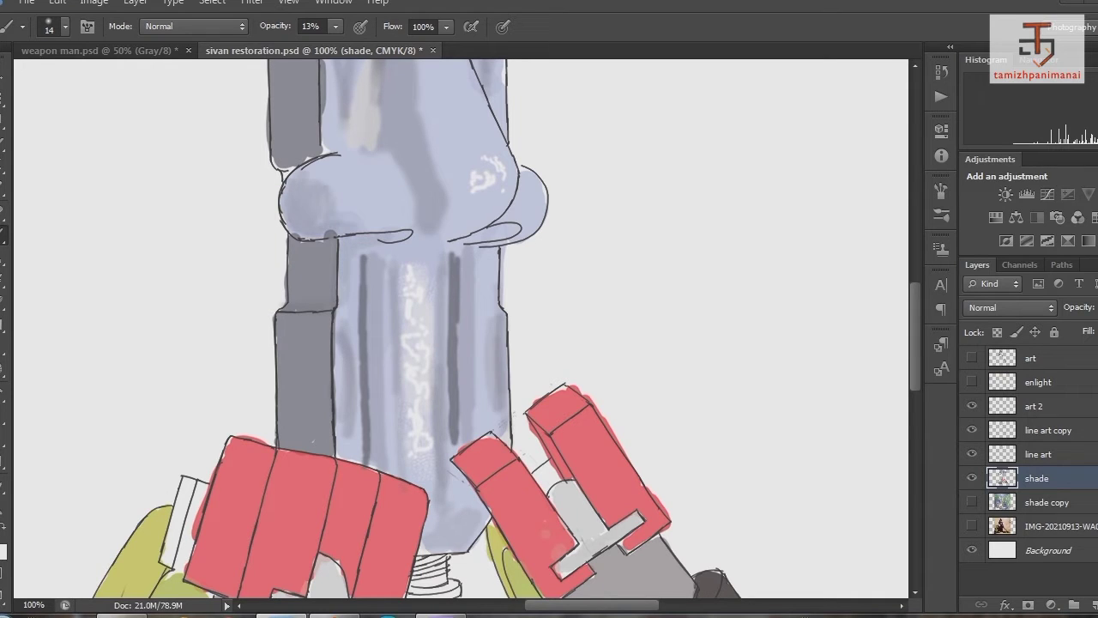
{"action": "left_click_drag", "start_coordinate": [304, 163], "coordinate": [334, 197]}
{"action": "mouse_move", "coordinate": [335, 184]}
{"action": "left_mouse_down"}
{"action": "mouse_move", "coordinate": [348, 219]}
{"action": "mouse_move", "coordinate": [290, 230]}
{"action": "mouse_move", "coordinate": [386, 228]}
{"action": "left_mouse_up"}
{"action": "left_click_drag", "start_coordinate": [288, 176], "coordinate": [390, 219]}
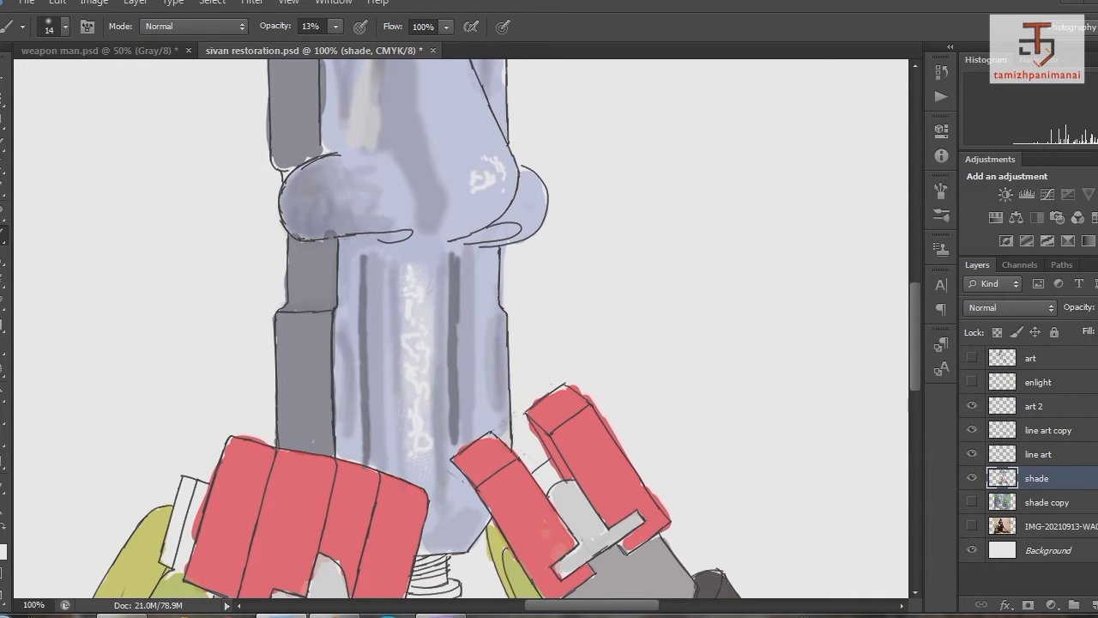
{"action": "left_click_drag", "start_coordinate": [510, 189], "coordinate": [540, 232]}
Step: Choose the near-white foreground color eeeef0 and paint a soft highlight over the tip of the nose
{"action": "left_click", "coordinate": [4, 549]}
{"action": "key", "text": "Return"}
{"action": "left_click", "coordinate": [3, 549]}
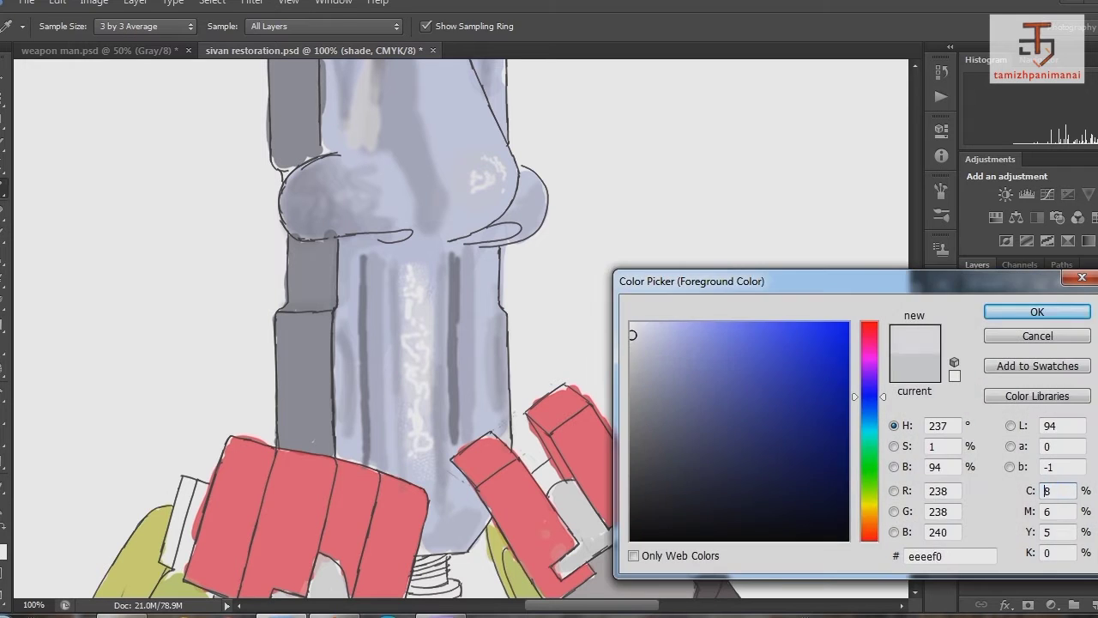
{"action": "key", "text": "Return"}
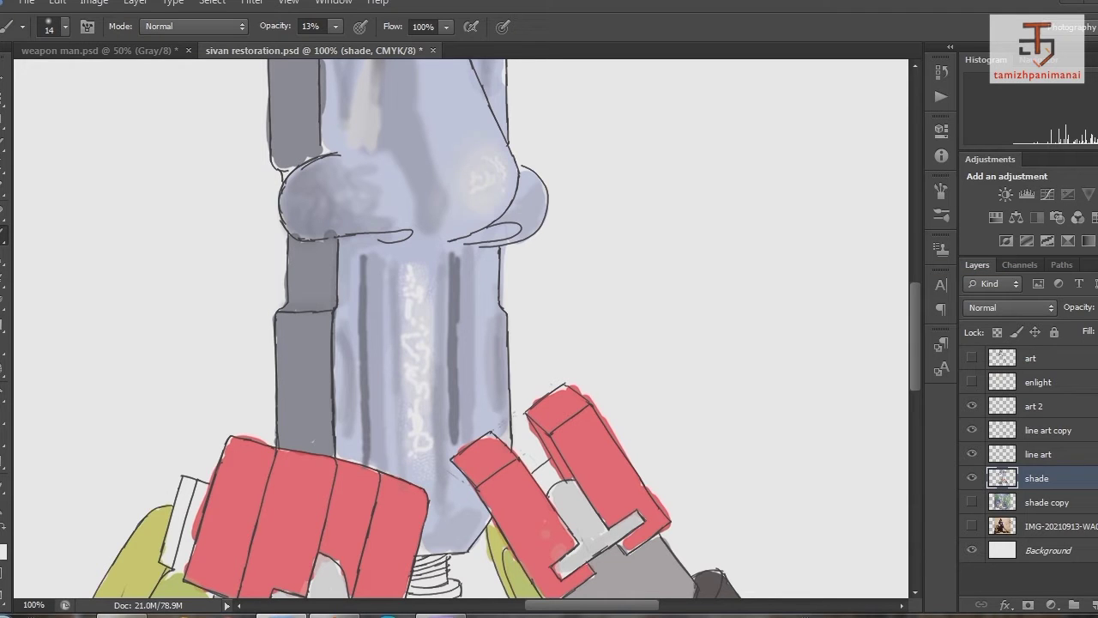
{"action": "scroll", "coordinate": [463, 326], "scroll_direction": "up", "scroll_amount": 4}
{"action": "left_click", "coordinate": [3, 549]}
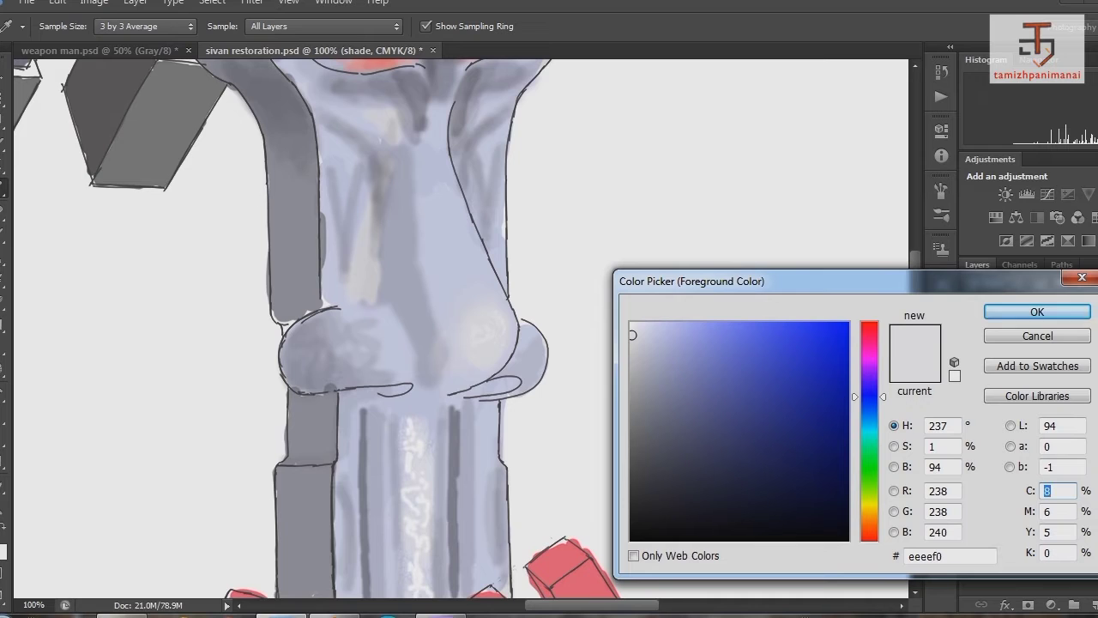
{"action": "key", "text": "Return"}
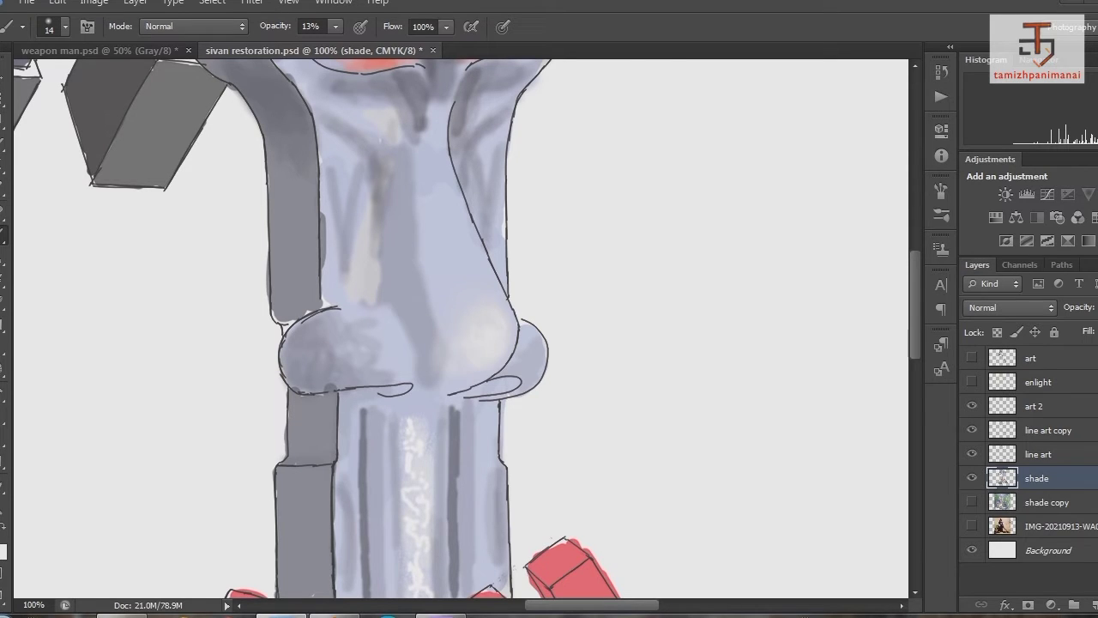
Step: Pick another foreground color and blend shading along the side of the nose where it meets the left nostril
{"action": "scroll", "coordinate": [463, 326], "scroll_direction": "up", "scroll_amount": 2}
{"action": "left_click", "coordinate": [3, 549]}
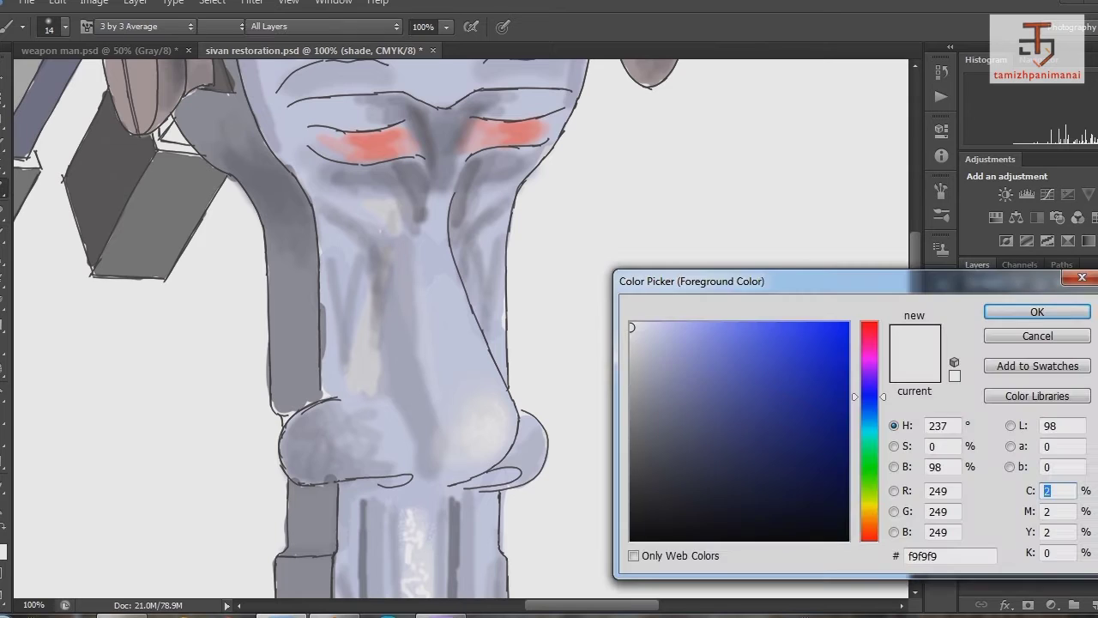
{"action": "key", "text": "Return"}
{"action": "mouse_move", "coordinate": [373, 348]}
{"action": "left_mouse_down"}
{"action": "mouse_move", "coordinate": [386, 407]}
{"action": "mouse_move", "coordinate": [351, 361]}
{"action": "left_mouse_up"}
{"action": "mouse_move", "coordinate": [394, 429]}
{"action": "left_mouse_down"}
{"action": "mouse_move", "coordinate": [343, 378]}
{"action": "mouse_move", "coordinate": [287, 412]}
{"action": "mouse_move", "coordinate": [391, 317]}
{"action": "mouse_move", "coordinate": [356, 377]}
{"action": "left_mouse_up"}
{"action": "left_click_drag", "start_coordinate": [412, 398], "coordinate": [343, 463]}
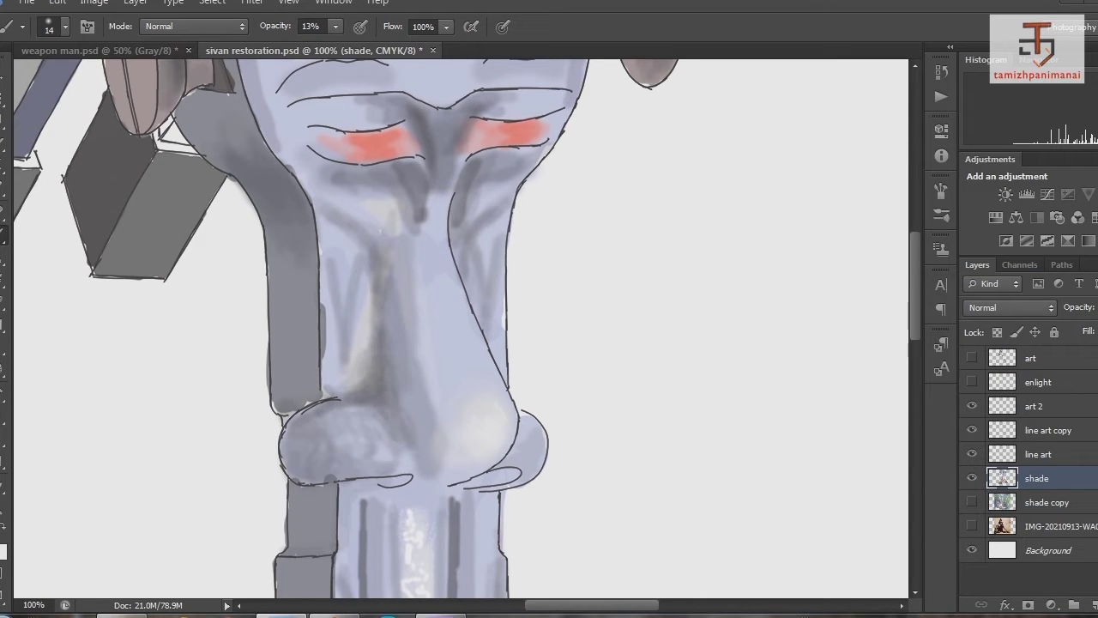
Step: Switch to the Eraser and reduce its size to 19 px
{"action": "scroll", "coordinate": [463, 326], "scroll_direction": "up", "scroll_amount": 10}
{"action": "key", "text": "e"}
{"action": "key", "text": "bracketleft"}
{"action": "key", "text": "bracketleft"}
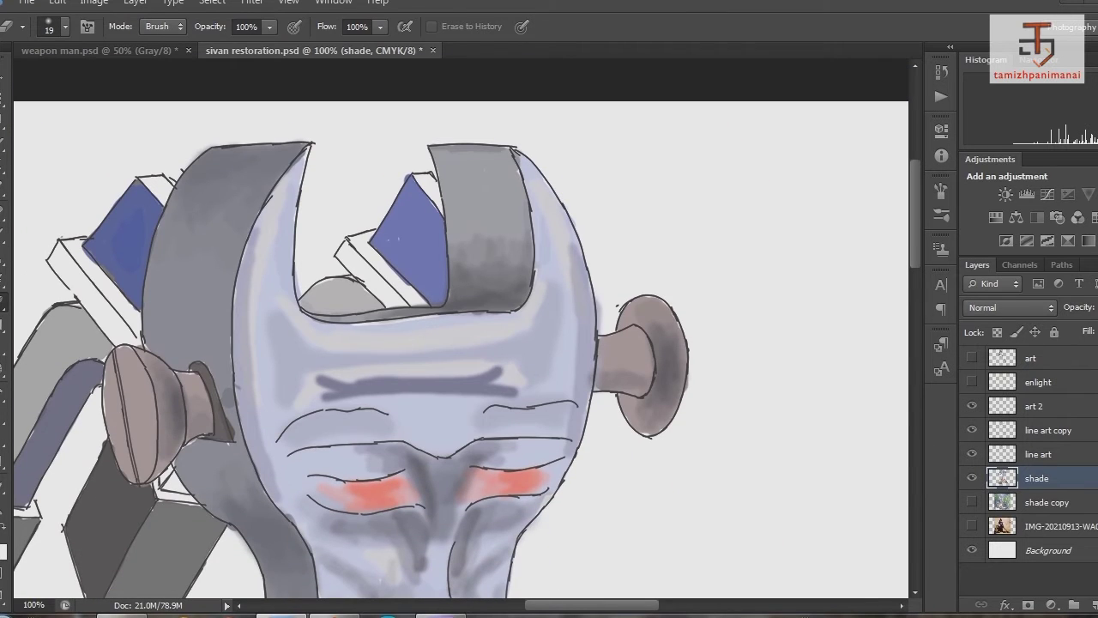
Step: Set the brush opacity to 32% and tint the white edges of the blue blocks behind the head light gray
{"action": "key", "text": "b"}
{"action": "scroll", "coordinate": [463, 343], "scroll_direction": "left", "scroll_amount": 5}
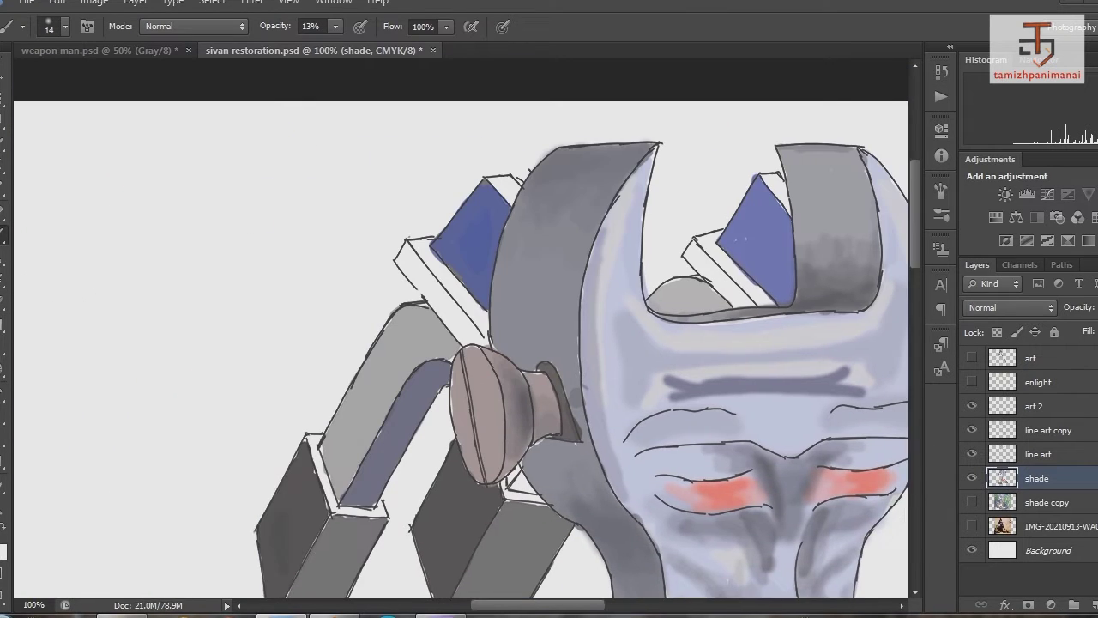
{"action": "key", "text": "3"}
{"action": "key", "text": "2"}
{"action": "mouse_move", "coordinate": [410, 254]}
{"action": "left_mouse_down"}
{"action": "mouse_move", "coordinate": [454, 319]}
{"action": "mouse_move", "coordinate": [397, 258]}
{"action": "mouse_move", "coordinate": [481, 336]}
{"action": "mouse_move", "coordinate": [423, 246]}
{"action": "left_mouse_up"}
{"action": "scroll", "coordinate": [463, 343], "scroll_direction": "right", "scroll_amount": 4}
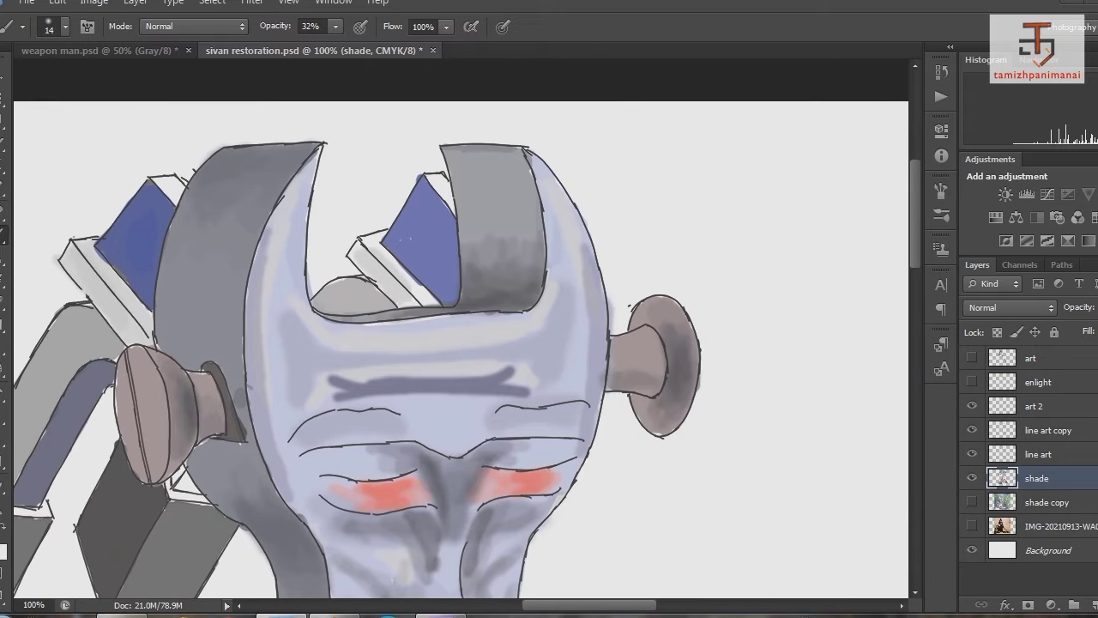
Step: Choose a darker red, shade the side faces of both red clamps, and clean up the paint outside their outlines
{"action": "scroll", "coordinate": [463, 343], "scroll_direction": "down", "scroll_amount": 10}
{"action": "left_click", "coordinate": [5, 485]}
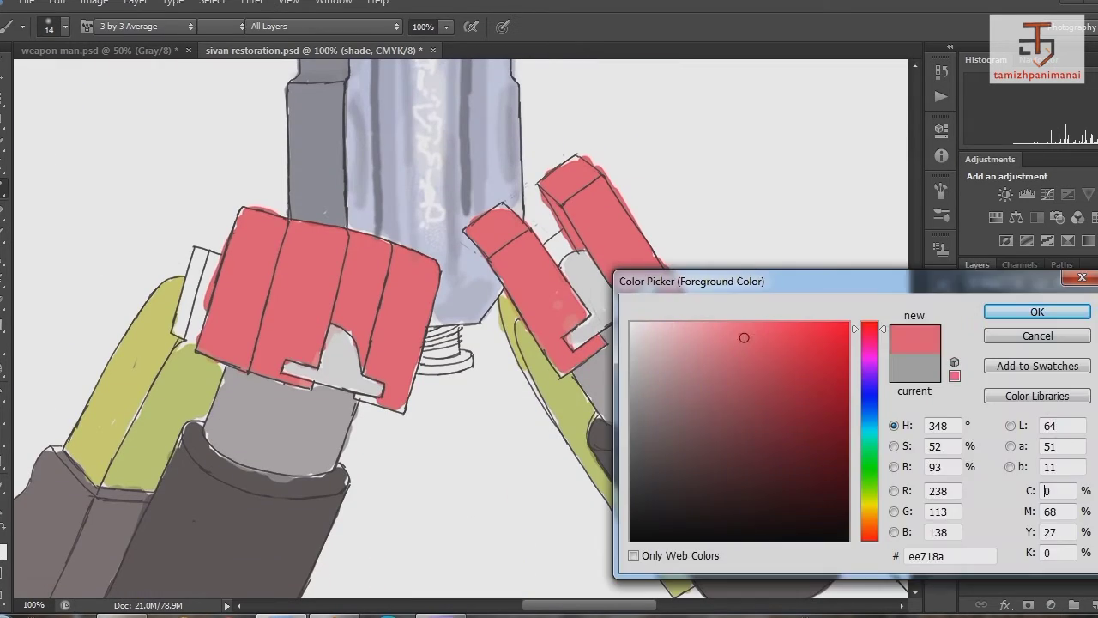
{"action": "key", "text": "Return"}
{"action": "mouse_move", "coordinate": [296, 257]}
{"action": "left_mouse_down"}
{"action": "mouse_move", "coordinate": [317, 343]}
{"action": "mouse_move", "coordinate": [330, 240]}
{"action": "left_mouse_up"}
{"action": "mouse_move", "coordinate": [261, 313]}
{"action": "left_mouse_down"}
{"action": "mouse_move", "coordinate": [283, 373]}
{"action": "mouse_move", "coordinate": [313, 382]}
{"action": "left_mouse_up"}
{"action": "mouse_move", "coordinate": [407, 283]}
{"action": "left_mouse_down"}
{"action": "mouse_move", "coordinate": [377, 404]}
{"action": "mouse_move", "coordinate": [386, 296]}
{"action": "left_mouse_up"}
{"action": "left_click_drag", "start_coordinate": [425, 262], "coordinate": [398, 335]}
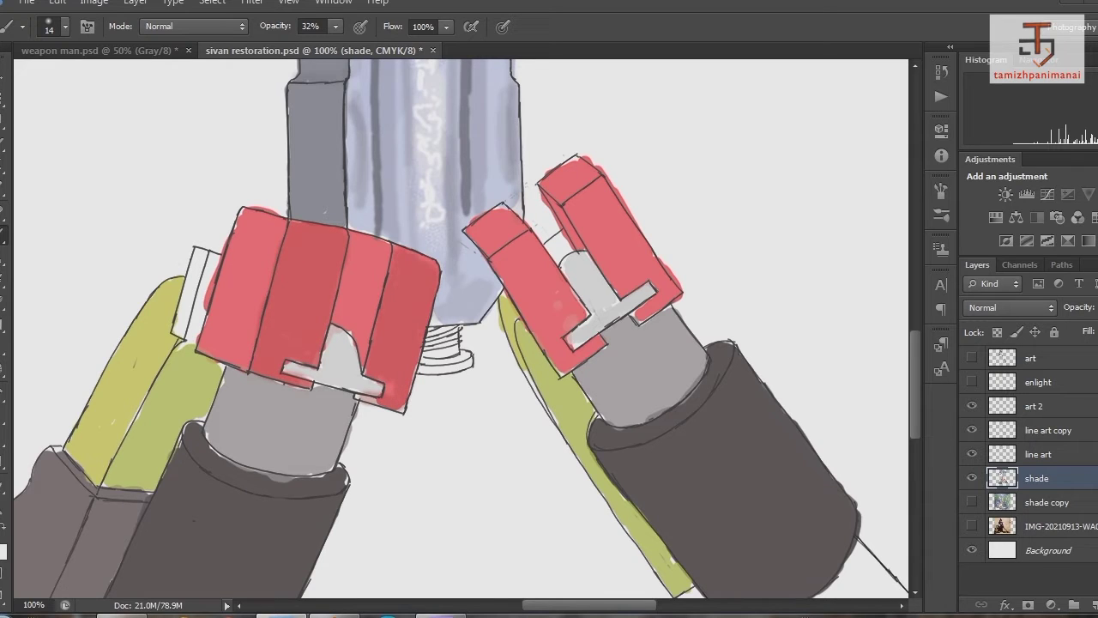
{"action": "mouse_move", "coordinate": [541, 253]}
{"action": "left_mouse_down"}
{"action": "mouse_move", "coordinate": [549, 339]}
{"action": "mouse_move", "coordinate": [524, 240]}
{"action": "mouse_move", "coordinate": [558, 360]}
{"action": "mouse_move", "coordinate": [609, 206]}
{"action": "mouse_move", "coordinate": [626, 190]}
{"action": "mouse_move", "coordinate": [619, 288]}
{"action": "mouse_move", "coordinate": [641, 316]}
{"action": "left_mouse_up"}
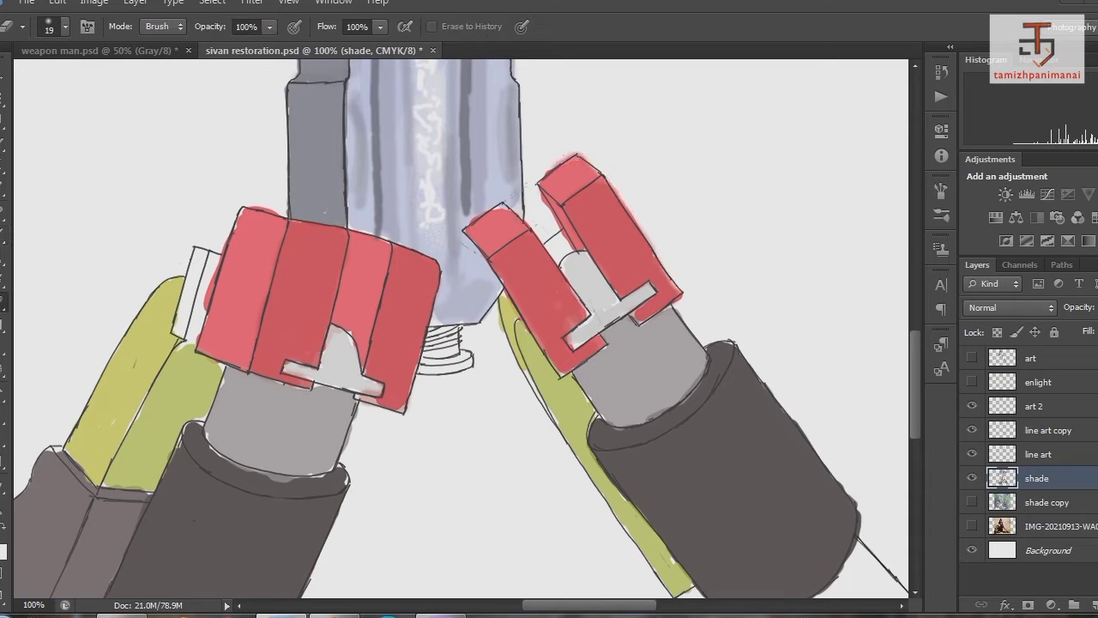
{"action": "right_click", "coordinate": [708, 158]}
{"action": "key", "text": "Escape"}
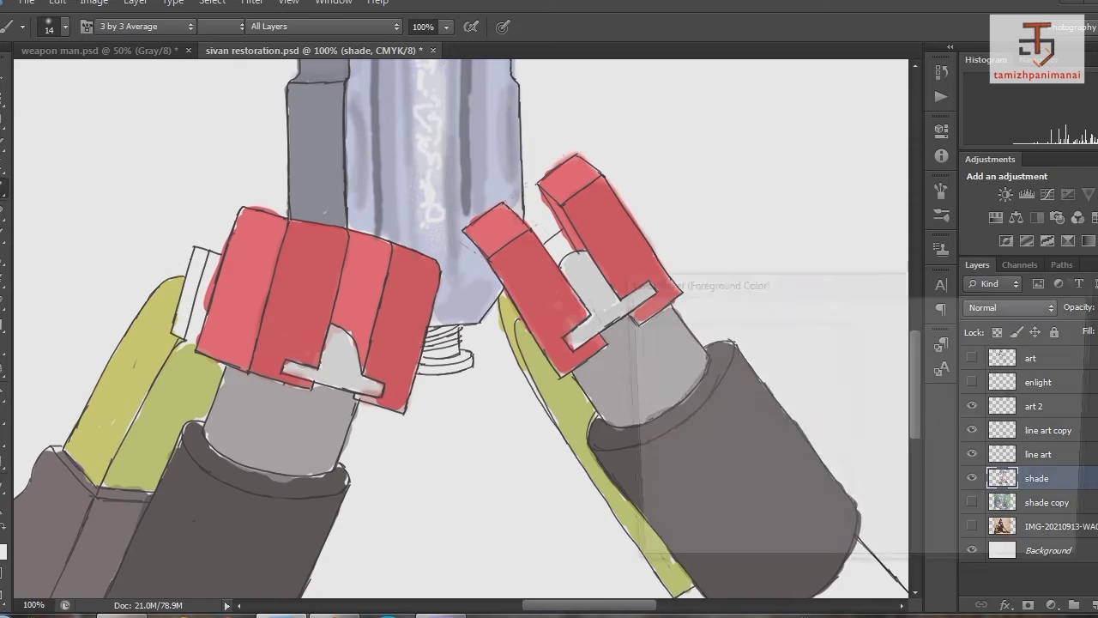
Step: Add deeper red shadows to the clamps' lower side faces and shade the top of the yellow segment with stronger yellow
{"action": "mouse_move", "coordinate": [266, 326]}
{"action": "left_mouse_down"}
{"action": "mouse_move", "coordinate": [304, 352]}
{"action": "mouse_move", "coordinate": [322, 309]}
{"action": "left_mouse_up"}
{"action": "left_click_drag", "start_coordinate": [399, 335], "coordinate": [385, 405]}
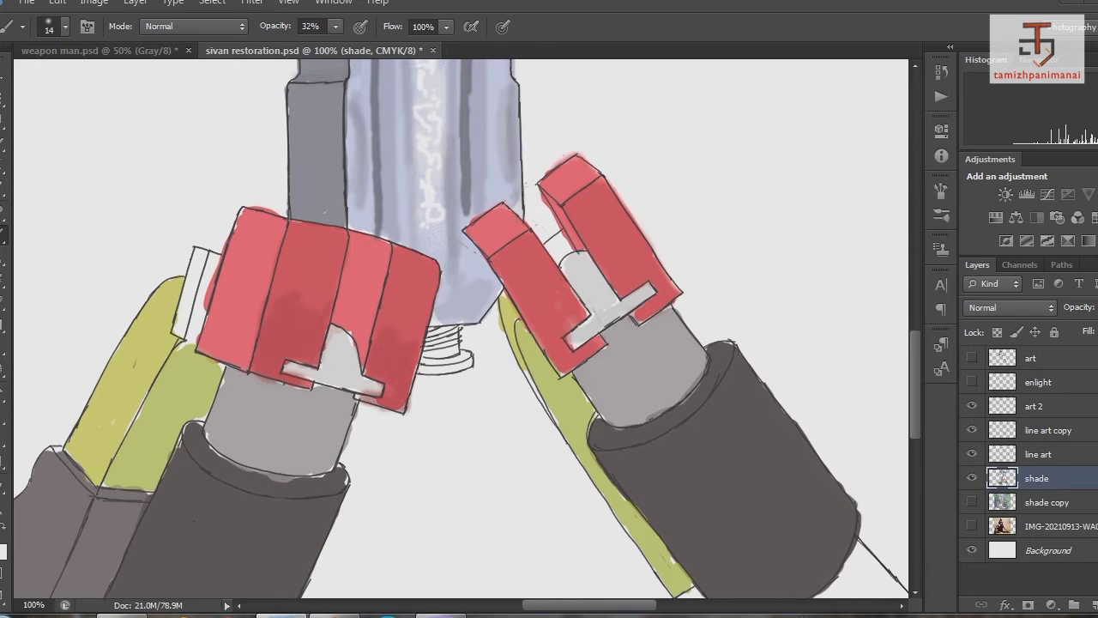
{"action": "mouse_move", "coordinate": [549, 301]}
{"action": "left_mouse_down"}
{"action": "mouse_move", "coordinate": [540, 352]}
{"action": "mouse_move", "coordinate": [584, 356]}
{"action": "mouse_move", "coordinate": [571, 279]}
{"action": "mouse_move", "coordinate": [674, 276]}
{"action": "mouse_move", "coordinate": [669, 322]}
{"action": "left_mouse_up"}
{"action": "scroll", "coordinate": [652, 309], "scroll_direction": "down", "scroll_amount": 2}
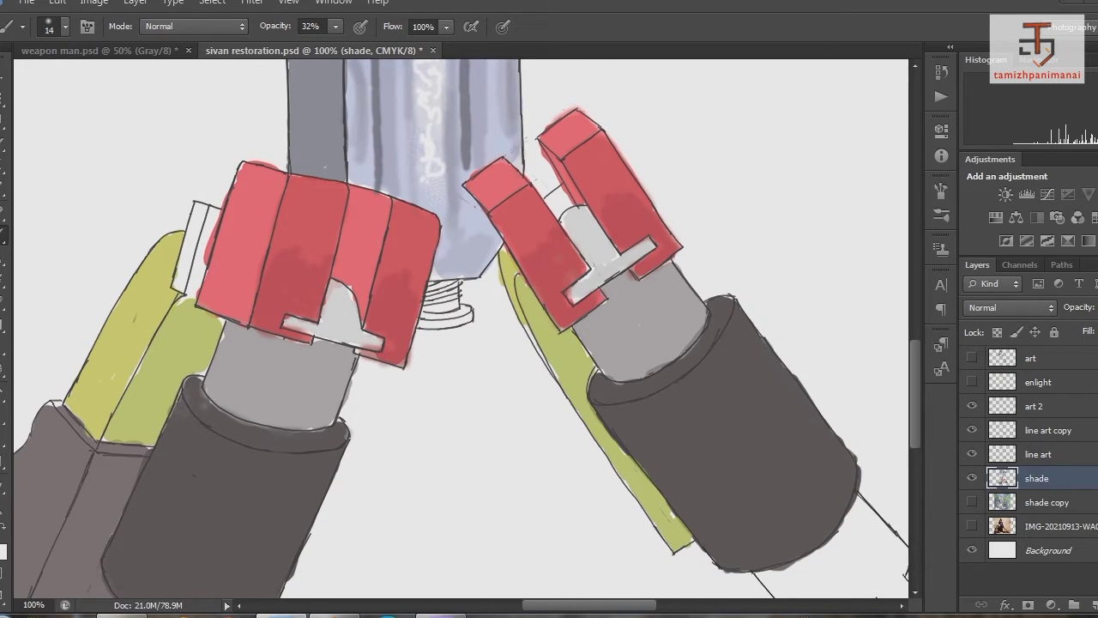
{"action": "scroll", "coordinate": [461, 328], "scroll_direction": "left", "scroll_amount": 3}
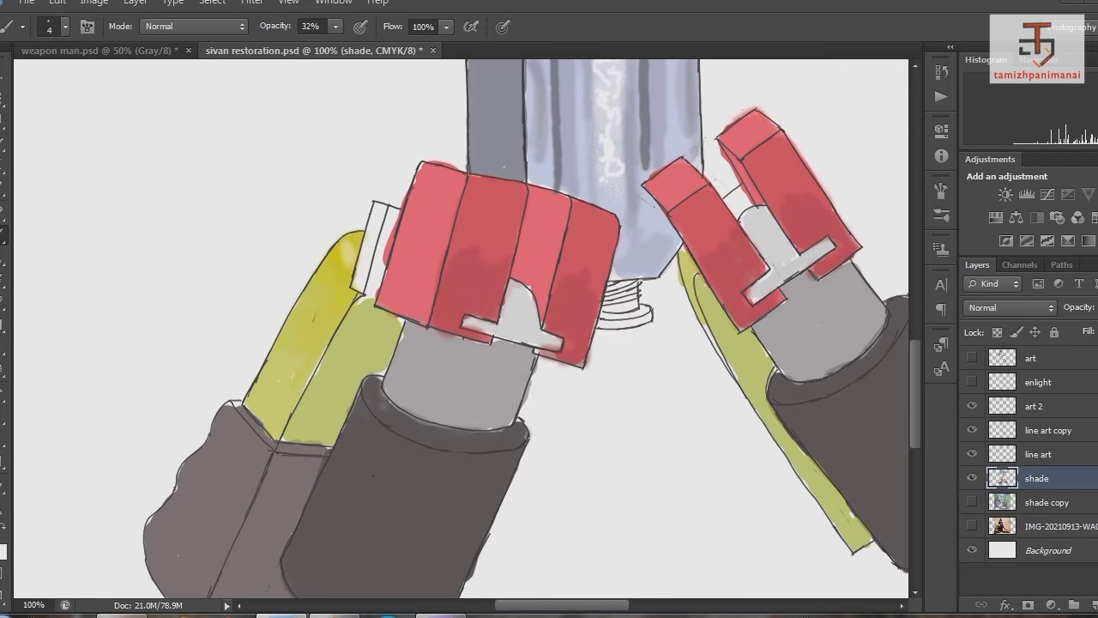
Step: Select the 2826 grass-like brush tip at 22 px, choose a foreground color, and stroke down the handle below the nose
{"action": "key", "text": "ctrl+minus"}
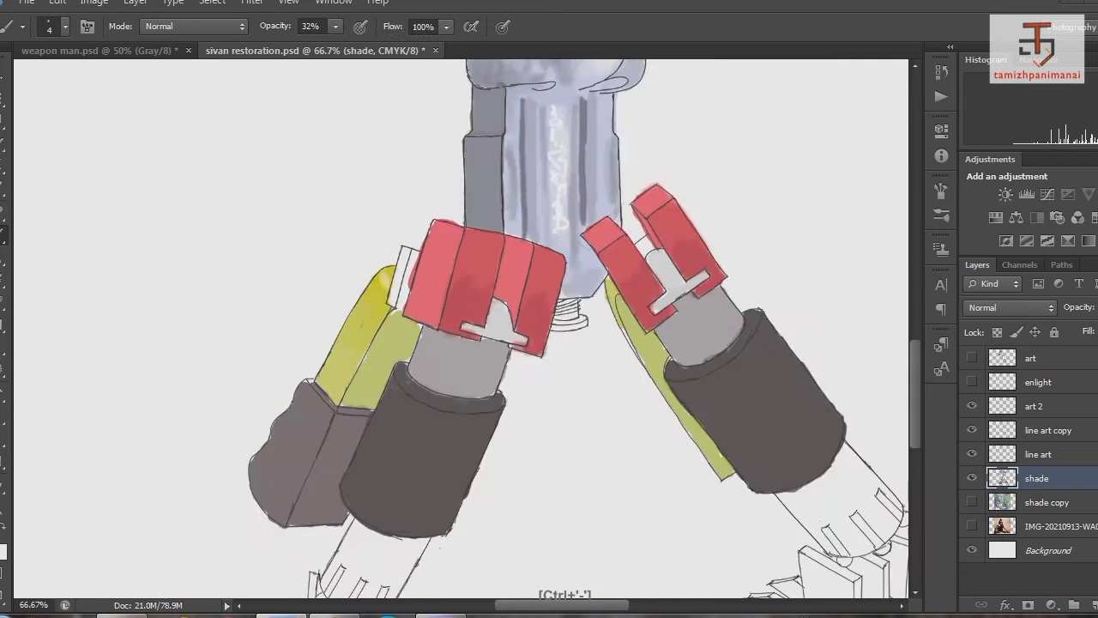
{"action": "key", "text": "ctrl+minus"}
{"action": "key", "text": "ctrl+plus"}
{"action": "key", "text": "ctrl+plus"}
{"action": "right_click", "coordinate": [562, 331]}
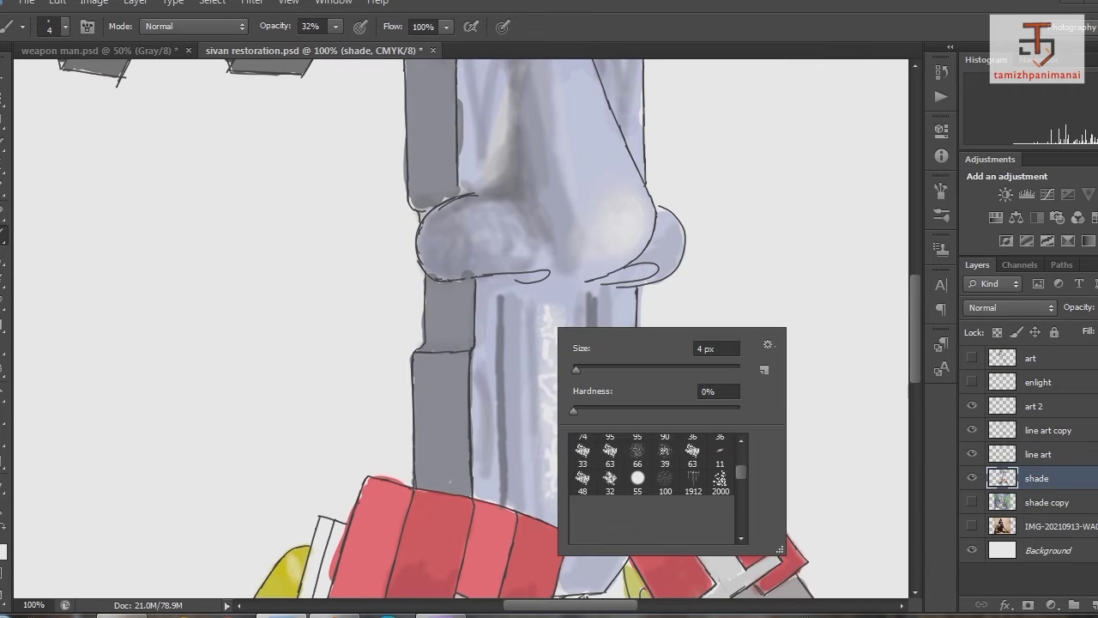
{"action": "scroll", "coordinate": [656, 489], "scroll_direction": "down", "scroll_amount": 5}
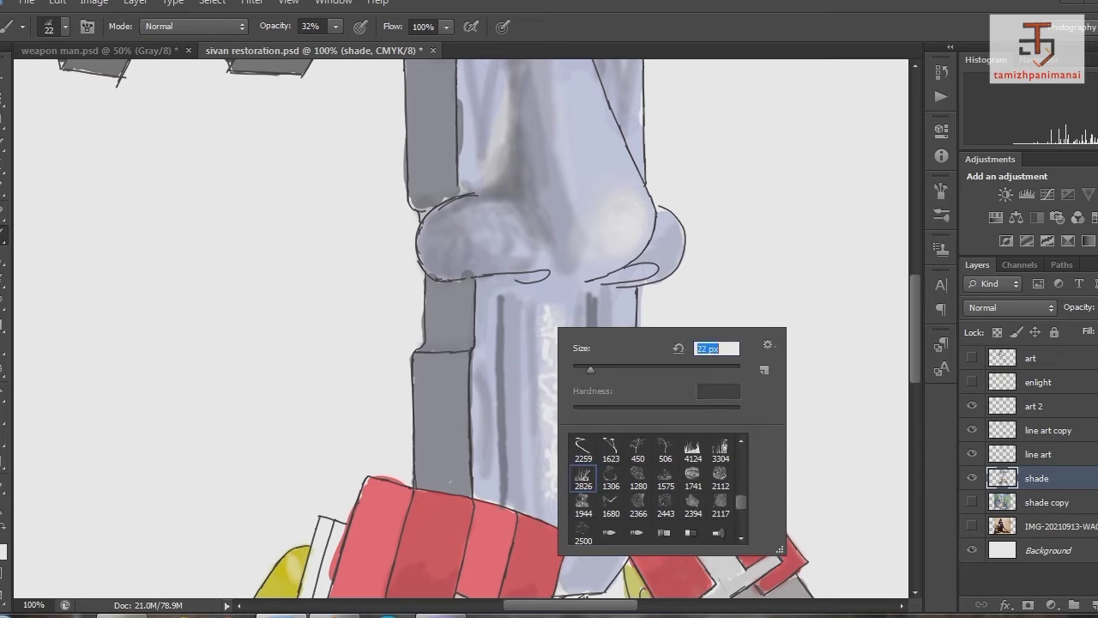
{"action": "left_click", "coordinate": [3, 546]}
{"action": "key", "text": "Return"}
{"action": "left_click_drag", "start_coordinate": [519, 322], "coordinate": [530, 493]}
Step: Switch to a speckled brush at 26 px, texture the lower handle with it, and undo the last stroke
{"action": "right_click", "coordinate": [551, 379]}
{"action": "scroll", "coordinate": [648, 538], "scroll_direction": "up", "scroll_amount": 5}
{"action": "left_click", "coordinate": [711, 525]}
{"action": "key", "text": "Return"}
{"action": "left_click_drag", "start_coordinate": [586, 557], "coordinate": [587, 573]}
{"action": "left_click_drag", "start_coordinate": [625, 420], "coordinate": [577, 525]}
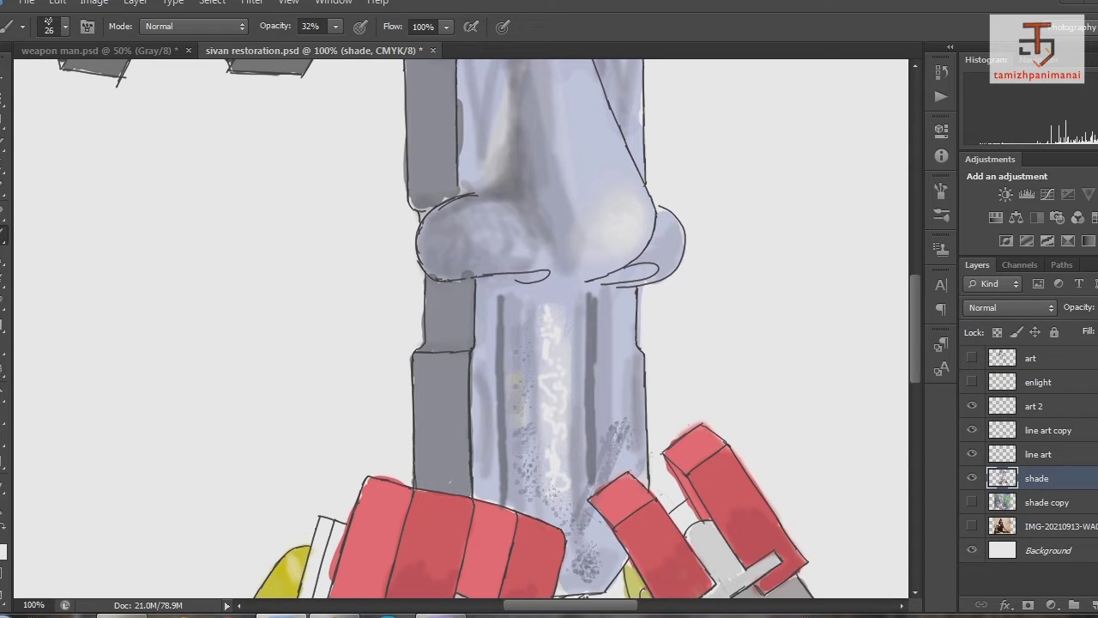
{"action": "key", "text": "ctrl+z"}
Step: Add speckled texture to the handle's white center stripe and right side, and reduce the brush size to 12 px
{"action": "left_click_drag", "start_coordinate": [619, 365], "coordinate": [623, 393]}
{"action": "left_click_drag", "start_coordinate": [553, 381], "coordinate": [560, 442]}
{"action": "left_click_drag", "start_coordinate": [556, 324], "coordinate": [553, 353]}
{"action": "key", "text": "bracketleft"}
{"action": "key", "text": "bracketleft"}
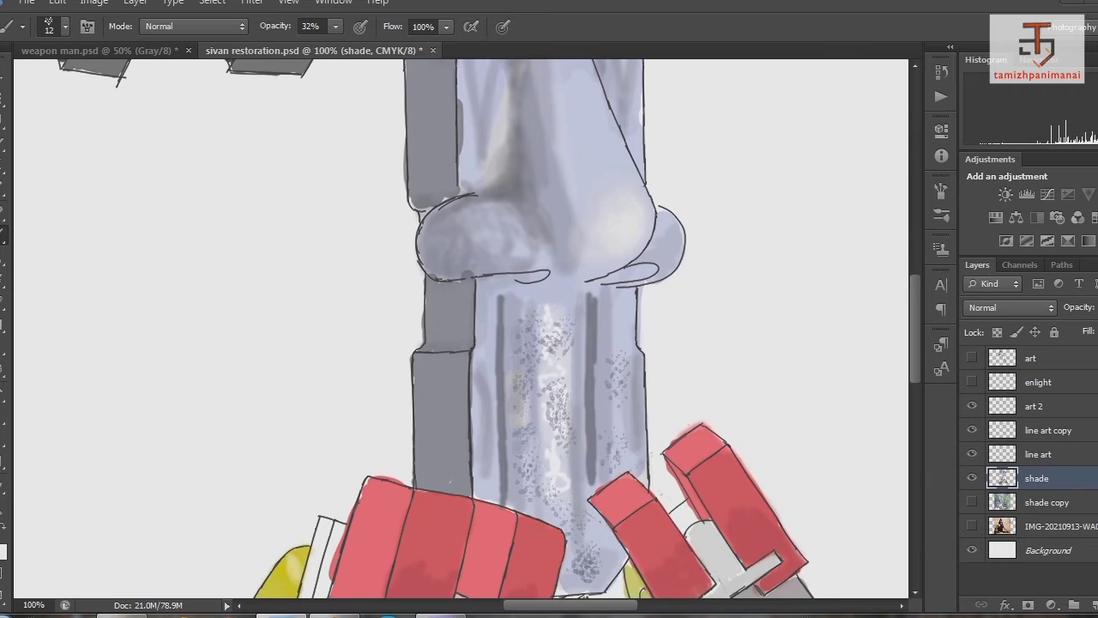
Step: Set the brush size to 17 px and add speckled texture to the lower left cheek beside the nose
{"action": "scroll", "coordinate": [549, 326], "scroll_direction": "up", "scroll_amount": 5}
{"action": "key", "text": "bracketright"}
{"action": "left_click", "coordinate": [469, 356]}
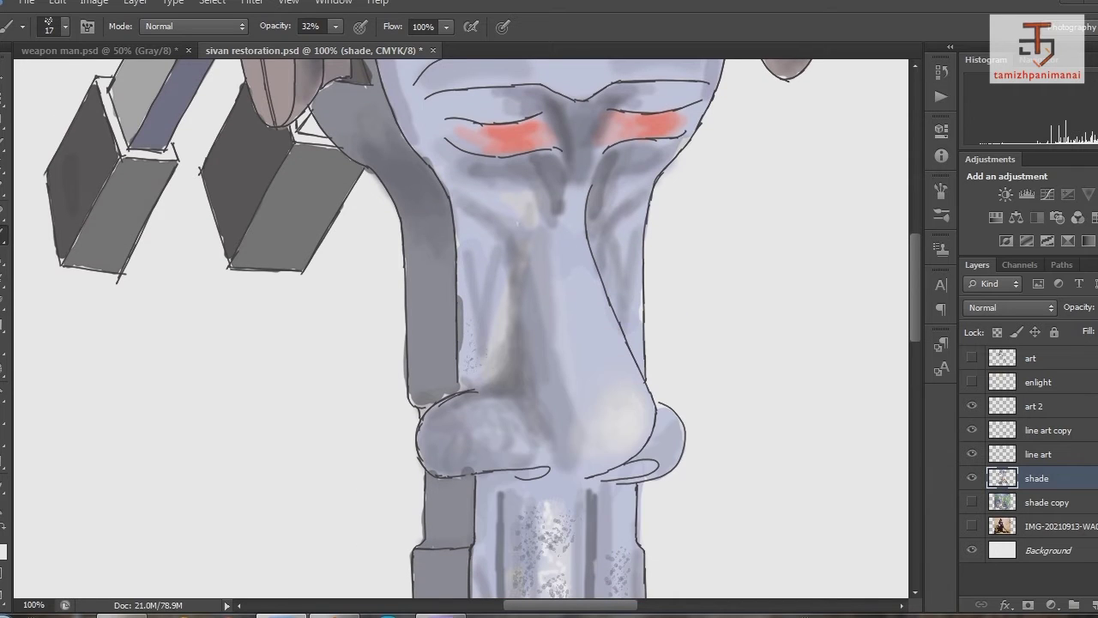
Step: Texture both cheeks beside the nose and the left edge of the lower handle with speckles
{"action": "left_click_drag", "start_coordinate": [477, 365], "coordinate": [485, 379]}
{"action": "left_click_drag", "start_coordinate": [497, 298], "coordinate": [493, 322]}
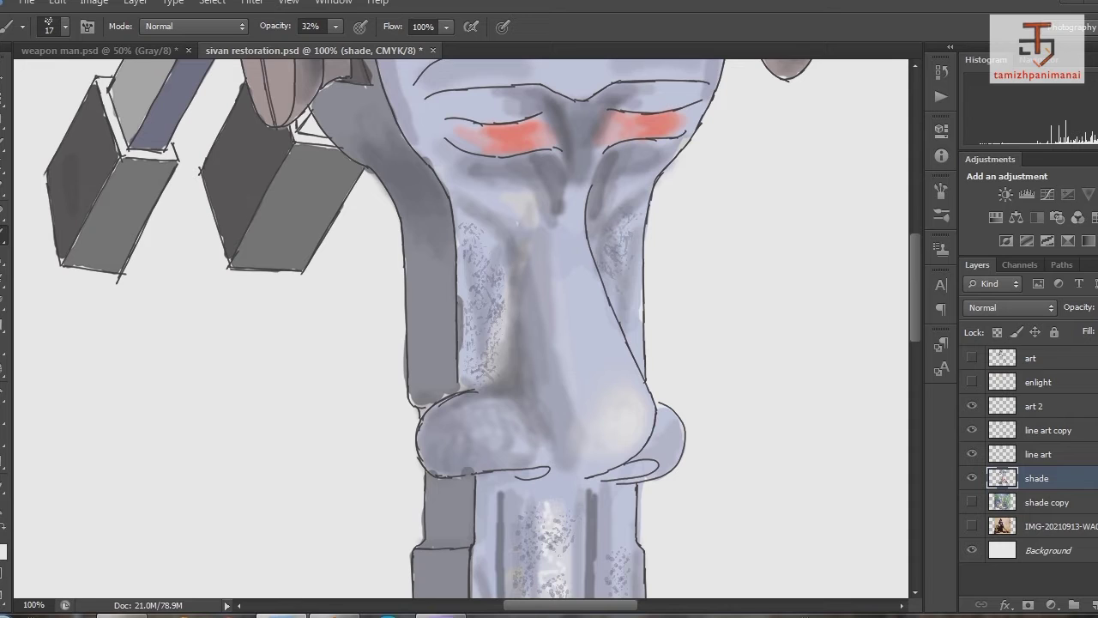
{"action": "scroll", "coordinate": [549, 326], "scroll_direction": "up", "scroll_amount": 4}
{"action": "scroll", "coordinate": [481, 326], "scroll_direction": "down", "scroll_amount": 7}
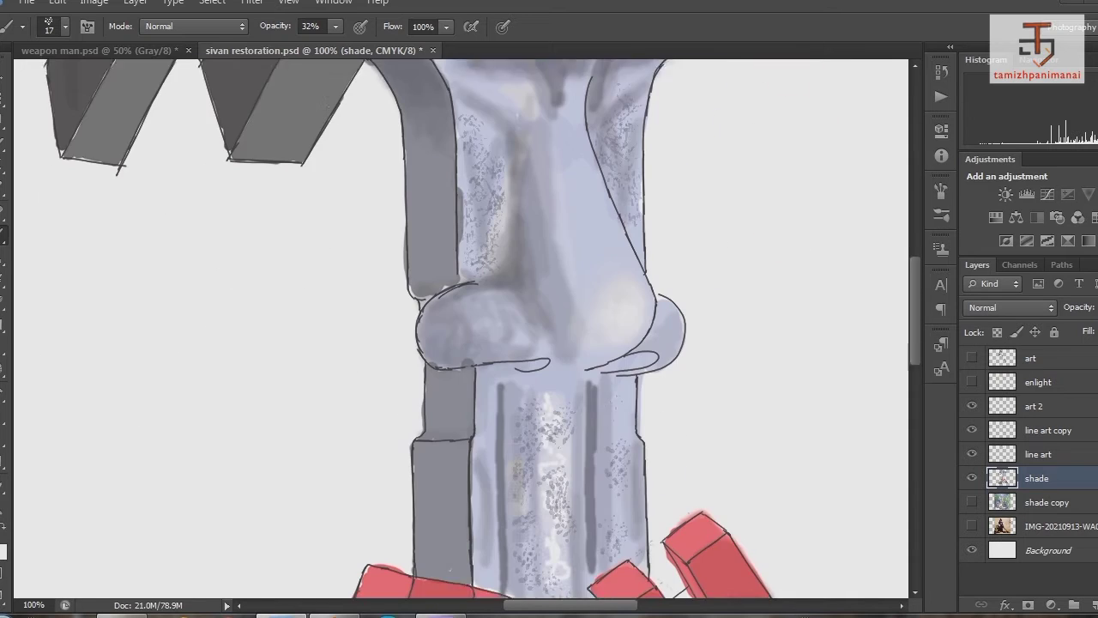
{"action": "scroll", "coordinate": [480, 326], "scroll_direction": "down", "scroll_amount": 2}
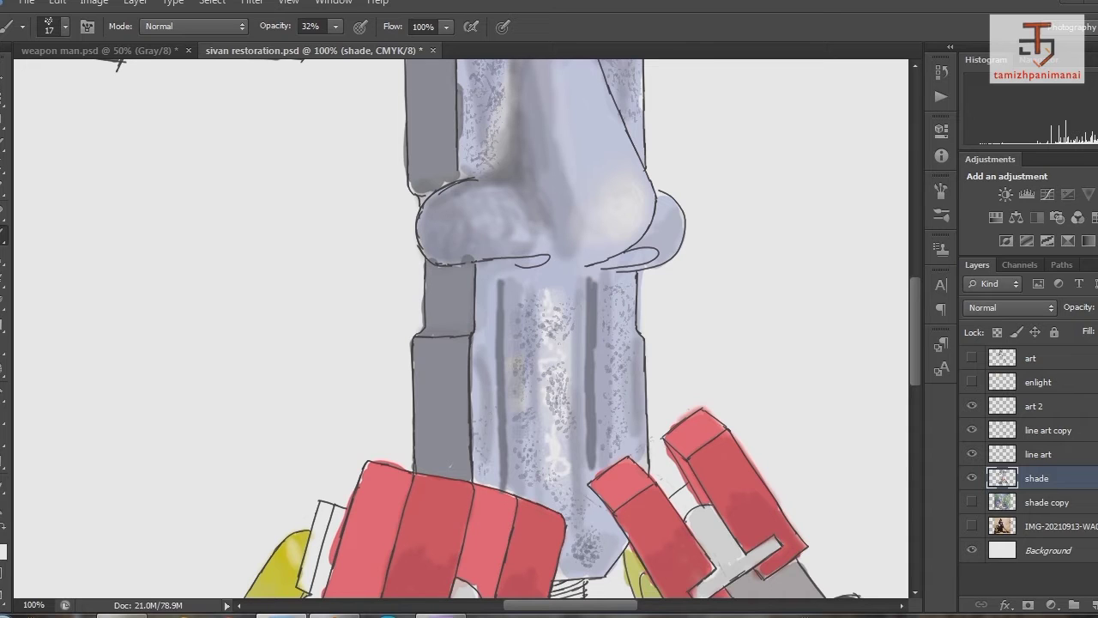
{"action": "left_click_drag", "start_coordinate": [485, 369], "coordinate": [487, 283]}
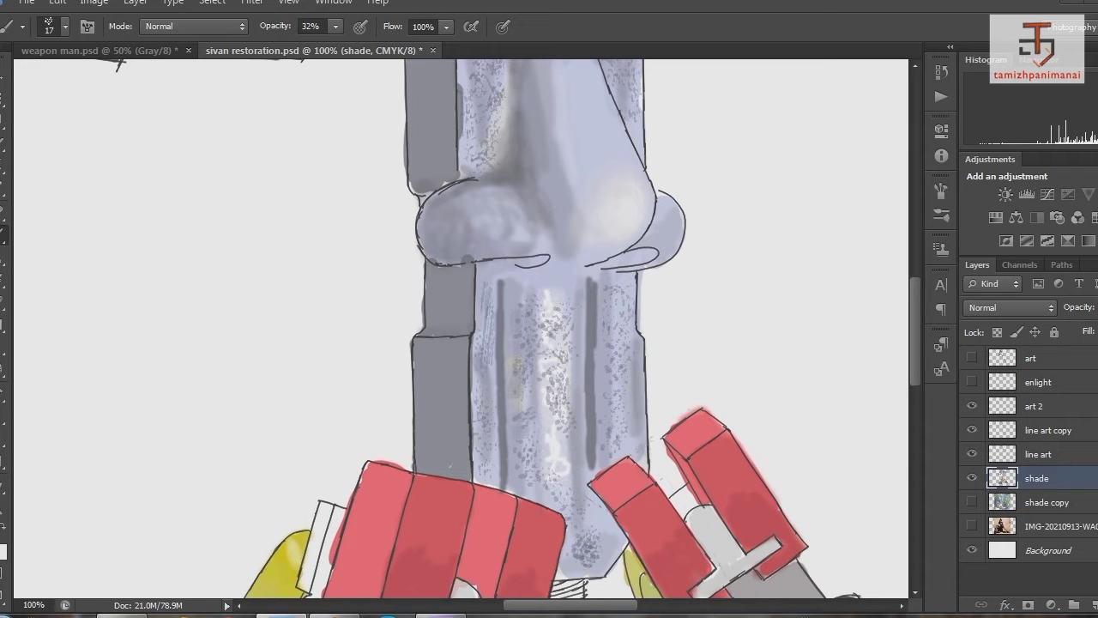
Step: Raise the brush opacity to 47% and add denser speckles along the lower handle and its center stripe
{"action": "left_click_drag", "start_coordinate": [559, 448], "coordinate": [592, 566]}
{"action": "left_click_drag", "start_coordinate": [523, 493], "coordinate": [555, 451]}
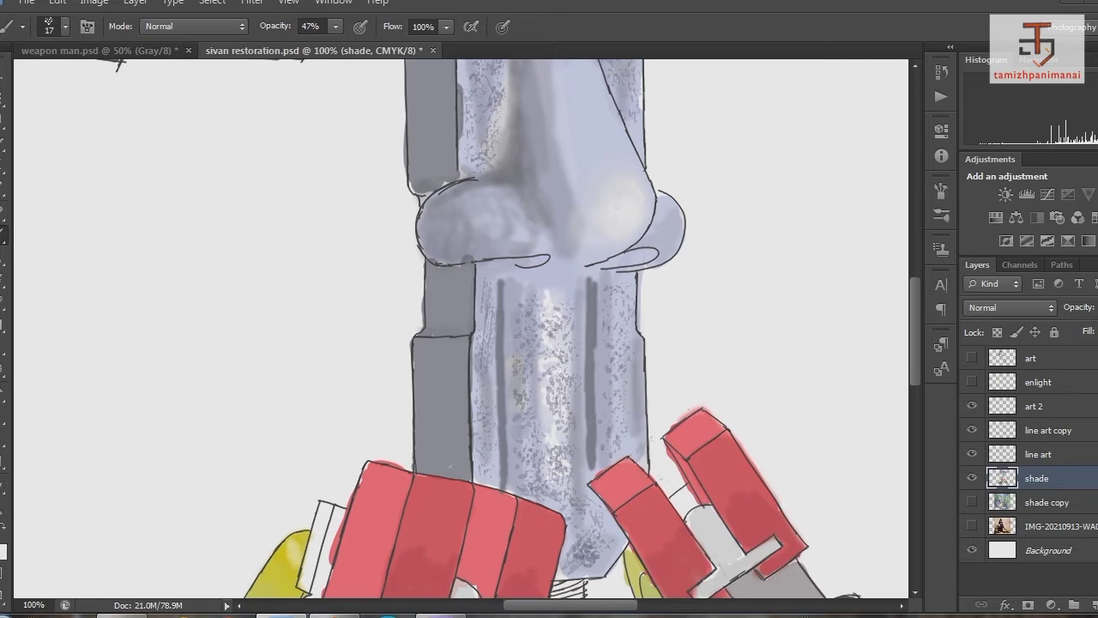
{"action": "mouse_move", "coordinate": [596, 566]}
{"action": "left_mouse_down"}
{"action": "mouse_move", "coordinate": [631, 412]}
{"action": "mouse_move", "coordinate": [616, 301]}
{"action": "mouse_move", "coordinate": [519, 309]}
{"action": "mouse_move", "coordinate": [538, 430]}
{"action": "left_mouse_up"}
{"action": "mouse_move", "coordinate": [566, 340]}
{"action": "left_mouse_down"}
{"action": "mouse_move", "coordinate": [510, 205]}
{"action": "mouse_move", "coordinate": [549, 241]}
{"action": "left_mouse_up"}
Step: Add speckled texture to the inner edge of the left nostril and the cheeks on both sides of the nose
{"action": "scroll", "coordinate": [549, 326], "scroll_direction": "up", "scroll_amount": 5}
{"action": "mouse_move", "coordinate": [494, 326]}
{"action": "left_mouse_down"}
{"action": "mouse_move", "coordinate": [501, 263]}
{"action": "mouse_move", "coordinate": [619, 274]}
{"action": "left_mouse_up"}
{"action": "left_click_drag", "start_coordinate": [619, 171], "coordinate": [648, 137]}
{"action": "left_click_drag", "start_coordinate": [463, 180], "coordinate": [498, 158]}
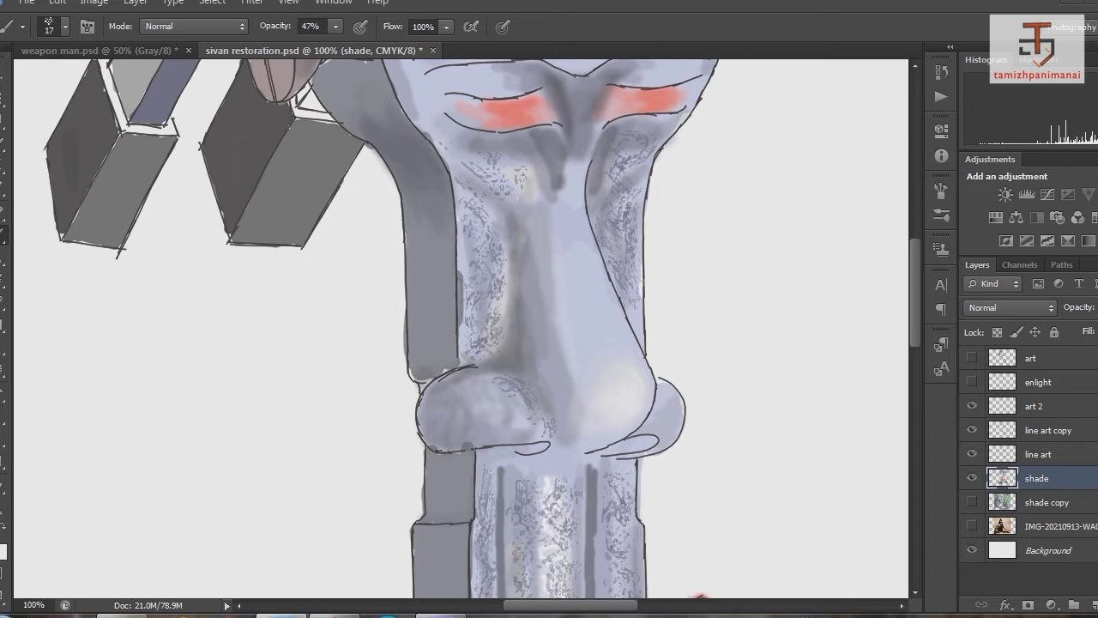
Step: Speckle the forehead, the area between the brows, the sides of the face and both front wrench jaws
{"action": "scroll", "coordinate": [514, 326], "scroll_direction": "up", "scroll_amount": 5}
{"action": "left_click_drag", "start_coordinate": [549, 204], "coordinate": [573, 194]}
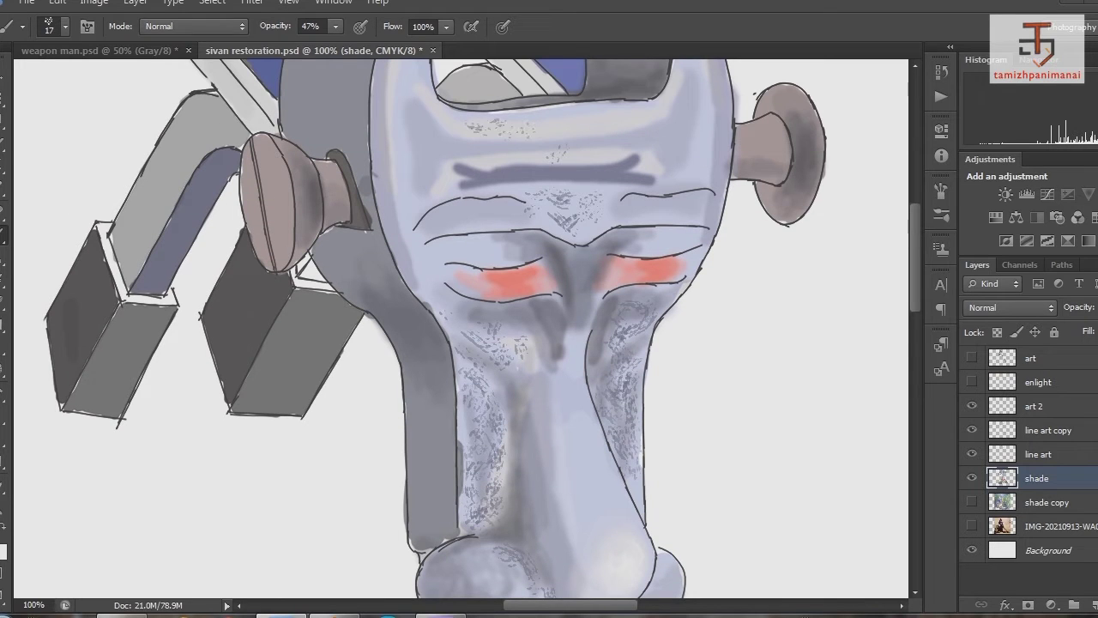
{"action": "left_click_drag", "start_coordinate": [396, 225], "coordinate": [416, 204]}
{"action": "scroll", "coordinate": [480, 326], "scroll_direction": "up", "scroll_amount": 2}
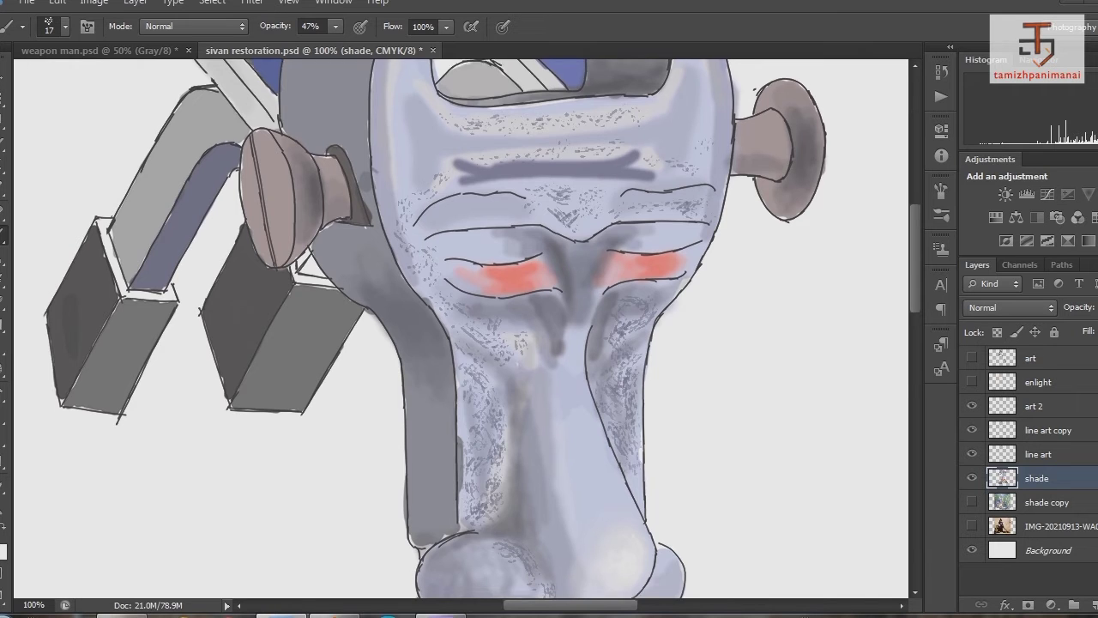
{"action": "scroll", "coordinate": [480, 326], "scroll_direction": "up", "scroll_amount": 4}
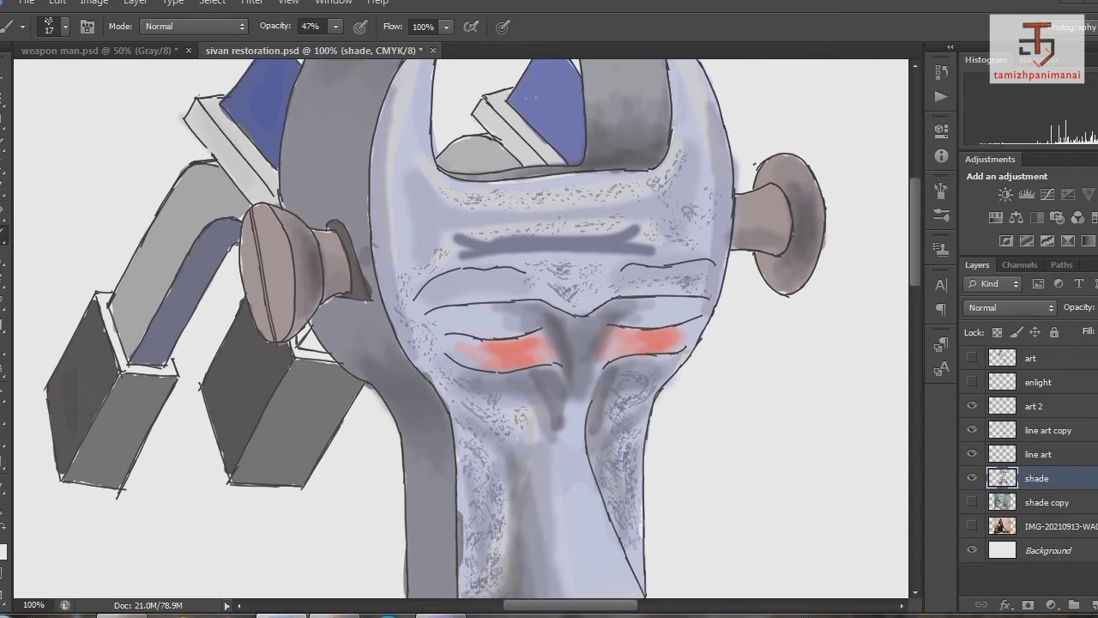
{"action": "mouse_move", "coordinate": [420, 266]}
{"action": "left_mouse_down"}
{"action": "mouse_move", "coordinate": [417, 173]}
{"action": "mouse_move", "coordinate": [395, 348]}
{"action": "left_mouse_up"}
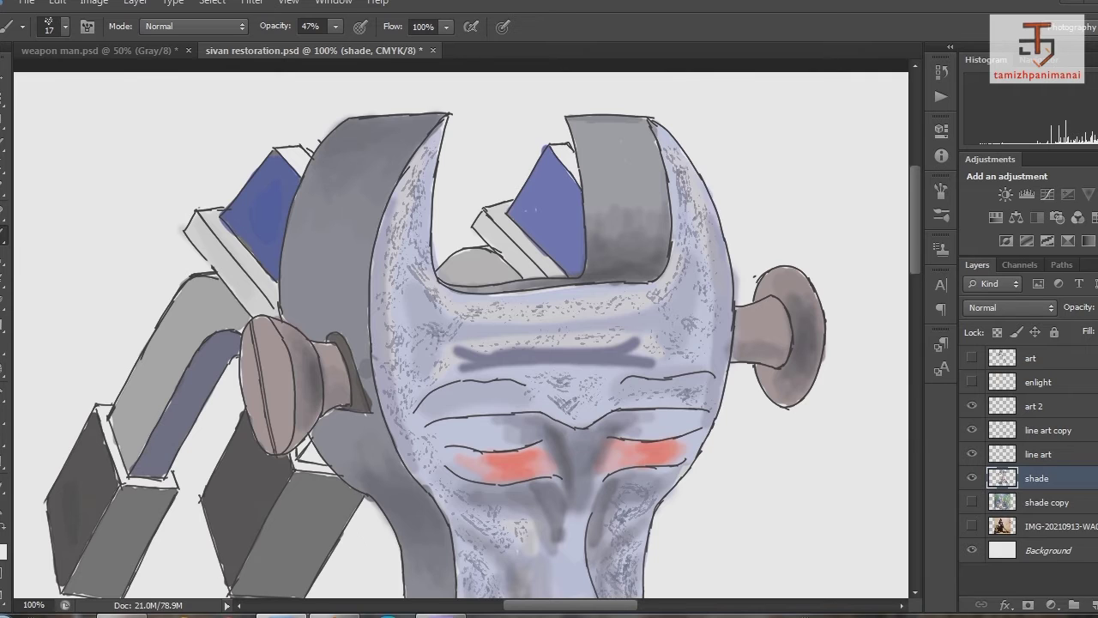
Step: Choose a blue foreground color, set the brush opacity to 24%, and speckle both front wrench jaws and the handle's side strips
{"action": "left_click", "coordinate": [5, 551]}
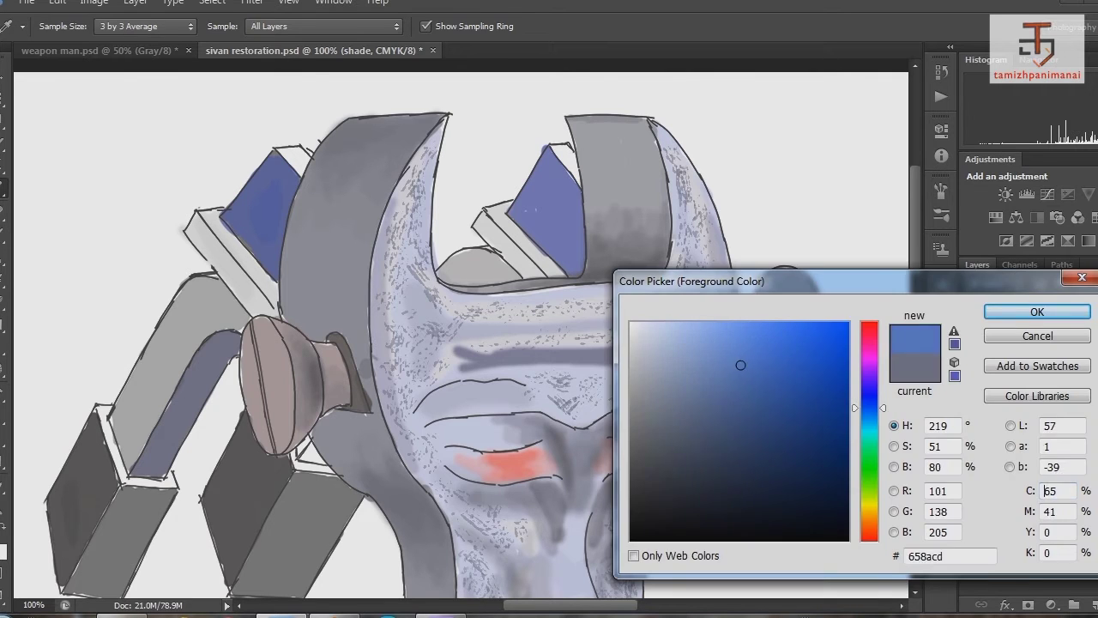
{"action": "key", "text": "Return"}
{"action": "key", "text": "2"}
{"action": "key", "text": "4"}
{"action": "left_click_drag", "start_coordinate": [391, 302], "coordinate": [384, 330]}
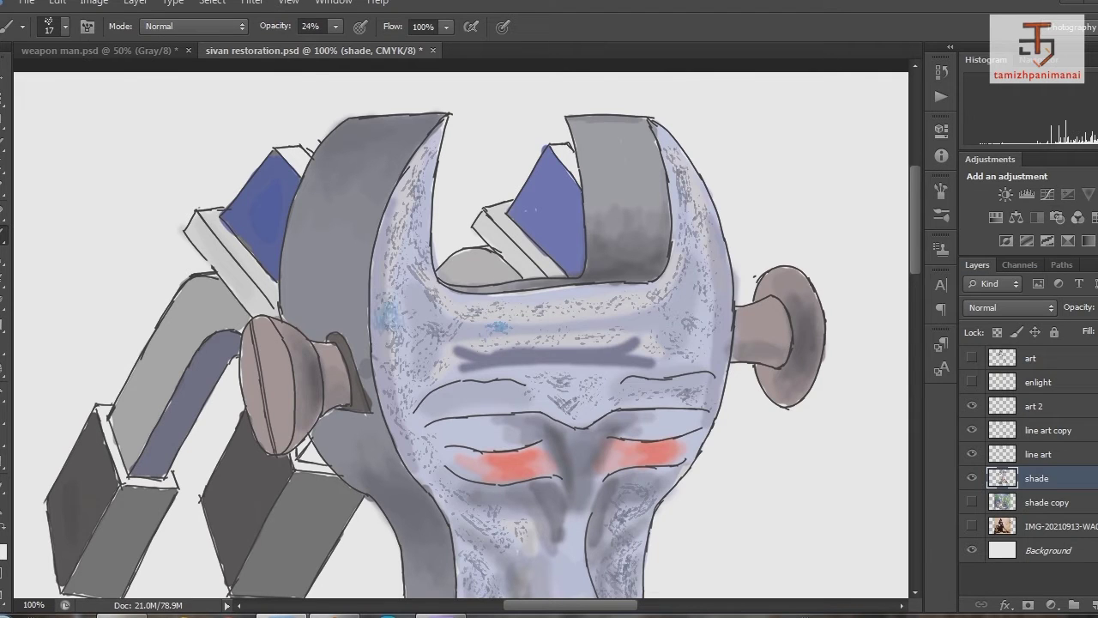
{"action": "left_click_drag", "start_coordinate": [409, 257], "coordinate": [407, 180]}
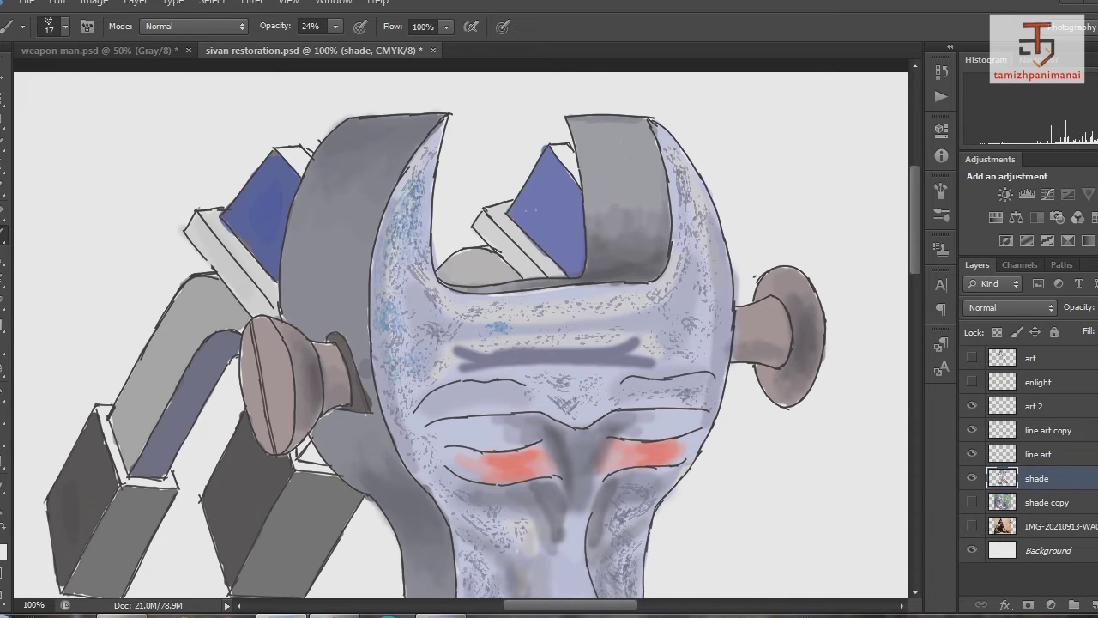
{"action": "left_click_drag", "start_coordinate": [691, 202], "coordinate": [679, 275]}
{"action": "mouse_move", "coordinate": [675, 154]}
{"action": "left_mouse_down"}
{"action": "mouse_move", "coordinate": [700, 210]}
{"action": "mouse_move", "coordinate": [666, 283]}
{"action": "left_mouse_up"}
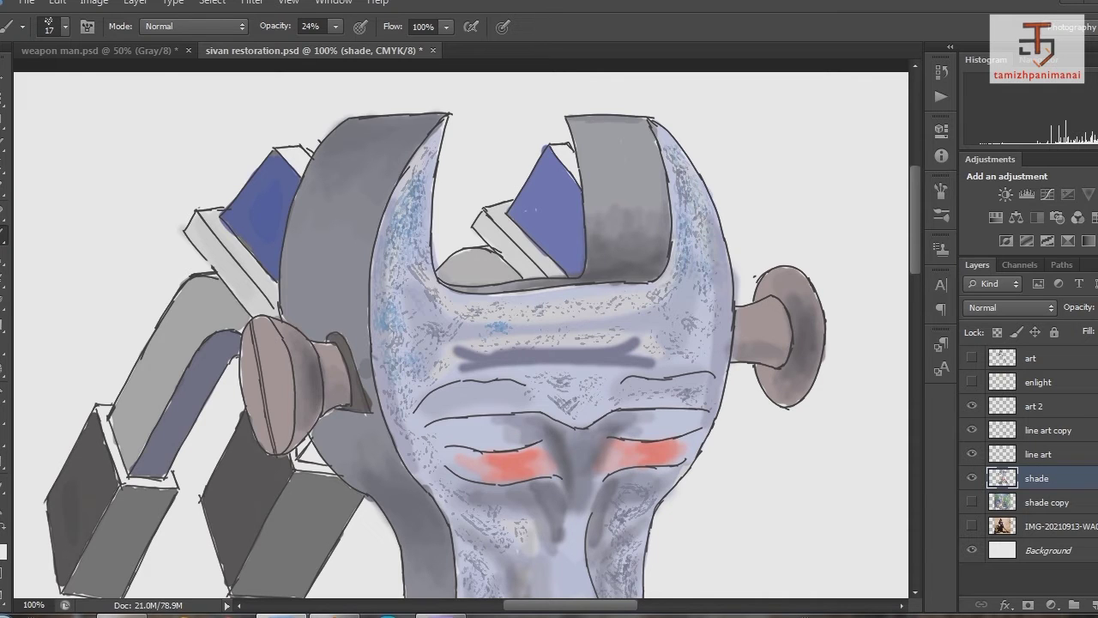
{"action": "scroll", "coordinate": [464, 326], "scroll_direction": "down", "scroll_amount": 10}
{"action": "scroll", "coordinate": [464, 326], "scroll_direction": "up", "scroll_amount": 3}
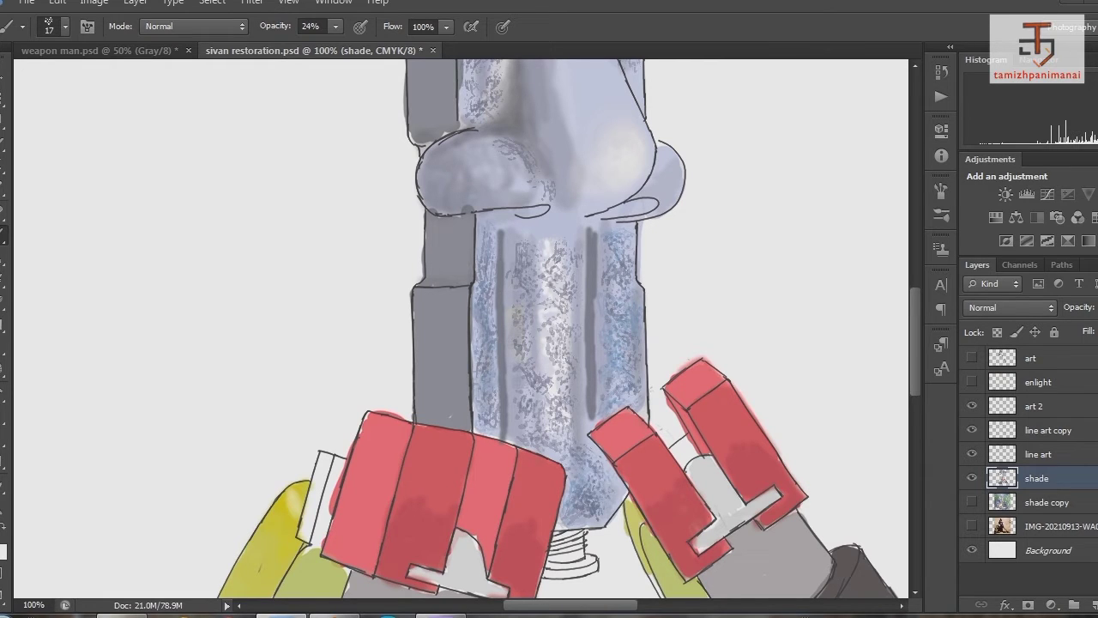
Step: Choose a near-white foreground color, set the brush opacity to 66%, and add light speckles to both cheeks beside the nose
{"action": "scroll", "coordinate": [463, 326], "scroll_direction": "up", "scroll_amount": 5}
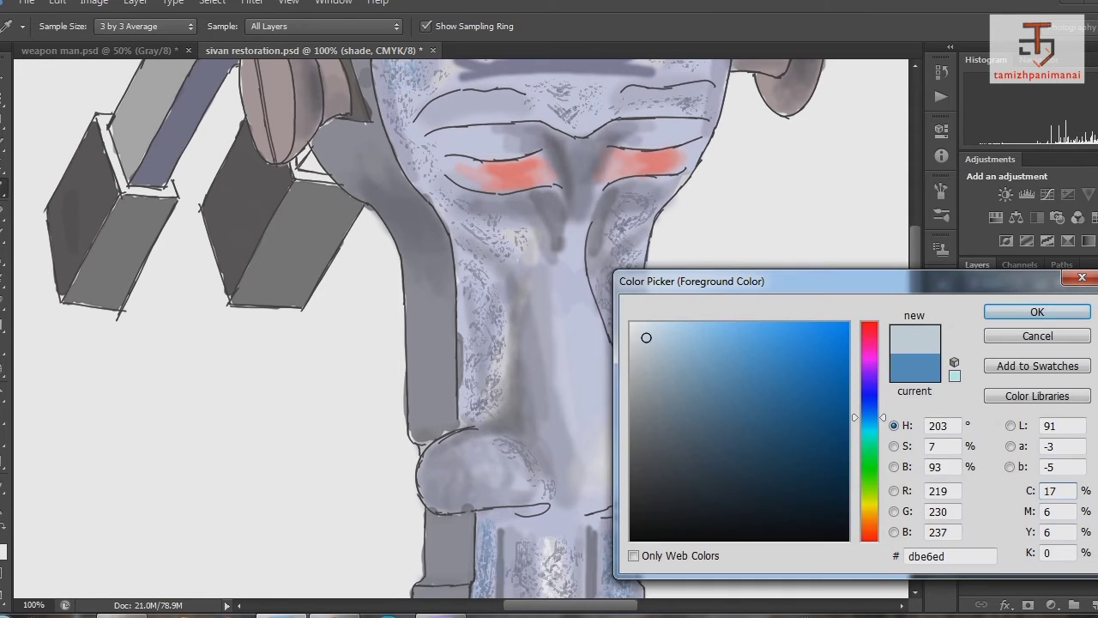
{"action": "key", "text": "Escape"}
{"action": "key", "text": "6"}
{"action": "key", "text": "6"}
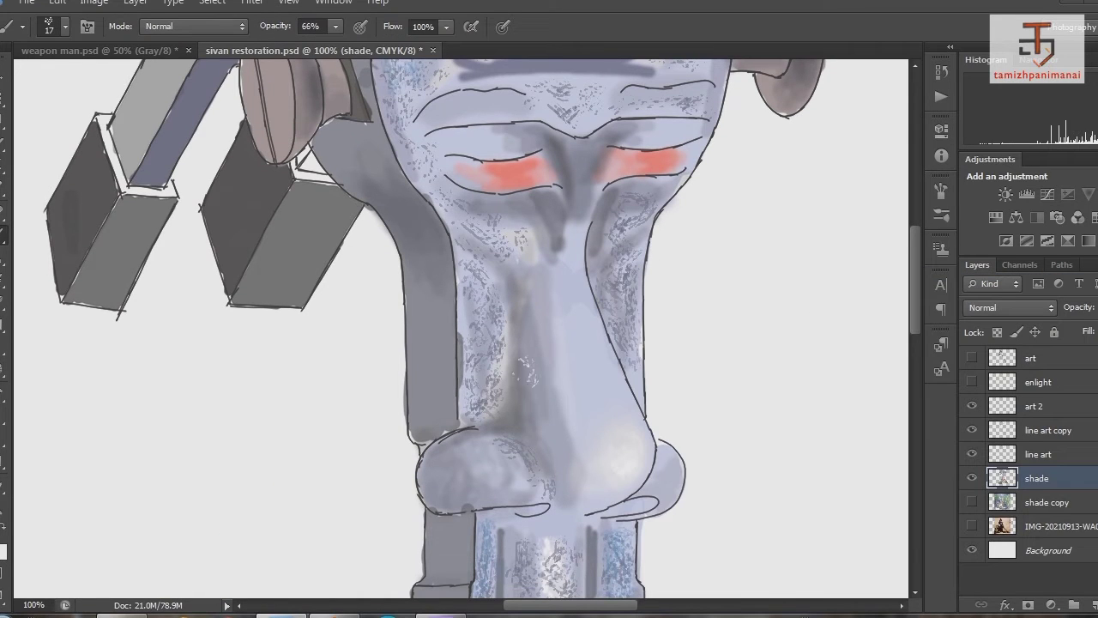
{"action": "left_click_drag", "start_coordinate": [482, 394], "coordinate": [470, 277]}
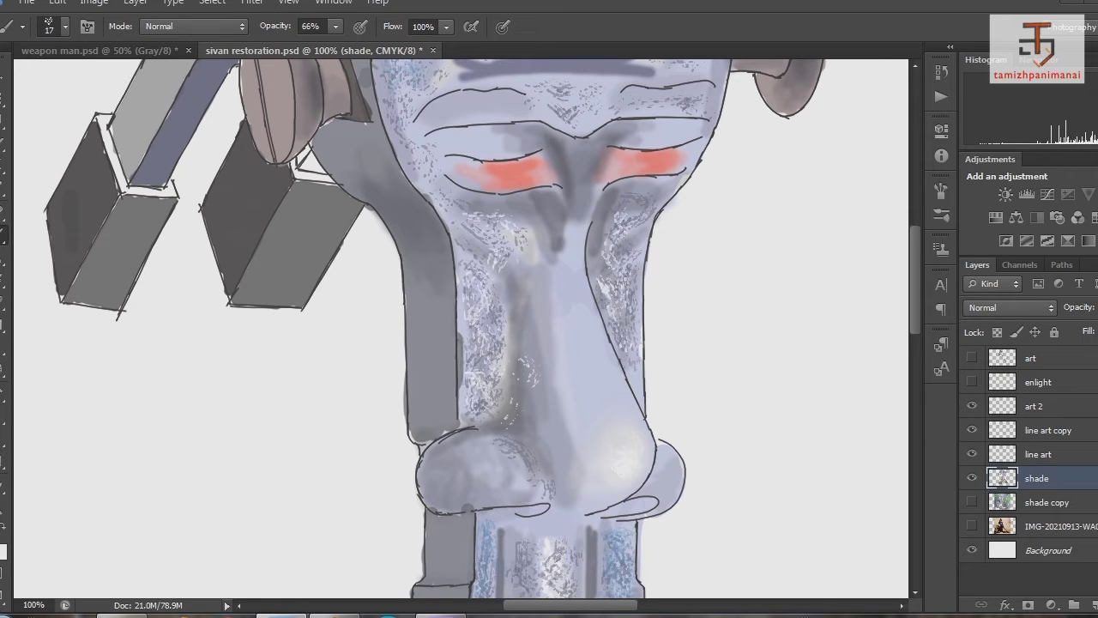
Step: Add near-white speckles over the lower handle's center stripe and blue side strips
{"action": "scroll", "coordinate": [470, 258], "scroll_direction": "down", "scroll_amount": 5}
{"action": "mouse_move", "coordinate": [619, 310]}
{"action": "left_mouse_down"}
{"action": "mouse_move", "coordinate": [626, 352]}
{"action": "mouse_move", "coordinate": [539, 369]}
{"action": "mouse_move", "coordinate": [531, 219]}
{"action": "left_mouse_up"}
{"action": "left_click_drag", "start_coordinate": [488, 343], "coordinate": [483, 300]}
{"action": "left_click_drag", "start_coordinate": [489, 388], "coordinate": [485, 271]}
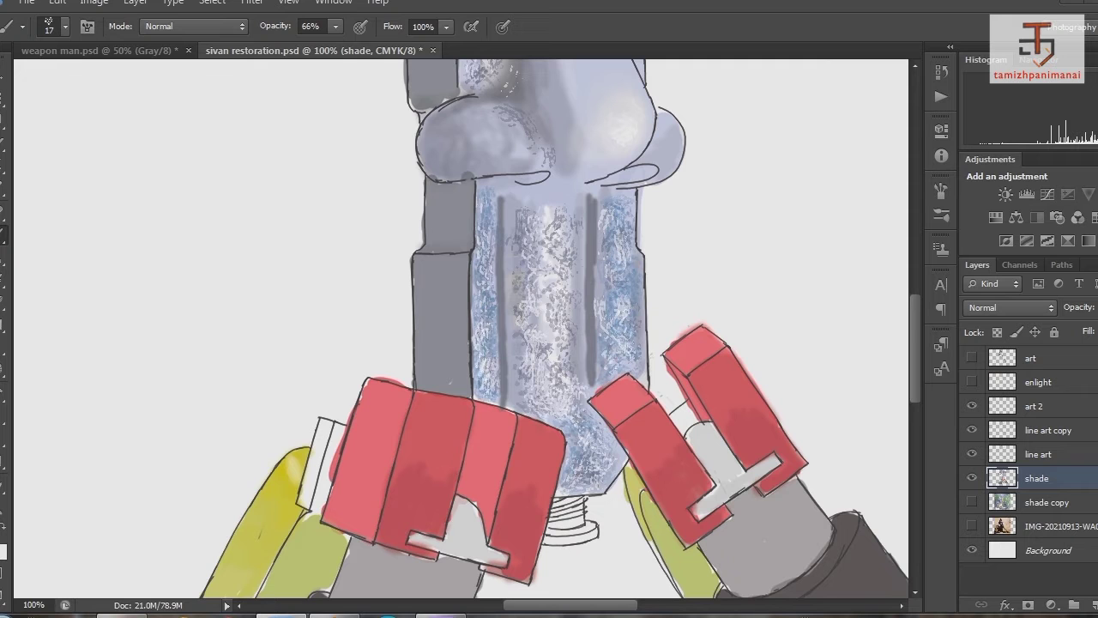
Step: Add near-white speckles to the forehead, the area between the brows and both sides of the head
{"action": "scroll", "coordinate": [480, 343], "scroll_direction": "up", "scroll_amount": 7}
{"action": "scroll", "coordinate": [480, 326], "scroll_direction": "up", "scroll_amount": 2}
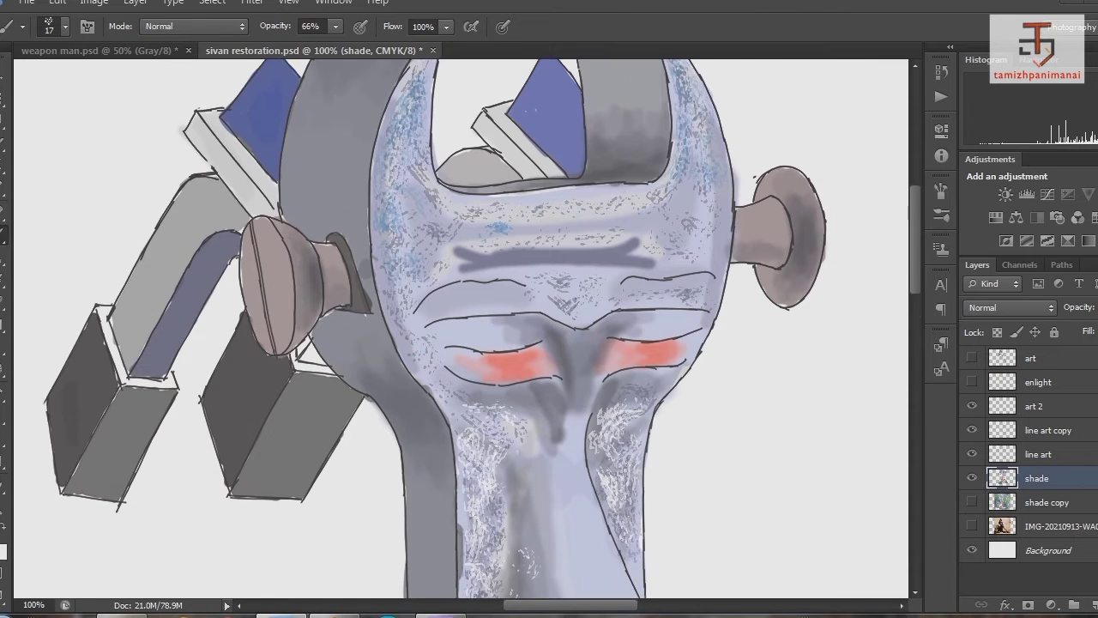
{"action": "left_click_drag", "start_coordinate": [558, 308], "coordinate": [712, 257]}
{"action": "mouse_move", "coordinate": [421, 296]}
{"action": "left_mouse_down"}
{"action": "mouse_move", "coordinate": [390, 283]}
{"action": "mouse_move", "coordinate": [429, 266]}
{"action": "mouse_move", "coordinate": [399, 326]}
{"action": "left_mouse_up"}
{"action": "mouse_move", "coordinate": [669, 247]}
{"action": "left_mouse_down"}
{"action": "mouse_move", "coordinate": [712, 278]}
{"action": "mouse_move", "coordinate": [712, 223]}
{"action": "left_mouse_up"}
Step: Hide the line art layer, switch to the soft round 42 px brush, and darken the top of the left gray jaw
{"action": "scroll", "coordinate": [480, 343], "scroll_direction": "down", "scroll_amount": 2}
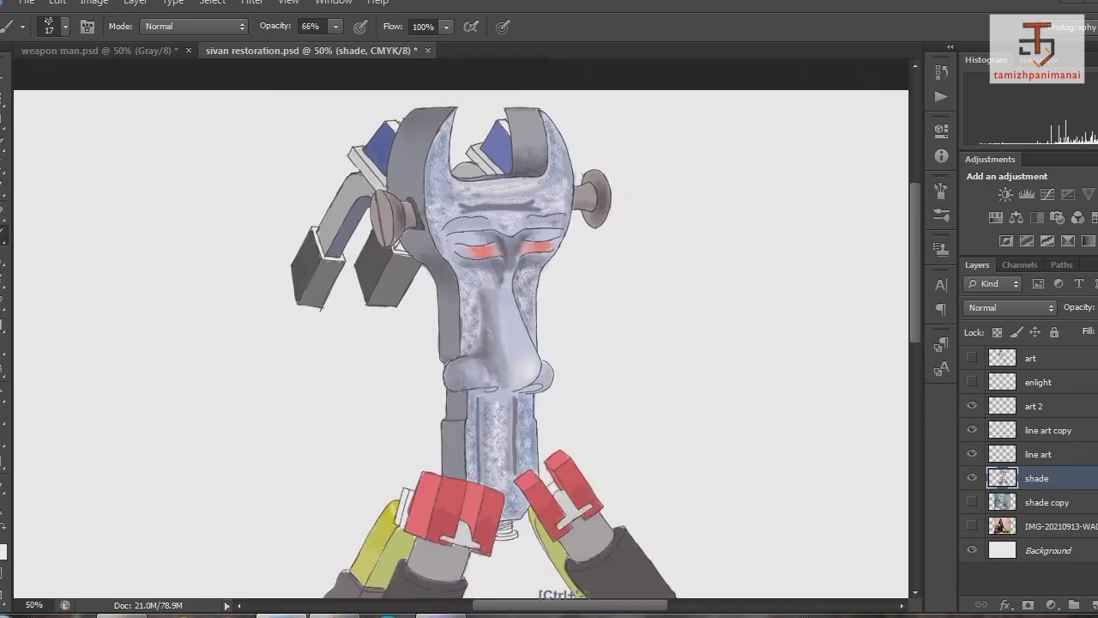
{"action": "scroll", "coordinate": [463, 429], "scroll_direction": "up", "scroll_amount": 1}
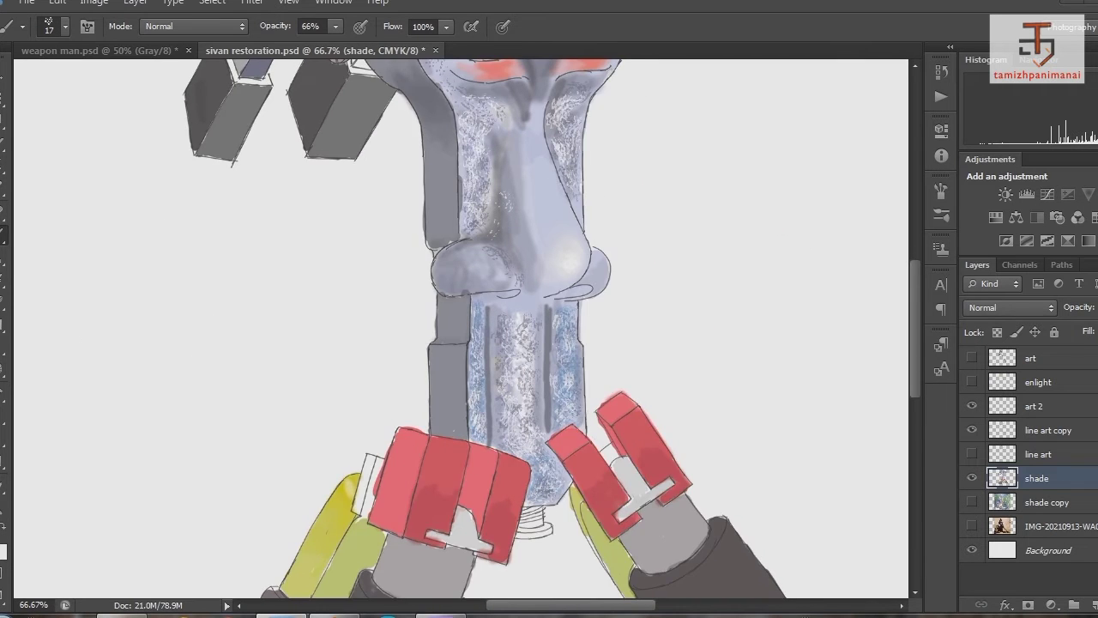
{"action": "scroll", "coordinate": [463, 343], "scroll_direction": "up", "scroll_amount": 5}
{"action": "scroll", "coordinate": [455, 165], "scroll_direction": "up", "scroll_amount": 1}
{"action": "right_click", "coordinate": [644, 367]}
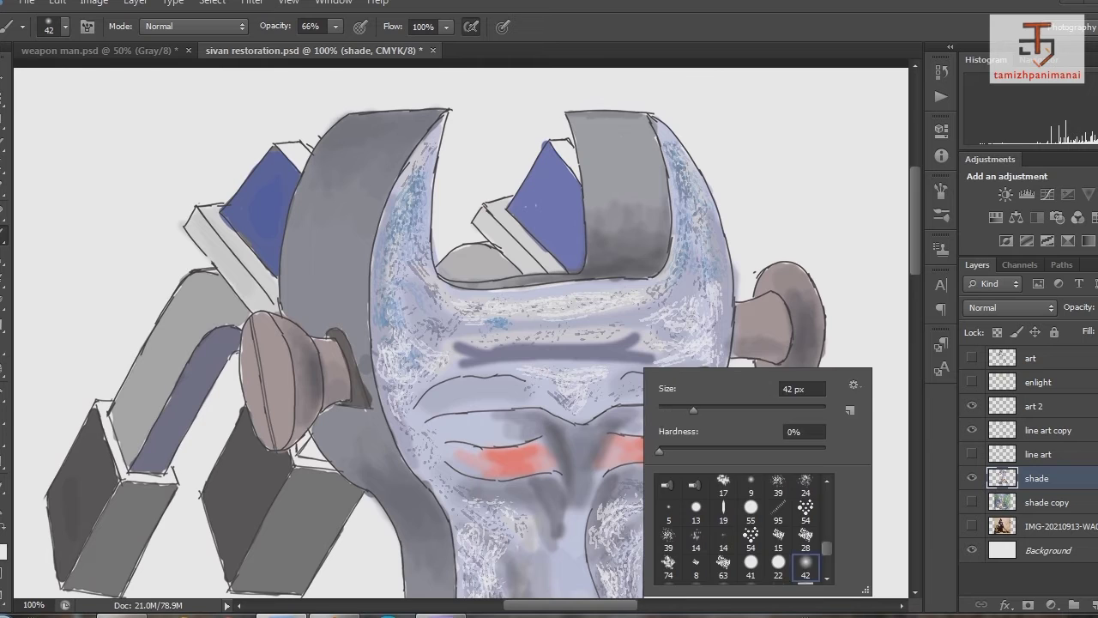
{"action": "key", "text": "Return"}
{"action": "key", "text": "Return"}
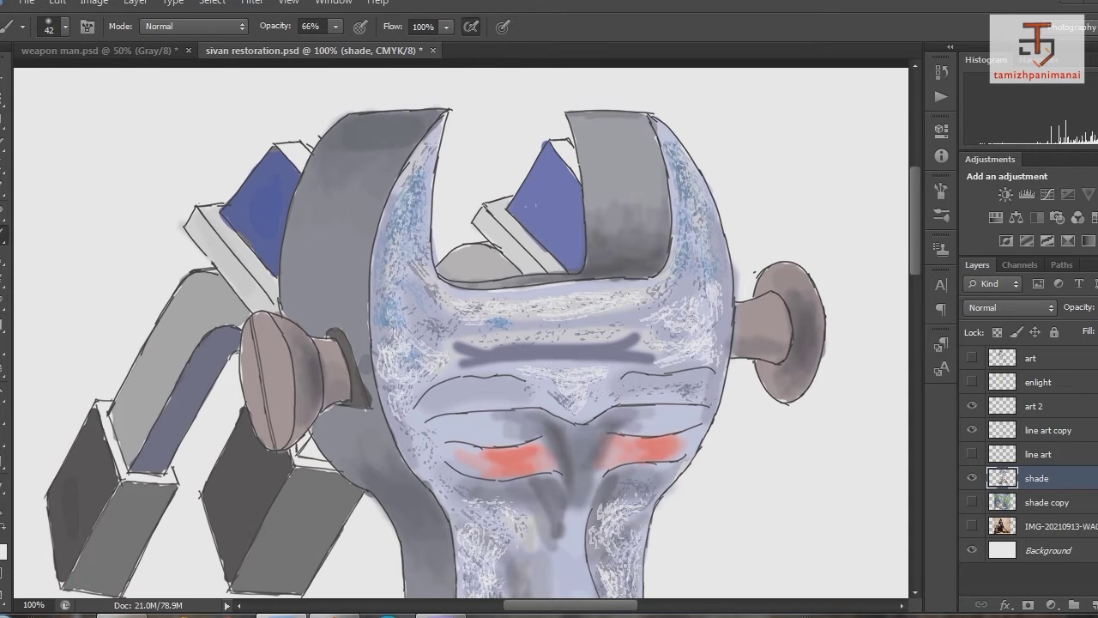
Step: Set the brush size to 19 px, choose a dark gray, and shade the bottom and top of the right gray jaw
{"action": "right_click", "coordinate": [620, 216]}
{"action": "type", "text": "19"}
{"action": "key", "text": "Return"}
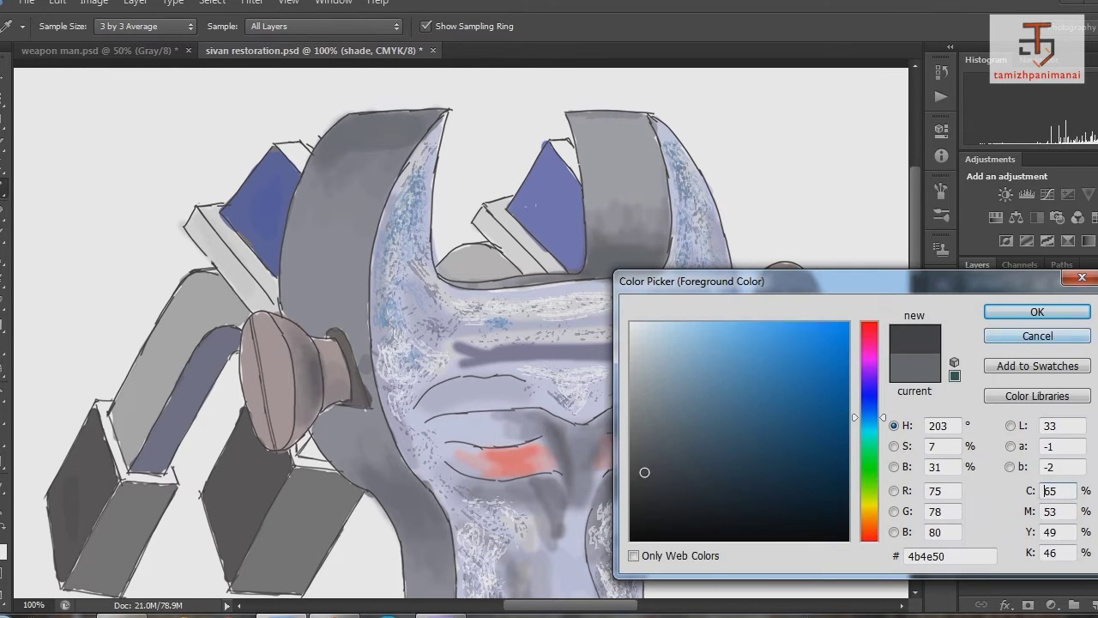
{"action": "left_click", "coordinate": [644, 478]}
{"action": "key", "text": "Return"}
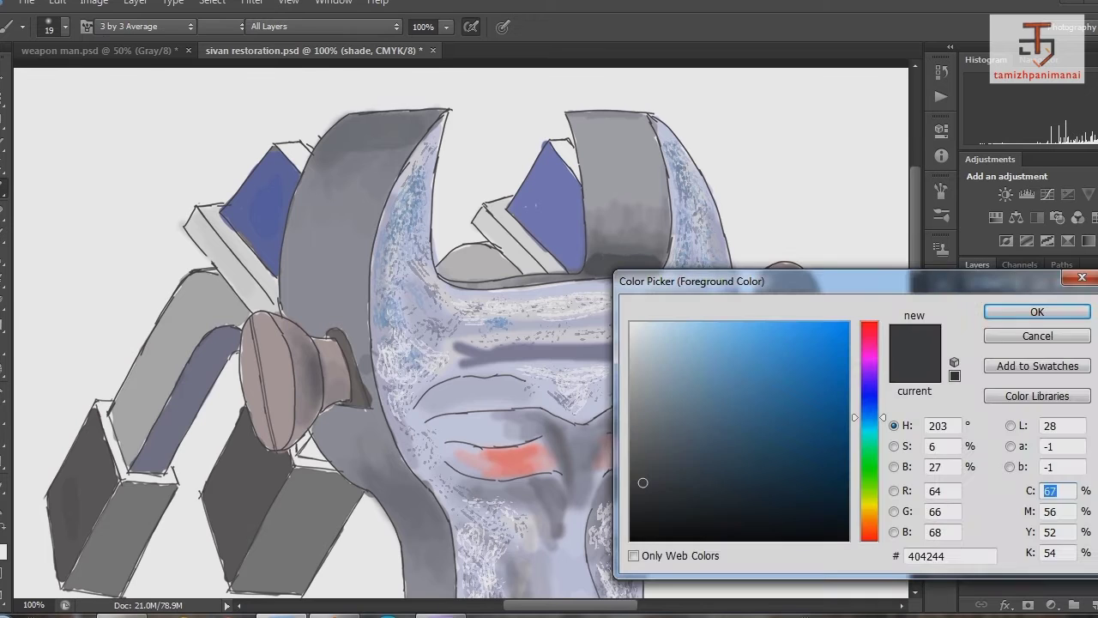
{"action": "left_click", "coordinate": [642, 461]}
{"action": "key", "text": "Return"}
{"action": "left_click_drag", "start_coordinate": [667, 257], "coordinate": [590, 210]}
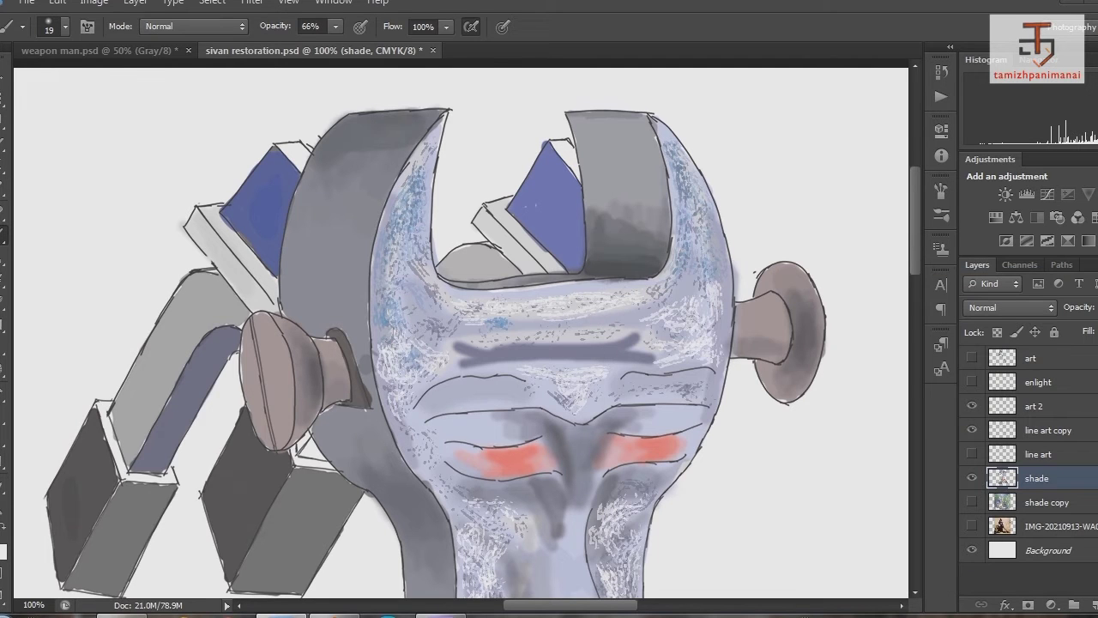
{"action": "mouse_move", "coordinate": [573, 117]}
{"action": "left_mouse_down"}
{"action": "mouse_move", "coordinate": [643, 138]}
{"action": "mouse_move", "coordinate": [570, 120]}
{"action": "mouse_move", "coordinate": [645, 120]}
{"action": "mouse_move", "coordinate": [579, 133]}
{"action": "left_mouse_up"}
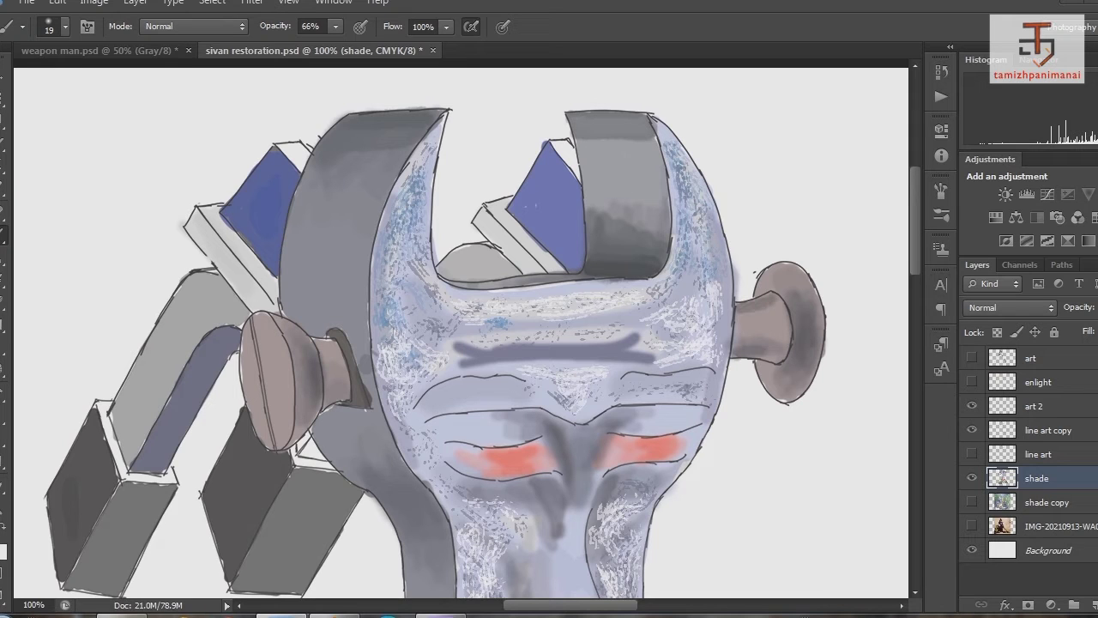
Step: Shade the screws on both sides of the head with dark gray and reduce the brush size to 7 px
{"action": "mouse_move", "coordinate": [815, 317]}
{"action": "left_mouse_down"}
{"action": "mouse_move", "coordinate": [822, 368]}
{"action": "mouse_move", "coordinate": [776, 386]}
{"action": "left_mouse_up"}
{"action": "right_click", "coordinate": [259, 334]}
{"action": "type", "text": "7"}
{"action": "key", "text": "Return"}
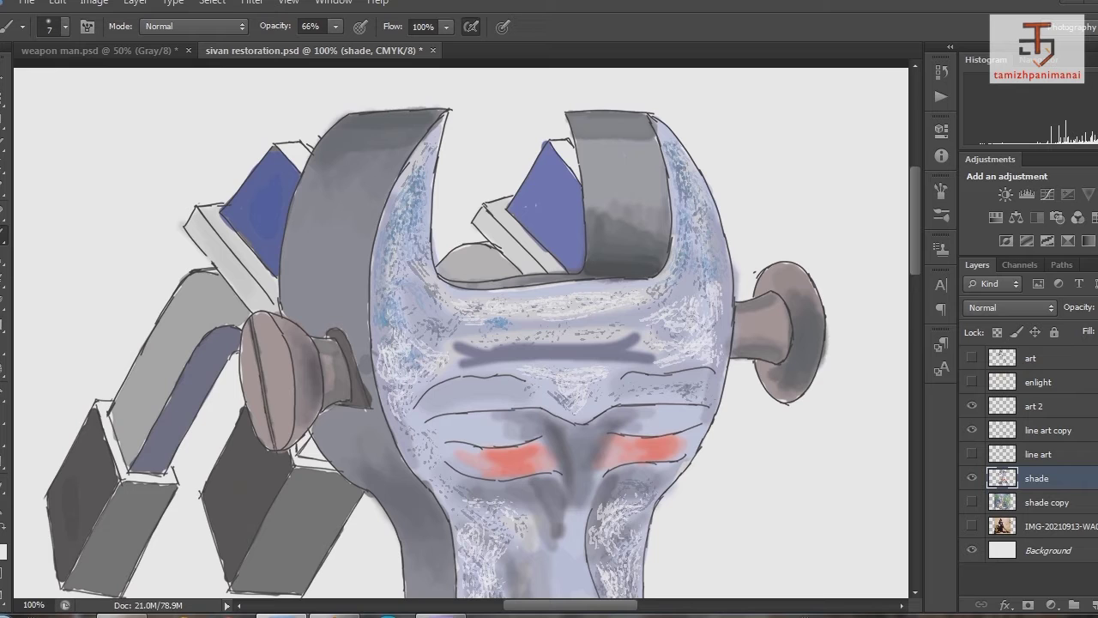
Step: Choose a new foreground color and paint the shaded side of the blue block between the jaws
{"action": "left_click", "coordinate": [4, 550]}
{"action": "left_click", "coordinate": [1037, 311]}
{"action": "left_click_drag", "start_coordinate": [533, 221], "coordinate": [570, 267]}
{"action": "left_click_drag", "start_coordinate": [539, 195], "coordinate": [563, 249]}
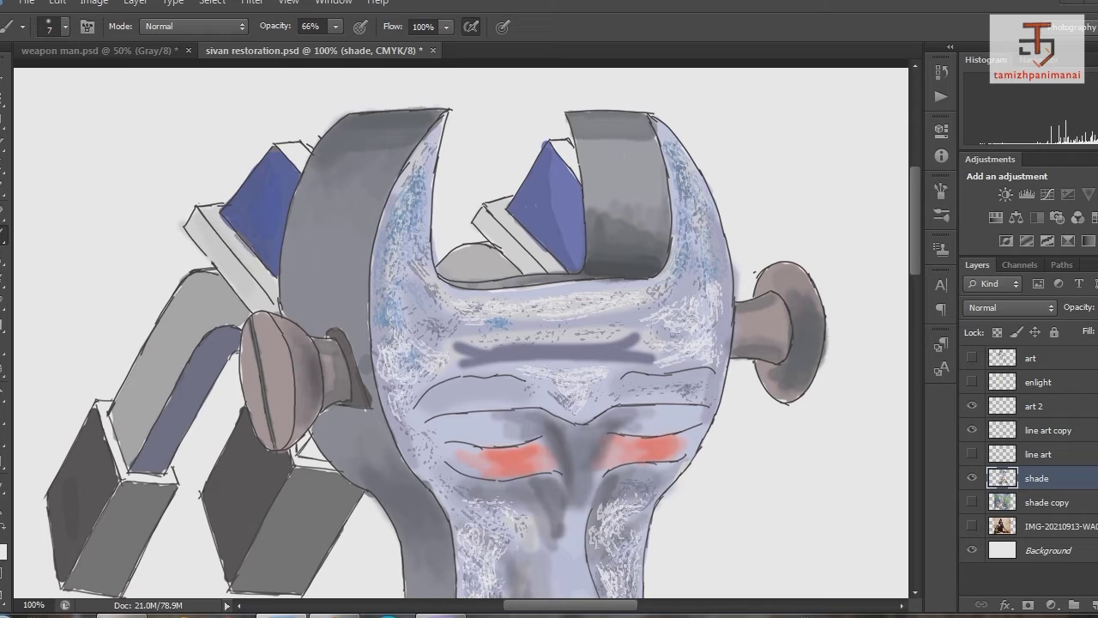
Step: Pick a foreground color, set the brush size to 13 px, and darken the gray neck edge and the folds under both eyes
{"action": "scroll", "coordinate": [461, 329], "scroll_direction": "down", "scroll_amount": 3}
{"action": "left_click", "coordinate": [4, 550]}
{"action": "left_click", "coordinate": [1016, 312]}
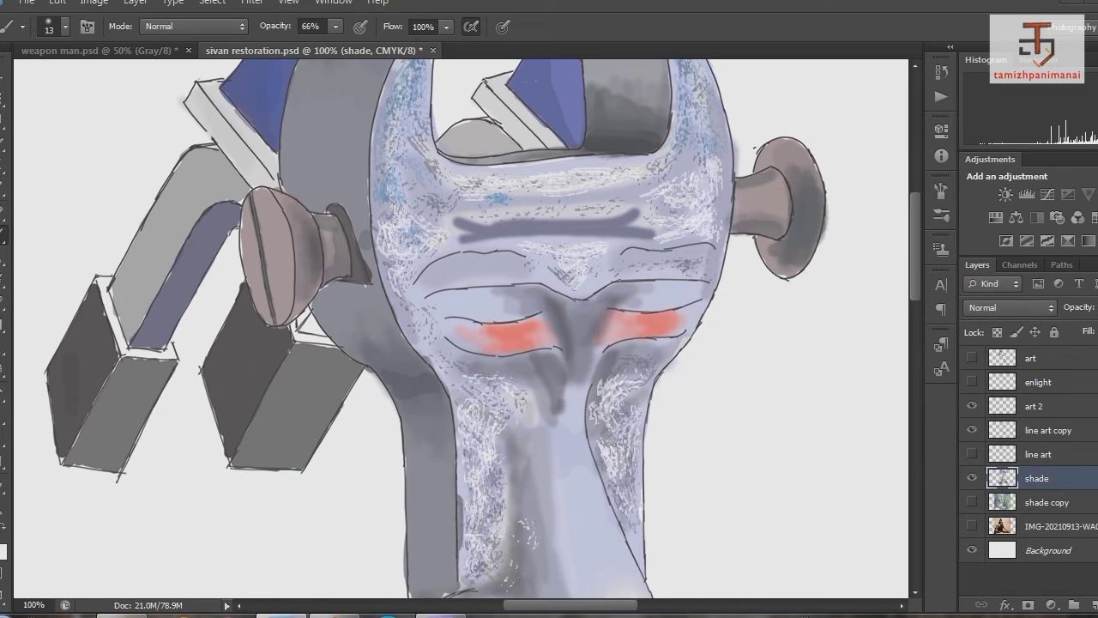
{"action": "mouse_move", "coordinate": [390, 388]}
{"action": "left_mouse_down"}
{"action": "mouse_move", "coordinate": [446, 418]}
{"action": "mouse_move", "coordinate": [360, 352]}
{"action": "left_mouse_up"}
{"action": "left_click_drag", "start_coordinate": [611, 369], "coordinate": [590, 420]}
{"action": "mouse_move", "coordinate": [502, 365]}
{"action": "left_mouse_down"}
{"action": "mouse_move", "coordinate": [553, 399]}
{"action": "mouse_move", "coordinate": [559, 386]}
{"action": "left_mouse_up"}
Step: Darken the furrows between the brows, the inner brow ends and the forehead crease
{"action": "left_click_drag", "start_coordinate": [556, 308], "coordinate": [553, 343]}
{"action": "left_click_drag", "start_coordinate": [518, 296], "coordinate": [549, 302]}
{"action": "left_click_drag", "start_coordinate": [599, 292], "coordinate": [622, 309]}
{"action": "left_click_drag", "start_coordinate": [462, 229], "coordinate": [628, 221]}
Step: Lower the brush opacity to 31% and paint curved contour shadows down the right and left front jaws
{"action": "left_click_drag", "start_coordinate": [335, 27], "coordinate": [304, 47]}
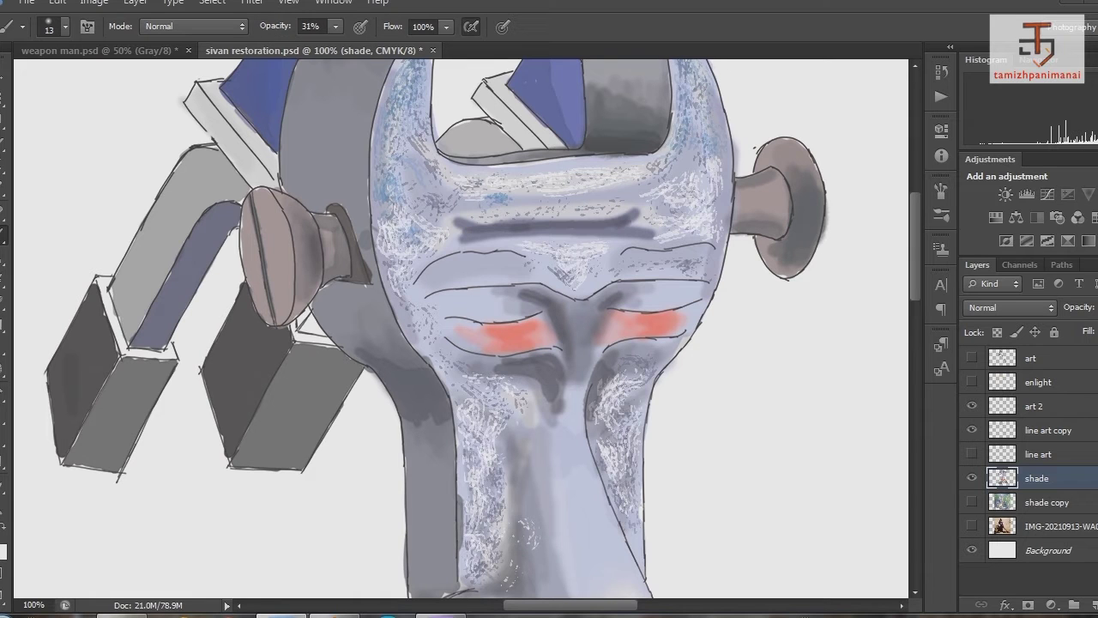
{"action": "left_click_drag", "start_coordinate": [652, 201], "coordinate": [712, 78]}
{"action": "left_click_drag", "start_coordinate": [712, 125], "coordinate": [708, 236]}
{"action": "left_click_drag", "start_coordinate": [630, 206], "coordinate": [699, 137]}
{"action": "scroll", "coordinate": [549, 326], "scroll_direction": "up", "scroll_amount": 4}
{"action": "left_click_drag", "start_coordinate": [454, 240], "coordinate": [408, 373]}
{"action": "left_click_drag", "start_coordinate": [421, 232], "coordinate": [399, 425]}
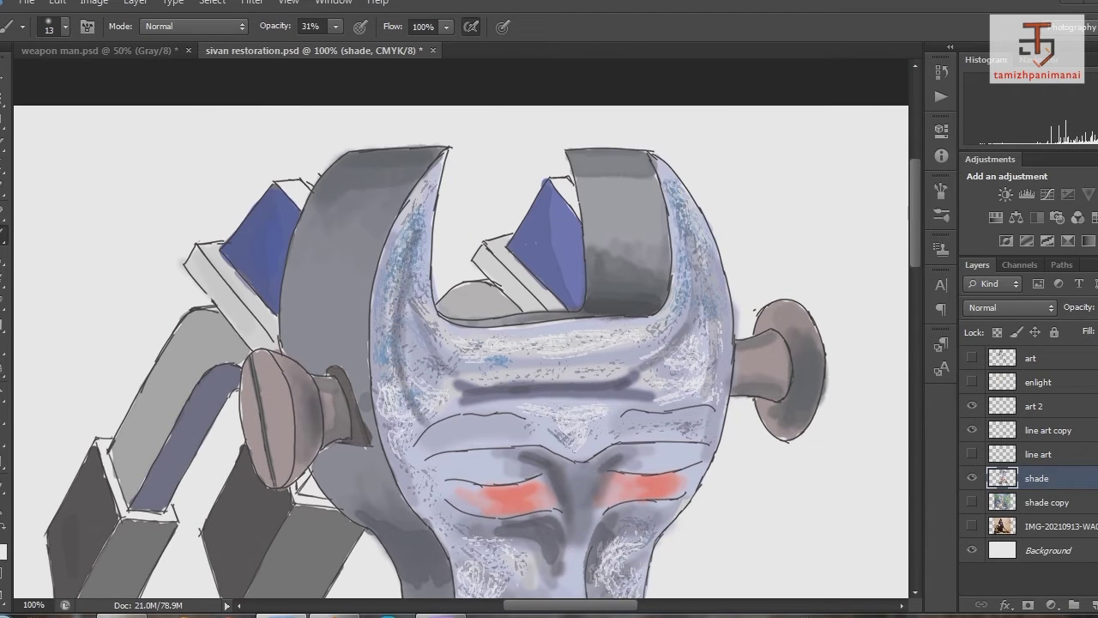
Step: Deepen the contour shadows on both front jaws and shade across the upper forehead
{"action": "left_click_drag", "start_coordinate": [453, 242], "coordinate": [410, 378]}
{"action": "left_click_drag", "start_coordinate": [678, 328], "coordinate": [634, 382]}
{"action": "left_click_drag", "start_coordinate": [714, 217], "coordinate": [683, 410]}
{"action": "mouse_move", "coordinate": [706, 350]}
{"action": "left_mouse_down"}
{"action": "mouse_move", "coordinate": [661, 408]}
{"action": "mouse_move", "coordinate": [576, 410]}
{"action": "mouse_move", "coordinate": [409, 359]}
{"action": "mouse_move", "coordinate": [480, 402]}
{"action": "mouse_move", "coordinate": [650, 399]}
{"action": "left_mouse_up"}
{"action": "left_click_drag", "start_coordinate": [686, 358], "coordinate": [649, 393]}
{"action": "mouse_move", "coordinate": [459, 331]}
{"action": "left_mouse_down"}
{"action": "mouse_move", "coordinate": [678, 313]}
{"action": "mouse_move", "coordinate": [614, 321]}
{"action": "left_mouse_up"}
Step: Shade both nostril openings, the outer rim of the left nostril and the step in the handle's gray side
{"action": "scroll", "coordinate": [549, 326], "scroll_direction": "down", "scroll_amount": 10}
{"action": "left_click_drag", "start_coordinate": [477, 352], "coordinate": [652, 339]}
{"action": "mouse_move", "coordinate": [558, 343]}
{"action": "left_mouse_down"}
{"action": "mouse_move", "coordinate": [532, 300]}
{"action": "mouse_move", "coordinate": [429, 296]}
{"action": "left_mouse_up"}
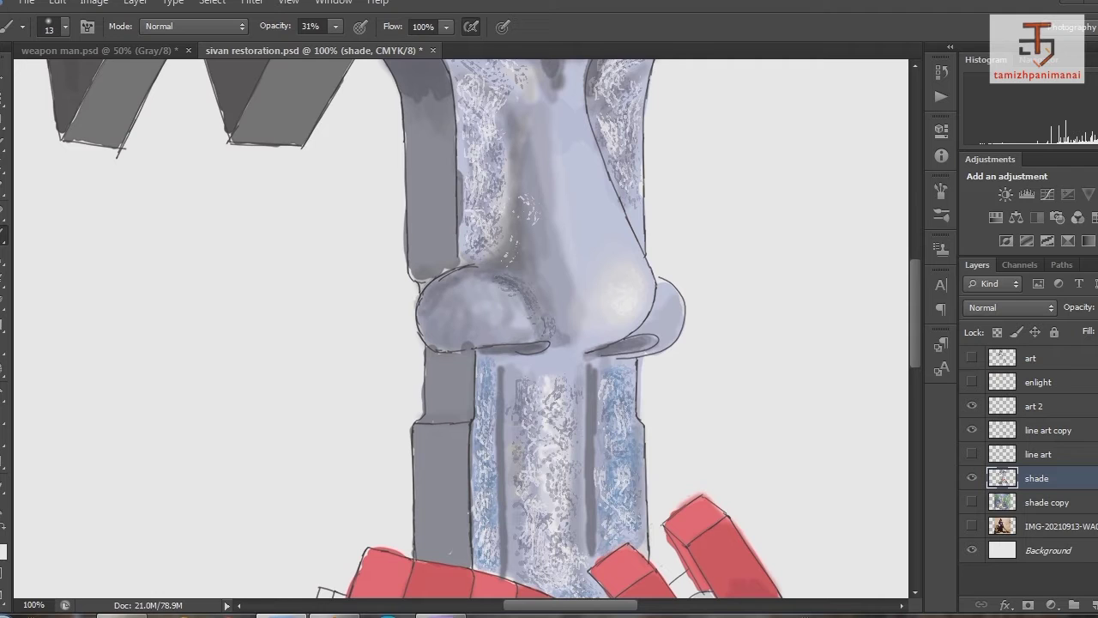
{"action": "left_click_drag", "start_coordinate": [420, 343], "coordinate": [477, 271]}
{"action": "left_click_drag", "start_coordinate": [424, 420], "coordinate": [467, 414]}
{"action": "scroll", "coordinate": [549, 326], "scroll_direction": "up", "scroll_amount": 3}
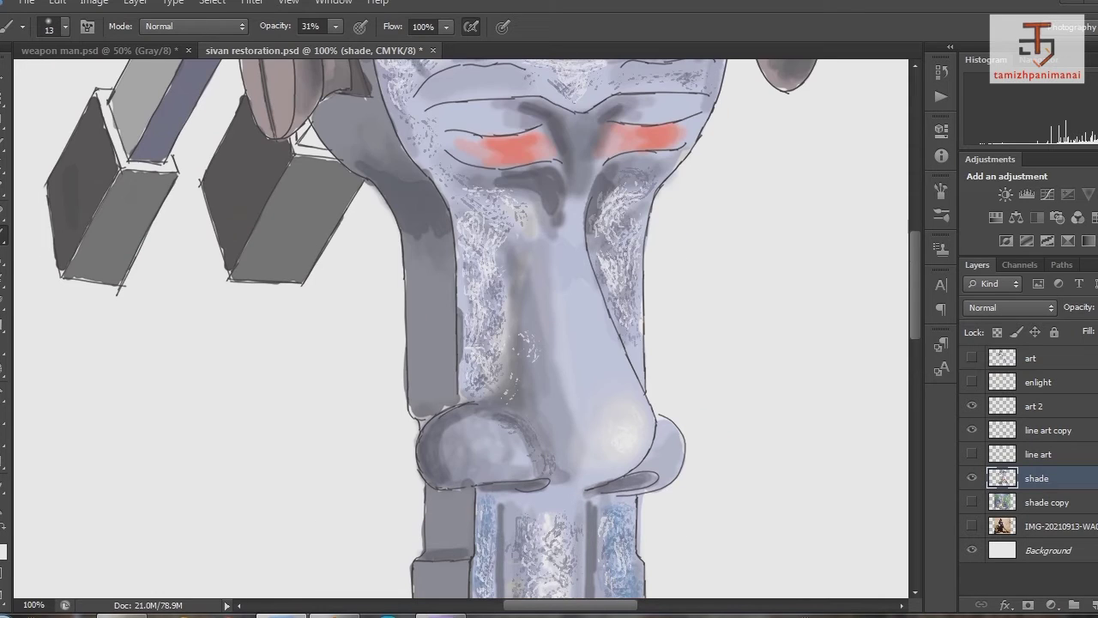
Step: Shade the handle's gray side, the corners of both eyes and the inner brow creases running down the nose bridge
{"action": "mouse_move", "coordinate": [406, 237]}
{"action": "left_mouse_down"}
{"action": "mouse_move", "coordinate": [421, 285]}
{"action": "mouse_move", "coordinate": [452, 300]}
{"action": "left_mouse_up"}
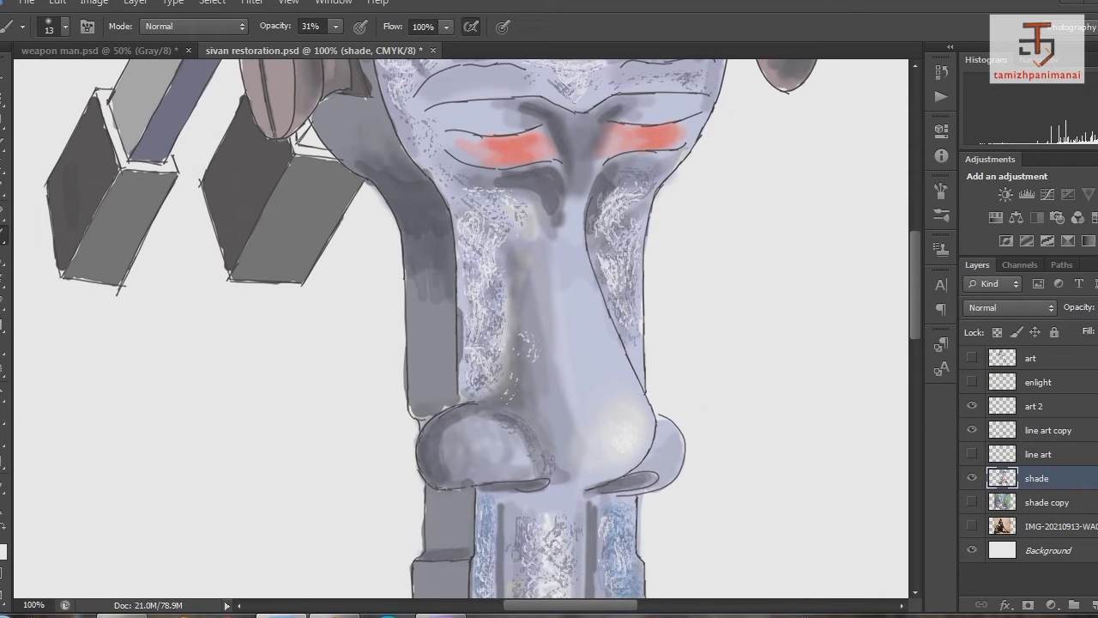
{"action": "left_click_drag", "start_coordinate": [685, 155], "coordinate": [620, 169]}
{"action": "mouse_move", "coordinate": [436, 142]}
{"action": "left_mouse_down"}
{"action": "mouse_move", "coordinate": [477, 160]}
{"action": "mouse_move", "coordinate": [495, 142]}
{"action": "left_mouse_up"}
{"action": "left_click_drag", "start_coordinate": [541, 129], "coordinate": [556, 156]}
{"action": "left_click_drag", "start_coordinate": [614, 136], "coordinate": [587, 175]}
{"action": "mouse_move", "coordinate": [539, 153]}
{"action": "left_mouse_down"}
{"action": "mouse_move", "coordinate": [556, 165]}
{"action": "mouse_move", "coordinate": [554, 273]}
{"action": "left_mouse_up"}
{"action": "left_click_drag", "start_coordinate": [592, 177], "coordinate": [568, 257]}
{"action": "left_click_drag", "start_coordinate": [678, 152], "coordinate": [633, 167]}
{"action": "left_click_drag", "start_coordinate": [698, 118], "coordinate": [667, 151]}
Step: Pick a shading color and darken the heads of the two brown screws on either side of the head
{"action": "scroll", "coordinate": [464, 326], "scroll_direction": "up", "scroll_amount": 7}
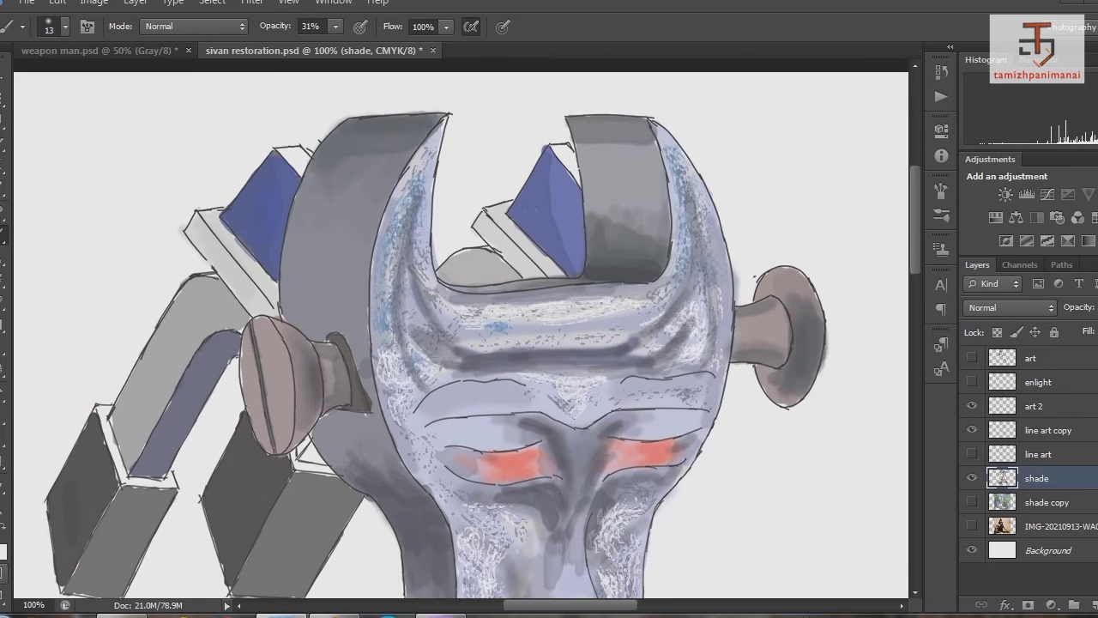
{"action": "left_click", "coordinate": [3, 553]}
{"action": "key", "text": "Return"}
{"action": "mouse_move", "coordinate": [772, 283]}
{"action": "left_mouse_down"}
{"action": "mouse_move", "coordinate": [781, 378]}
{"action": "mouse_move", "coordinate": [815, 351]}
{"action": "mouse_move", "coordinate": [763, 408]}
{"action": "left_mouse_up"}
{"action": "left_click_drag", "start_coordinate": [292, 322], "coordinate": [297, 446]}
Step: Paint dark bands across the ribbed faces of both hanging blocks and dark inset outlines on their side faces with a 9 px brush
{"action": "scroll", "coordinate": [463, 326], "scroll_direction": "down", "scroll_amount": 5}
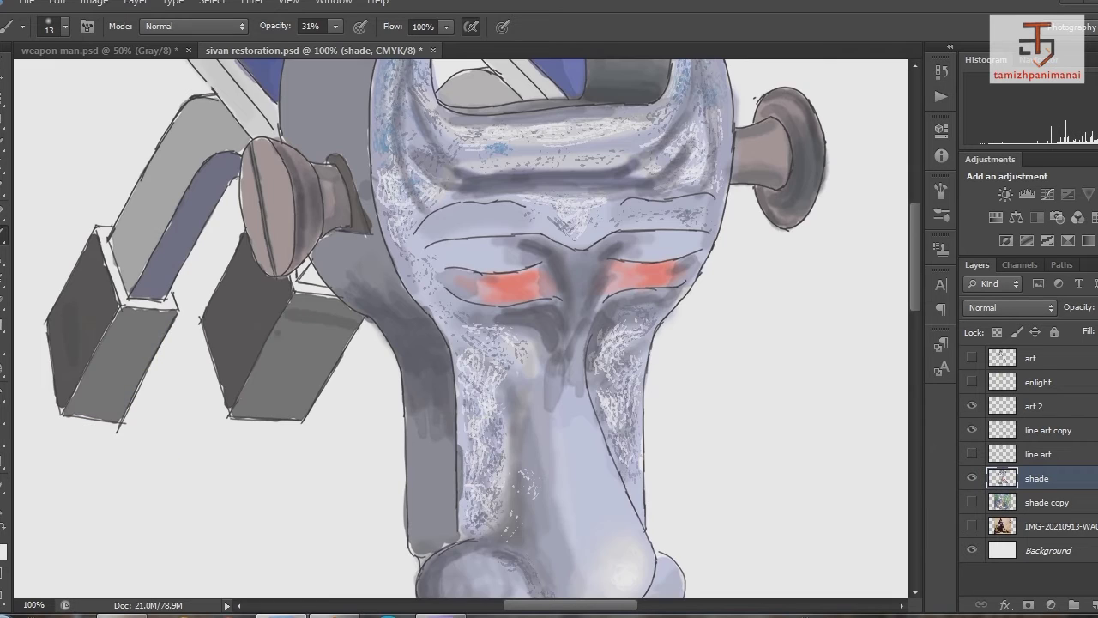
{"action": "mouse_move", "coordinate": [341, 336]}
{"action": "left_mouse_down"}
{"action": "mouse_move", "coordinate": [281, 350]}
{"action": "mouse_move", "coordinate": [259, 377]}
{"action": "left_mouse_up"}
{"action": "left_click_drag", "start_coordinate": [299, 391], "coordinate": [246, 402]}
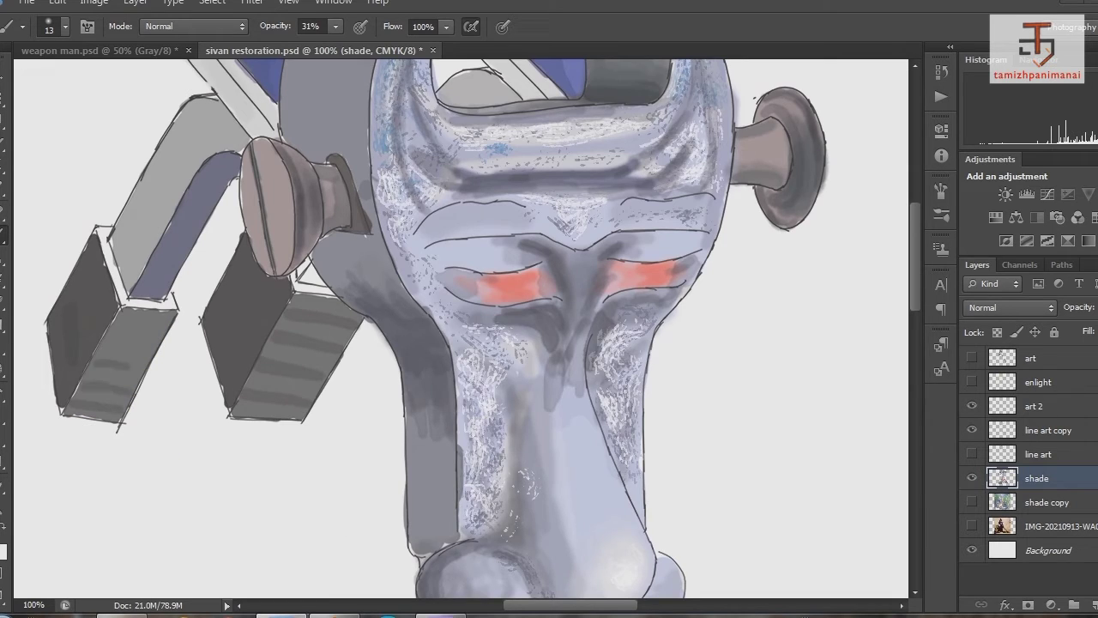
{"action": "key", "text": "Return"}
{"action": "key", "text": "bracketleft"}
{"action": "key", "text": "bracketleft"}
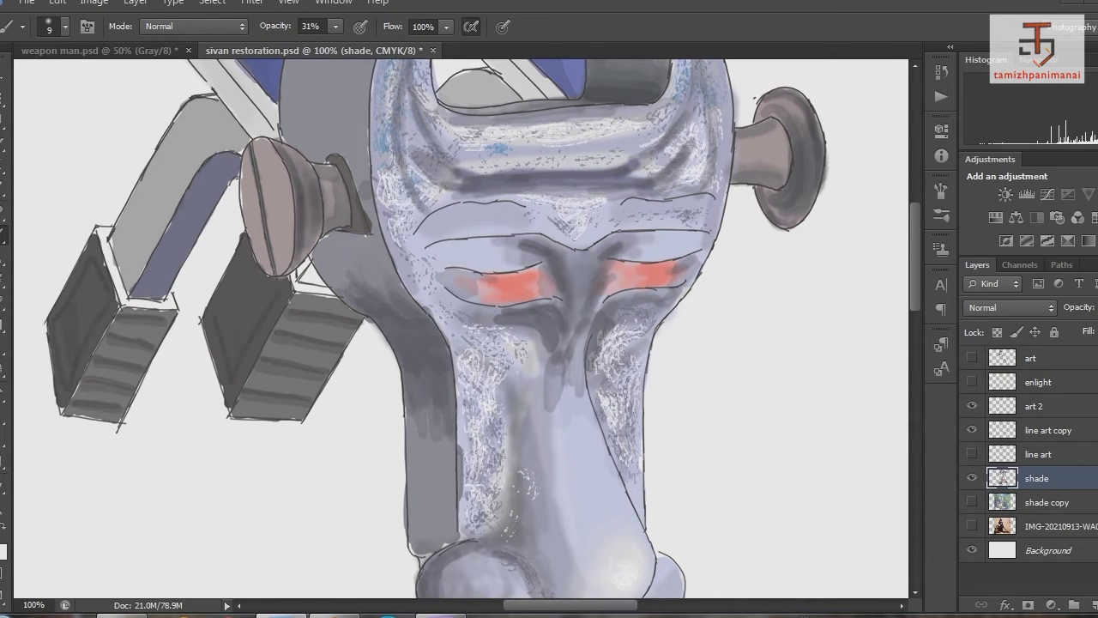
Step: Tone the bent arm's gray side and, at 44% brush opacity, paint light lettering-like marks on the blocks' dark side faces
{"action": "scroll", "coordinate": [481, 326], "scroll_direction": "up", "scroll_amount": 2}
{"action": "left_click", "coordinate": [4, 551]}
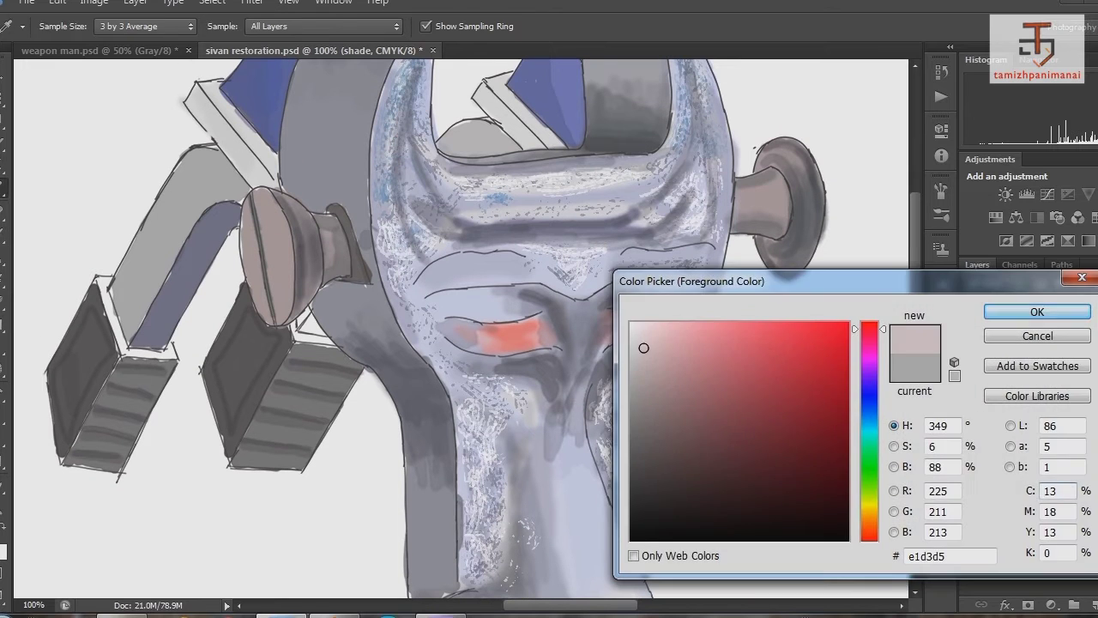
{"action": "key", "text": "Return"}
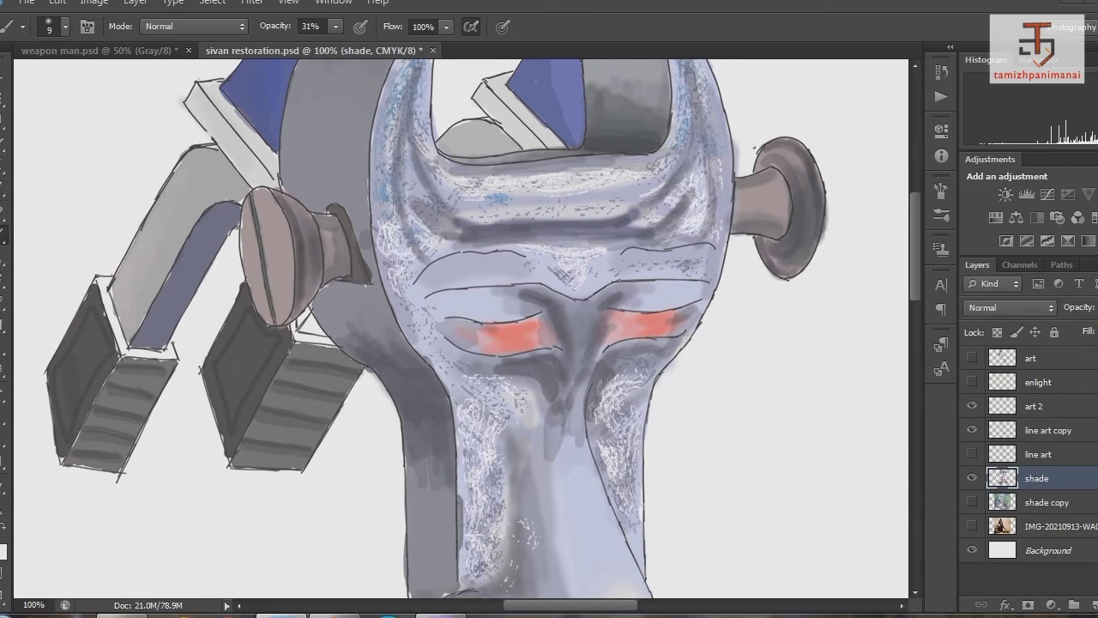
{"action": "left_click", "coordinate": [5, 550]}
{"action": "key", "text": "Return"}
{"action": "key", "text": "4"}
{"action": "key", "text": "4"}
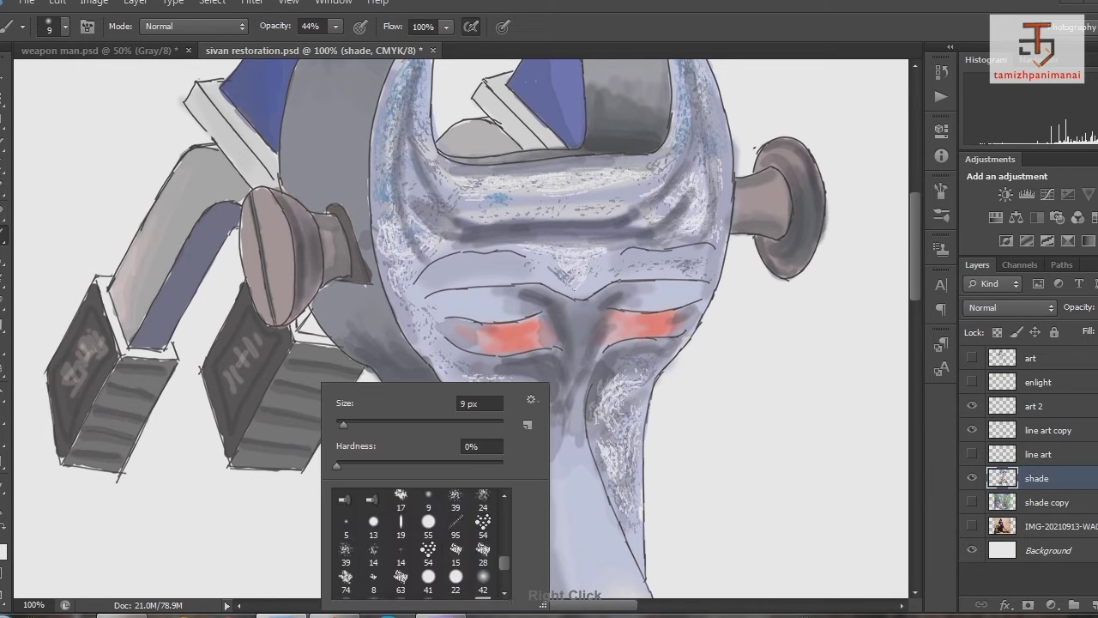
Step: Switch to a 13 px brush and paint light stripes between the dark bands on both hanging blocks
{"action": "right_click", "coordinate": [323, 405]}
{"action": "scroll", "coordinate": [421, 541], "scroll_direction": "up", "scroll_amount": 10}
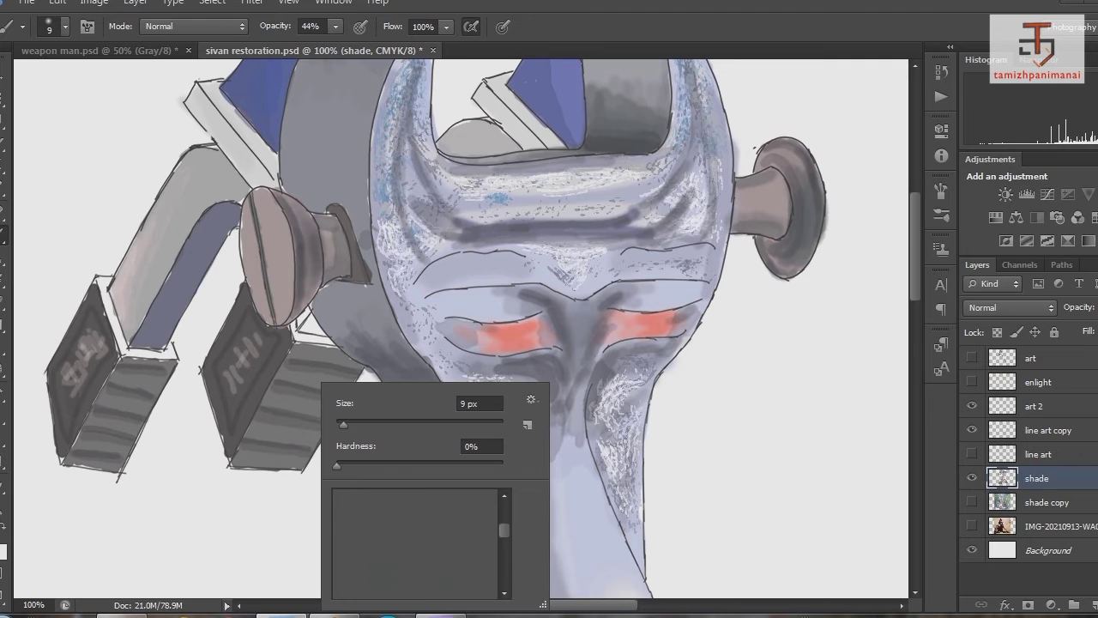
{"action": "left_click", "coordinate": [428, 528]}
{"action": "type", "text": "13"}
{"action": "key", "text": "Return"}
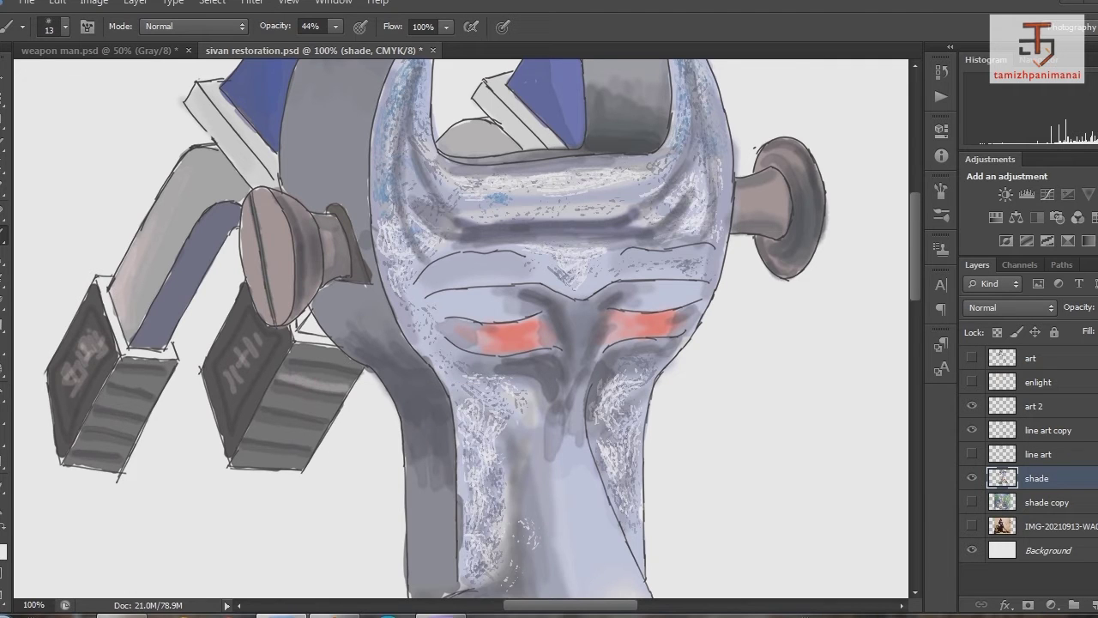
{"action": "left_click_drag", "start_coordinate": [248, 445], "coordinate": [314, 431]}
{"action": "left_click_drag", "start_coordinate": [235, 467], "coordinate": [297, 455]}
{"action": "mouse_move", "coordinate": [74, 463]}
{"action": "left_mouse_down"}
{"action": "mouse_move", "coordinate": [112, 443]}
{"action": "mouse_move", "coordinate": [159, 379]}
{"action": "left_mouse_up"}
Step: Lighten the upper part of the bent arm's purple inner side with picked light tones
{"action": "left_click_drag", "start_coordinate": [202, 230], "coordinate": [234, 204]}
{"action": "left_click_drag", "start_coordinate": [197, 254], "coordinate": [229, 226]}
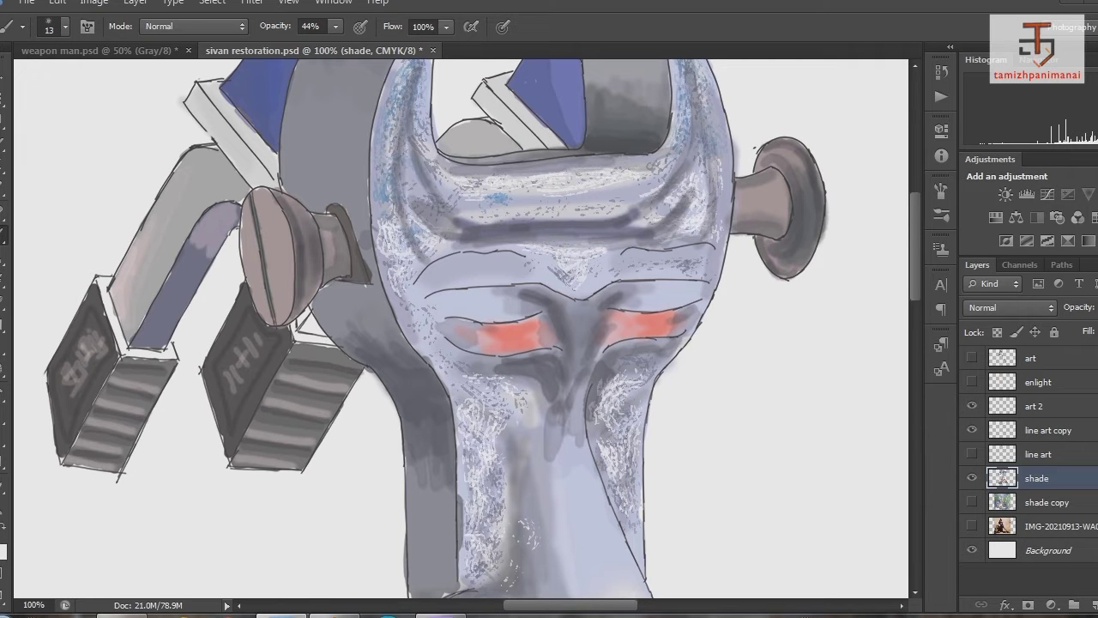
{"action": "left_click", "coordinate": [3, 551]}
{"action": "left_click", "coordinate": [1017, 312]}
{"action": "mouse_move", "coordinate": [195, 264]}
{"action": "left_mouse_down"}
{"action": "mouse_move", "coordinate": [214, 246]}
{"action": "mouse_move", "coordinate": [199, 263]}
{"action": "left_mouse_up"}
{"action": "left_click", "coordinate": [3, 551]}
{"action": "left_click", "coordinate": [1069, 314]}
Step: Pick a dark color and a soft round 29 px brush and darken both long edges of the left hand's dark sleeve
{"action": "key", "text": "ctrl+minus"}
{"action": "key", "text": "ctrl+plus"}
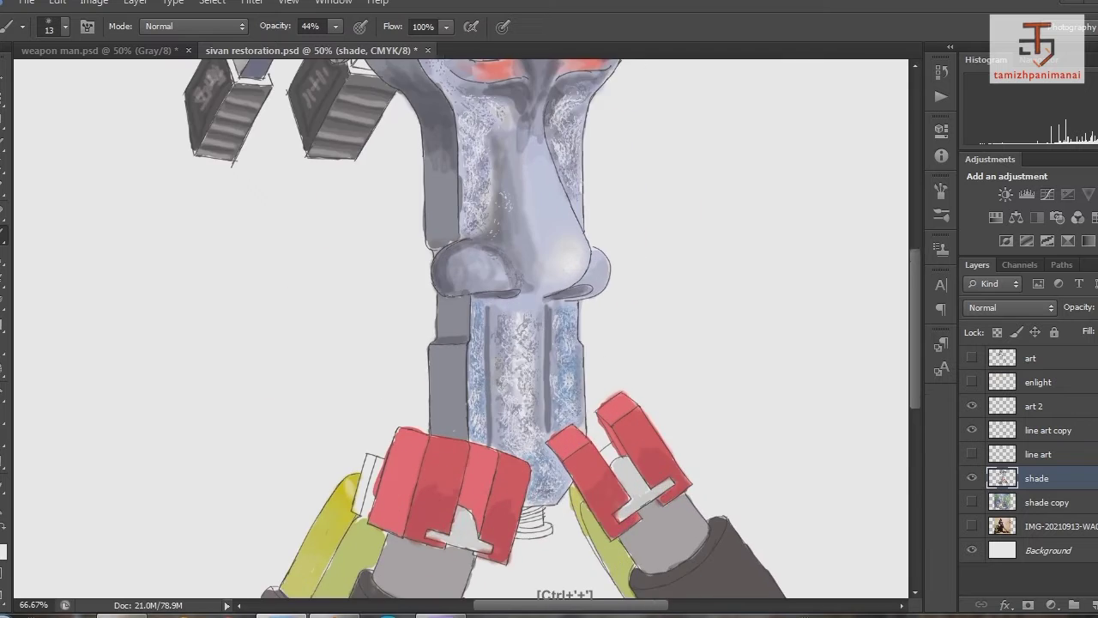
{"action": "scroll", "coordinate": [463, 343], "scroll_direction": "down", "scroll_amount": 5}
{"action": "left_click", "coordinate": [4, 550]}
{"action": "left_click", "coordinate": [1035, 312]}
{"action": "right_click", "coordinate": [442, 388]}
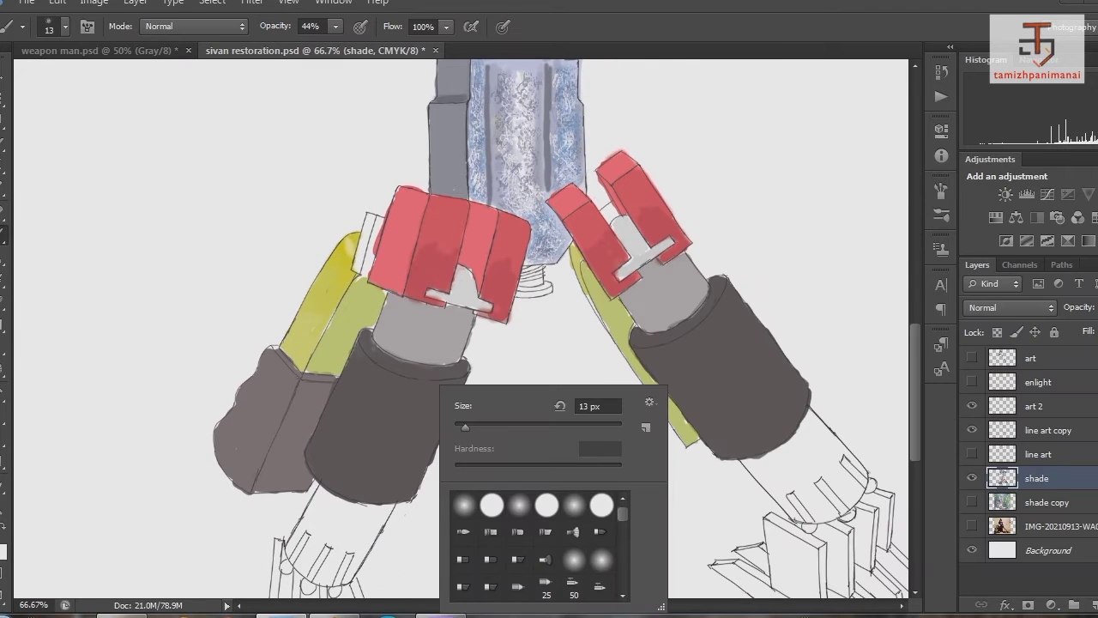
{"action": "left_click", "coordinate": [463, 504]}
{"action": "key", "text": "Return"}
{"action": "left_click_drag", "start_coordinate": [354, 350], "coordinate": [352, 411]}
{"action": "left_click_drag", "start_coordinate": [338, 411], "coordinate": [319, 474]}
{"action": "left_click_drag", "start_coordinate": [447, 388], "coordinate": [420, 448]}
{"action": "left_click_drag", "start_coordinate": [422, 455], "coordinate": [404, 503]}
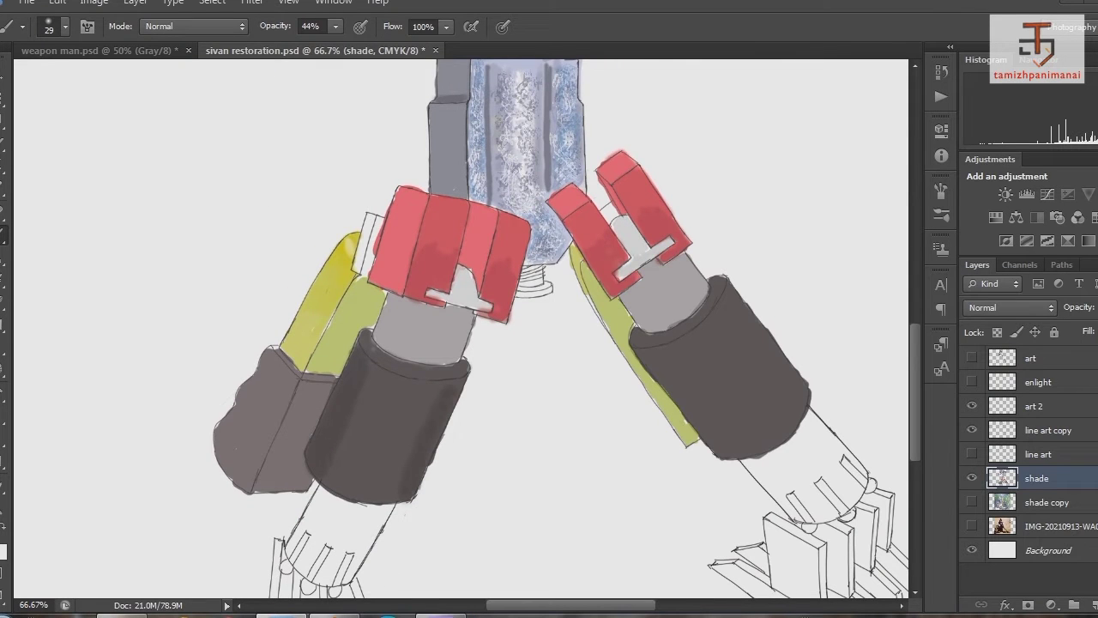
Step: Darken the edges of the right hand's dark sleeve and save the document
{"action": "mouse_move", "coordinate": [660, 356]}
{"action": "left_mouse_down"}
{"action": "mouse_move", "coordinate": [729, 450]}
{"action": "mouse_move", "coordinate": [686, 377]}
{"action": "left_mouse_up"}
{"action": "mouse_move", "coordinate": [730, 300]}
{"action": "left_mouse_down"}
{"action": "mouse_move", "coordinate": [759, 344]}
{"action": "mouse_move", "coordinate": [746, 300]}
{"action": "left_mouse_up"}
{"action": "mouse_move", "coordinate": [772, 347]}
{"action": "left_mouse_down"}
{"action": "mouse_move", "coordinate": [803, 395]}
{"action": "mouse_move", "coordinate": [794, 405]}
{"action": "left_mouse_up"}
{"action": "key", "text": "ctrl+s"}
Step: Set the foreground color to light gray aea4a6 and paint a soft highlight band along the middle of both dark sleeves
{"action": "left_click", "coordinate": [4, 551]}
{"action": "left_click", "coordinate": [643, 392]}
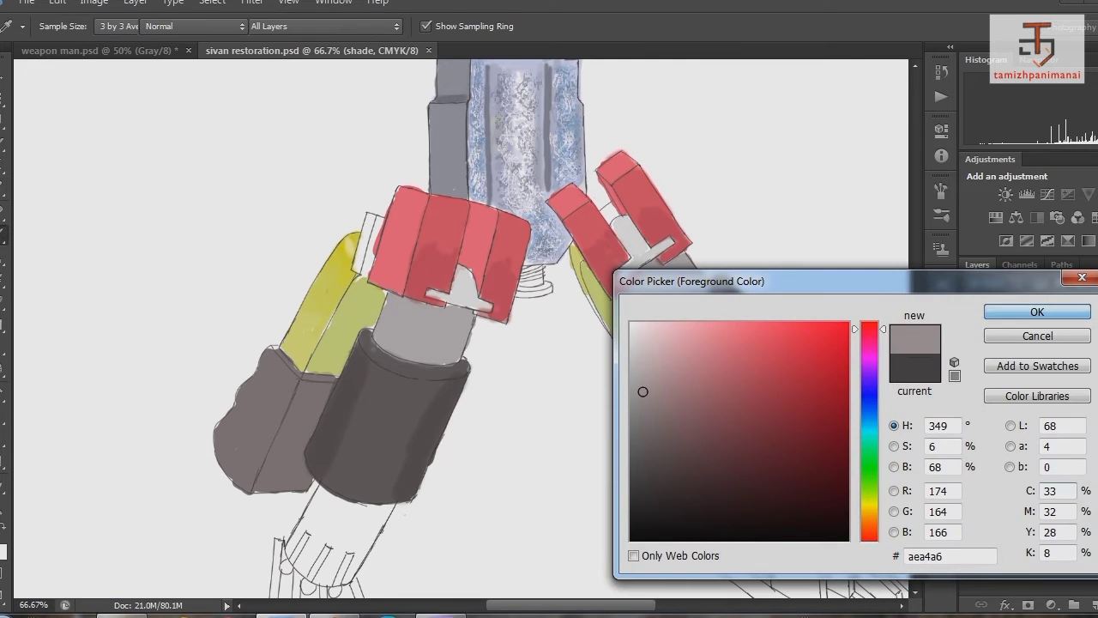
{"action": "left_click", "coordinate": [1003, 312]}
{"action": "mouse_move", "coordinate": [382, 382]}
{"action": "left_mouse_down"}
{"action": "mouse_move", "coordinate": [360, 493]}
{"action": "mouse_move", "coordinate": [377, 497]}
{"action": "left_mouse_up"}
{"action": "mouse_move", "coordinate": [695, 331]}
{"action": "left_mouse_down"}
{"action": "mouse_move", "coordinate": [764, 416]}
{"action": "mouse_move", "coordinate": [751, 373]}
{"action": "left_mouse_up"}
{"action": "left_click_drag", "start_coordinate": [755, 382], "coordinate": [785, 438]}
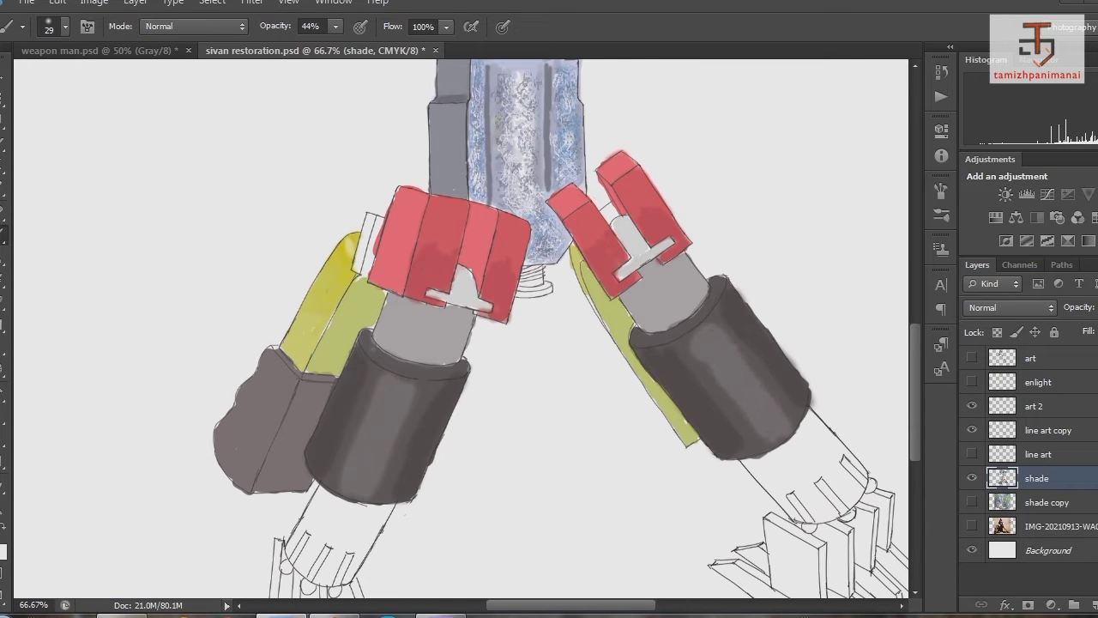
{"action": "left_click_drag", "start_coordinate": [691, 333], "coordinate": [712, 376]}
Step: Reduce the brush to 17 px, pick a lighter color and paint a narrower bright highlight on both sleeves
{"action": "right_click", "coordinate": [430, 377]}
{"action": "left_click_drag", "start_coordinate": [469, 418], "coordinate": [461, 418]}
{"action": "left_click", "coordinate": [3, 551]}
{"action": "left_click", "coordinate": [1039, 311]}
{"action": "left_click_drag", "start_coordinate": [390, 384], "coordinate": [356, 496]}
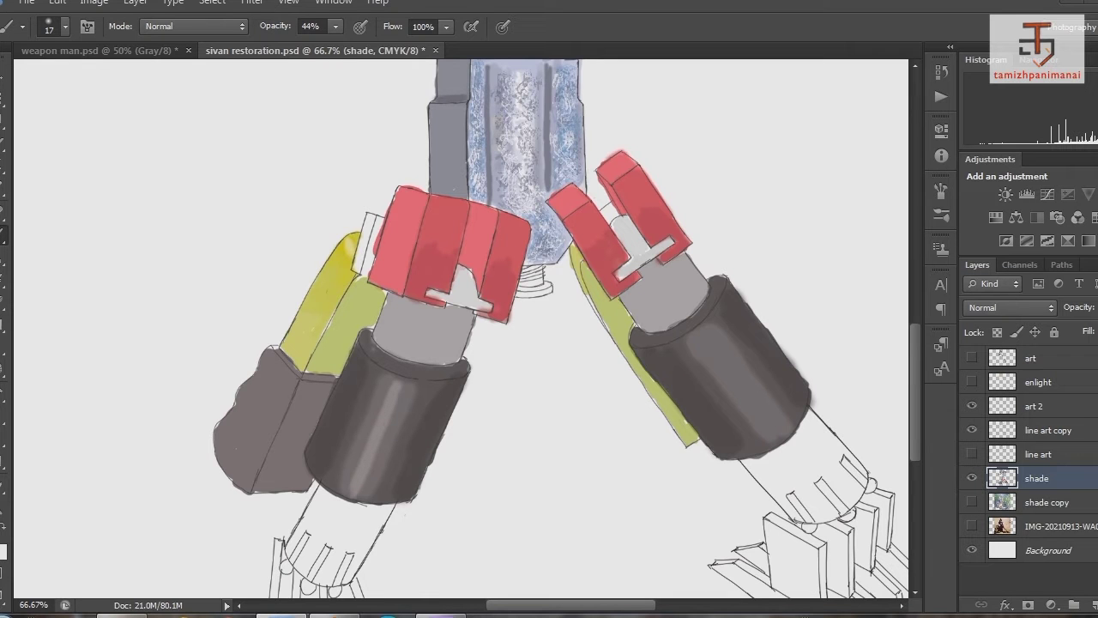
{"action": "left_click_drag", "start_coordinate": [699, 334], "coordinate": [767, 424]}
Step: Set the foreground color to 94868b and shade the edges of the gray wrists above both sleeves
{"action": "key", "text": "ctrl+minus"}
{"action": "key", "text": "ctrl+plus"}
{"action": "left_click", "coordinate": [4, 550]}
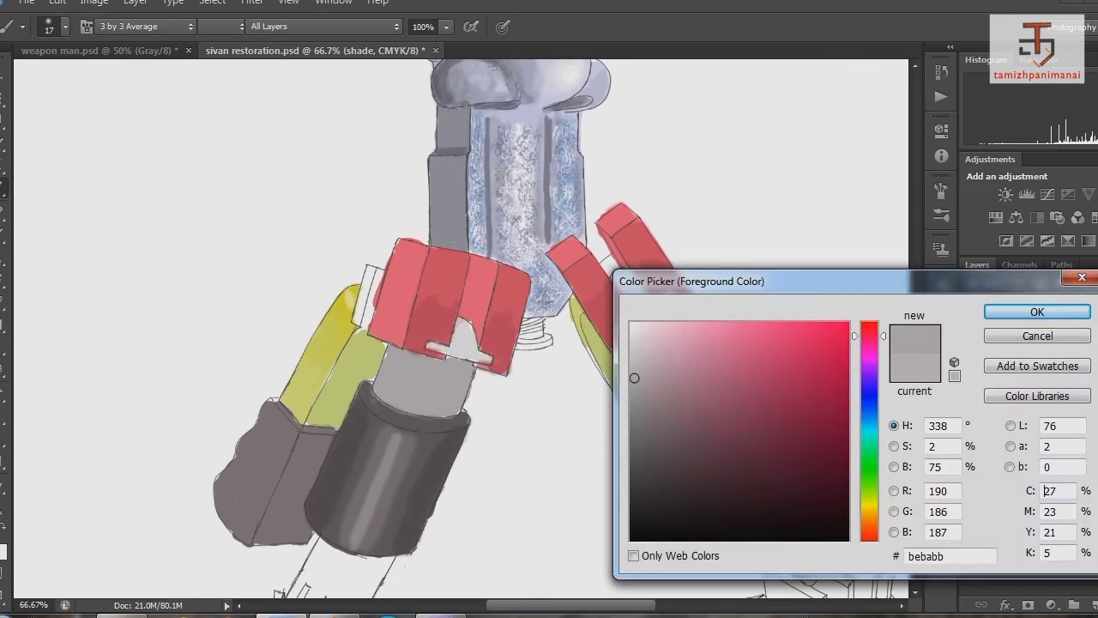
{"action": "left_click", "coordinate": [650, 414]}
{"action": "left_click", "coordinate": [1037, 312]}
{"action": "mouse_move", "coordinate": [463, 411]}
{"action": "left_mouse_down"}
{"action": "mouse_move", "coordinate": [446, 369]}
{"action": "mouse_move", "coordinate": [437, 411]}
{"action": "left_mouse_up"}
{"action": "left_click_drag", "start_coordinate": [390, 352], "coordinate": [382, 394]}
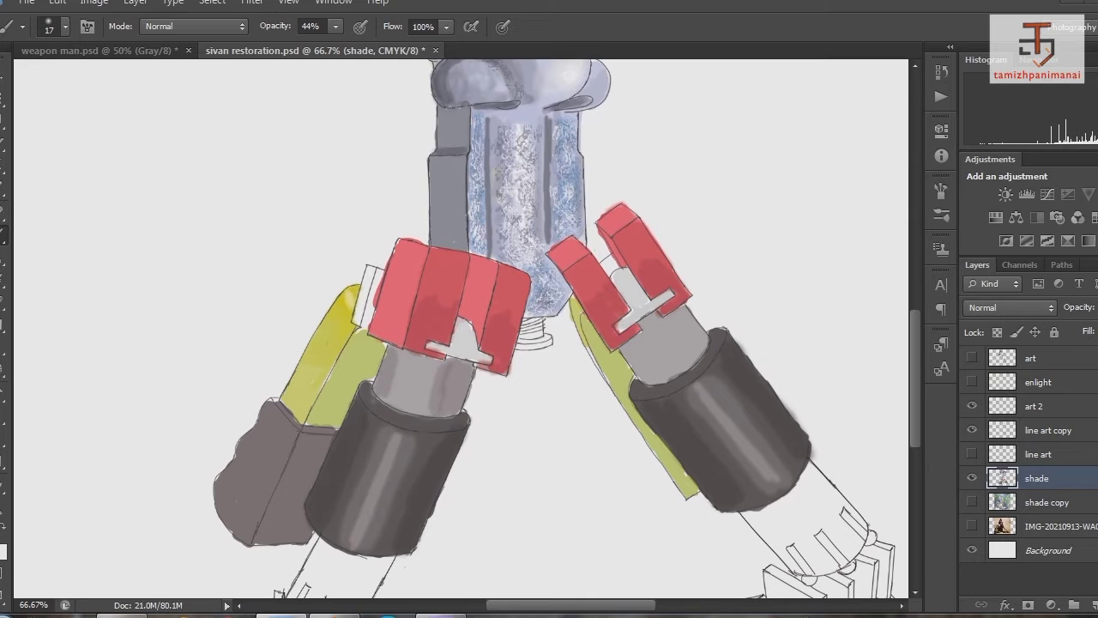
{"action": "mouse_move", "coordinate": [630, 347]}
{"action": "left_mouse_down"}
{"action": "mouse_move", "coordinate": [648, 379]}
{"action": "mouse_move", "coordinate": [656, 344]}
{"action": "left_mouse_up"}
{"action": "left_click_drag", "start_coordinate": [678, 344], "coordinate": [699, 313]}
{"action": "left_click_drag", "start_coordinate": [644, 373], "coordinate": [664, 339]}
Step: Pick a darker gray and deepen the shadows on both gray wrists
{"action": "left_click", "coordinate": [4, 550]}
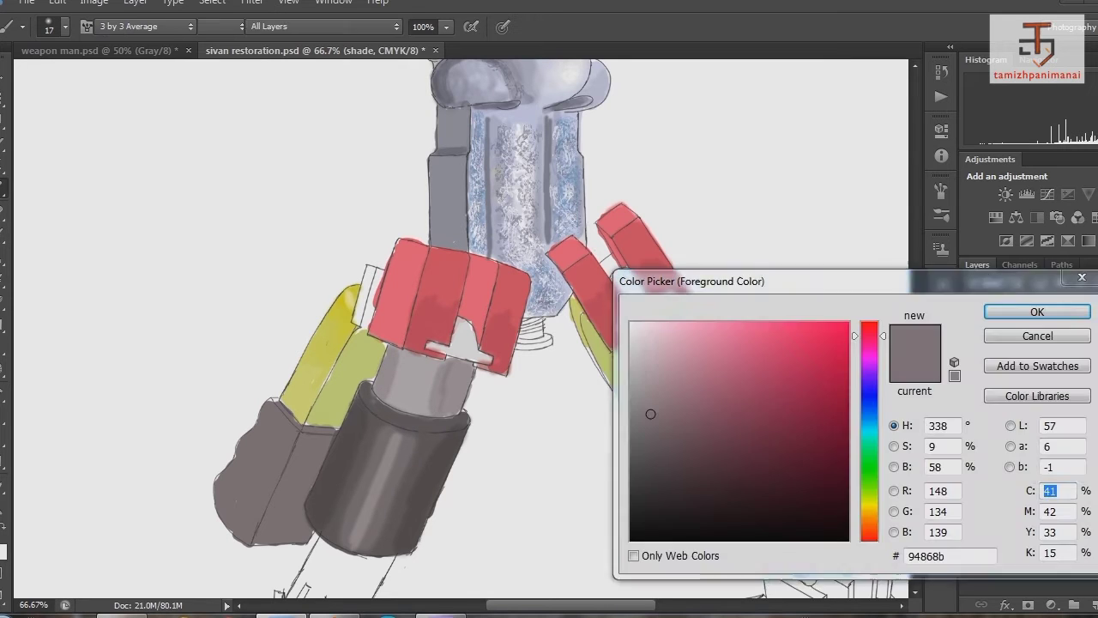
{"action": "left_click", "coordinate": [664, 458]}
{"action": "left_click", "coordinate": [1041, 311]}
{"action": "mouse_move", "coordinate": [403, 403]}
{"action": "left_mouse_down"}
{"action": "mouse_move", "coordinate": [421, 356]}
{"action": "mouse_move", "coordinate": [403, 410]}
{"action": "left_mouse_up"}
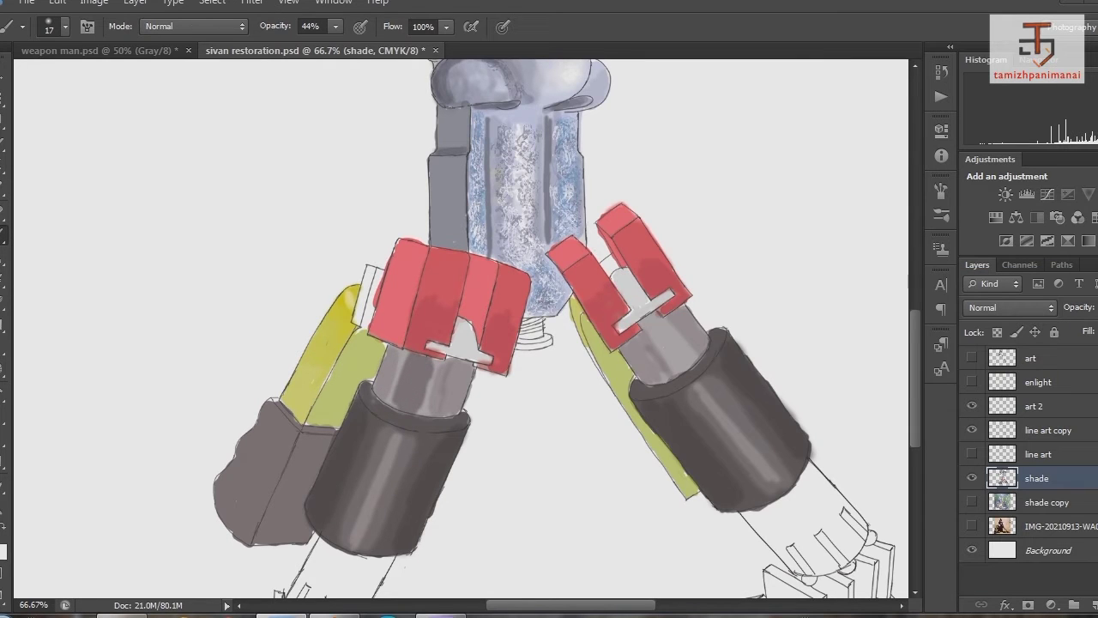
{"action": "left_click_drag", "start_coordinate": [656, 360], "coordinate": [677, 324]}
Step: Choose a stronger yellow and paint patches over the yellow face of the left thumb
{"action": "scroll", "coordinate": [463, 326], "scroll_direction": "down", "scroll_amount": 2}
{"action": "scroll", "coordinate": [464, 326], "scroll_direction": "up", "scroll_amount": 1}
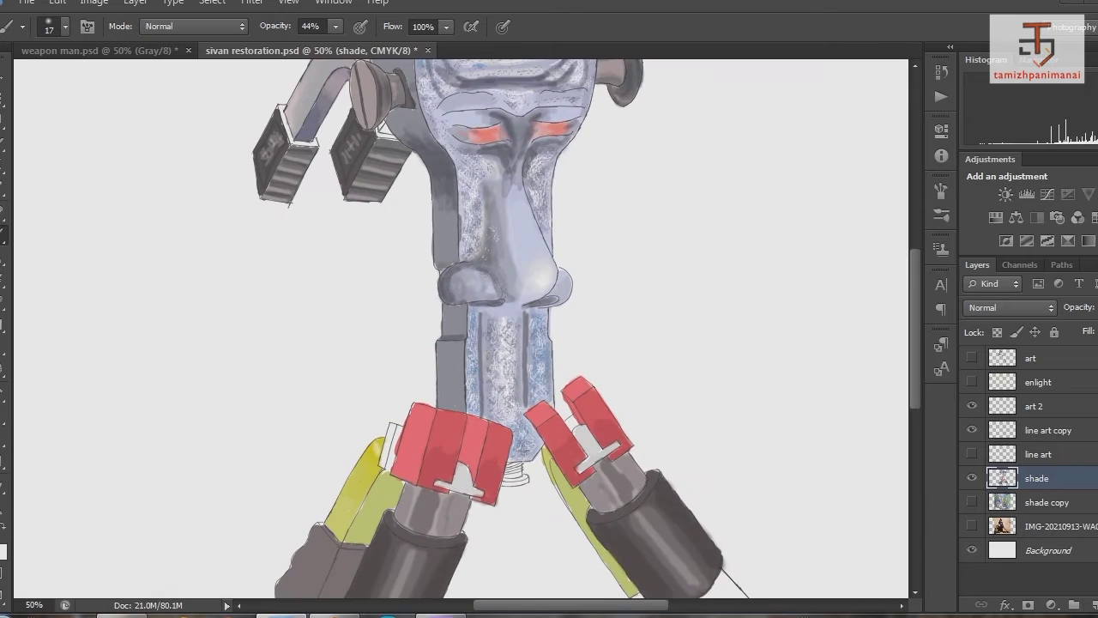
{"action": "scroll", "coordinate": [463, 326], "scroll_direction": "down", "scroll_amount": 1}
{"action": "left_click", "coordinate": [3, 551]}
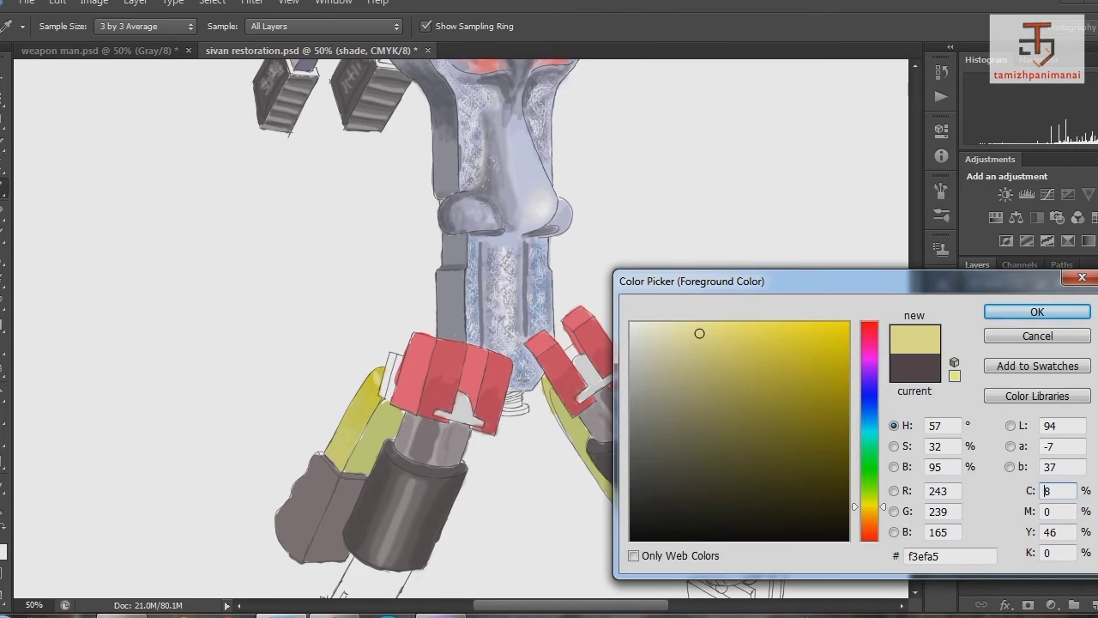
{"action": "left_click", "coordinate": [769, 324]}
{"action": "left_click", "coordinate": [1038, 312]}
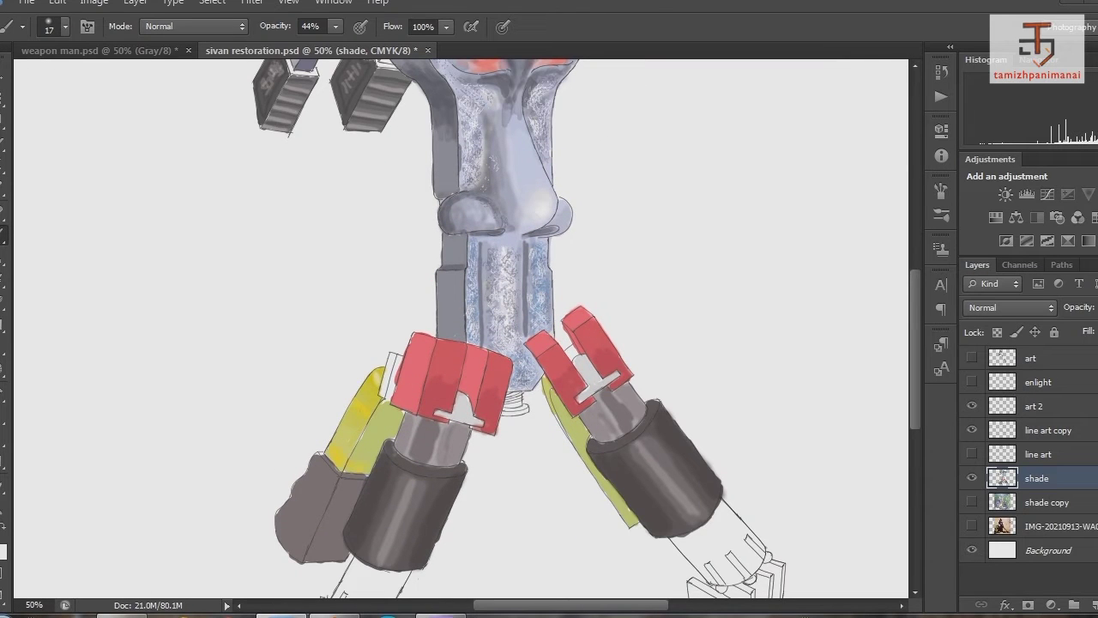
Step: Pick darker olive tones and shade the green sides of the left and right thumbs
{"action": "left_click", "coordinate": [3, 551]}
{"action": "left_click", "coordinate": [1000, 312]}
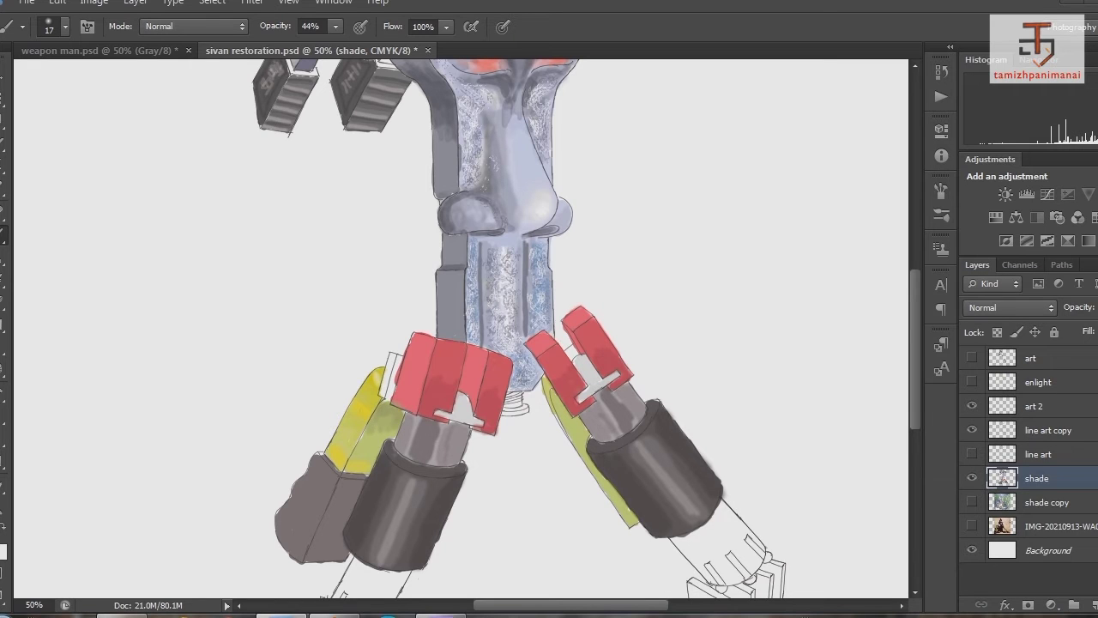
{"action": "left_click", "coordinate": [4, 551]}
{"action": "left_click", "coordinate": [1059, 311]}
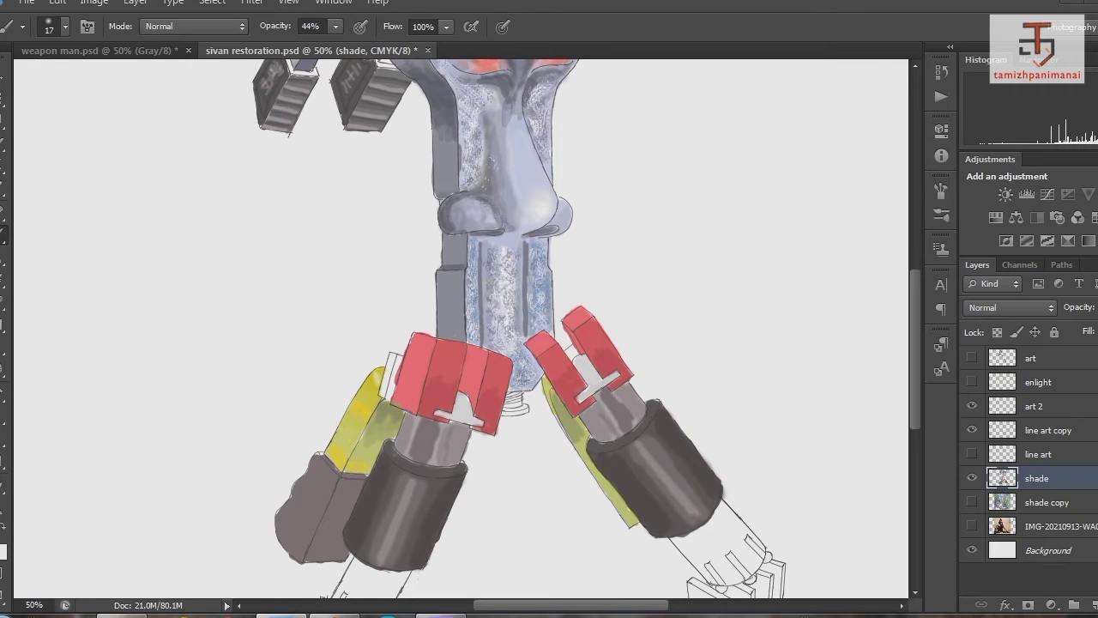
Step: Pick a light color and paint streaks on the left screw's head with a 9 px brush
{"action": "scroll", "coordinate": [462, 328], "scroll_direction": "up", "scroll_amount": 3}
{"action": "key", "text": "ctrl+plus"}
{"action": "key", "text": "ctrl+plus"}
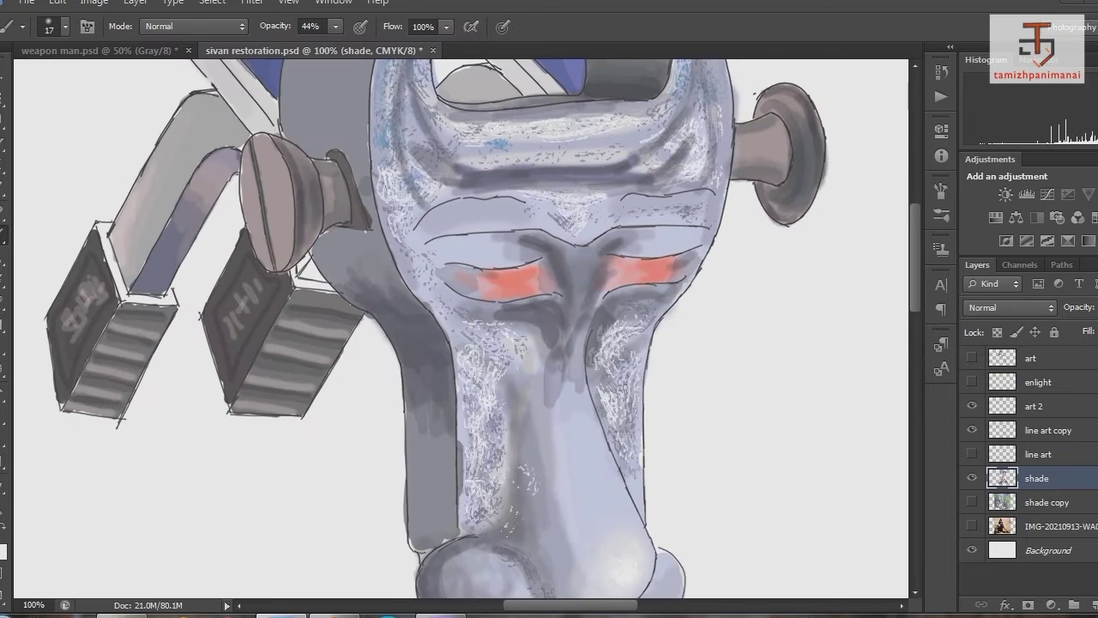
{"action": "left_click", "coordinate": [4, 551]}
{"action": "left_click", "coordinate": [1037, 312]}
{"action": "right_click", "coordinate": [294, 135]}
{"action": "key", "text": "Escape"}
Step: Choose a near-white color and, with a 5 px brush, highlight the left screw's head and lighten the bend of the handle's gray side
{"action": "left_click", "coordinate": [3, 551]}
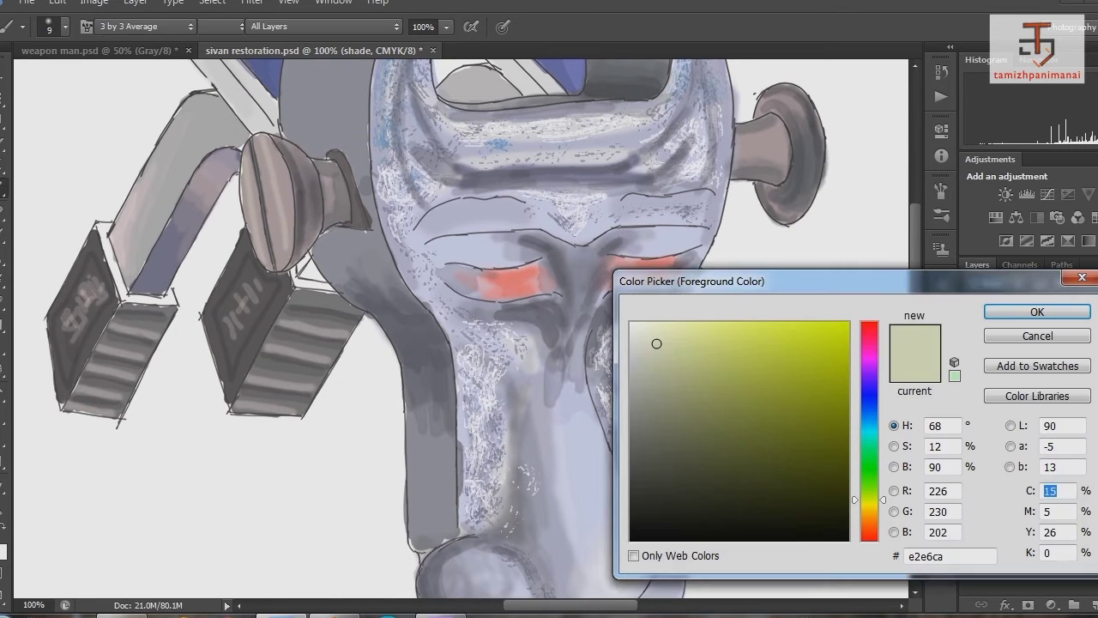
{"action": "left_click", "coordinate": [638, 331]}
{"action": "left_click", "coordinate": [1037, 311]}
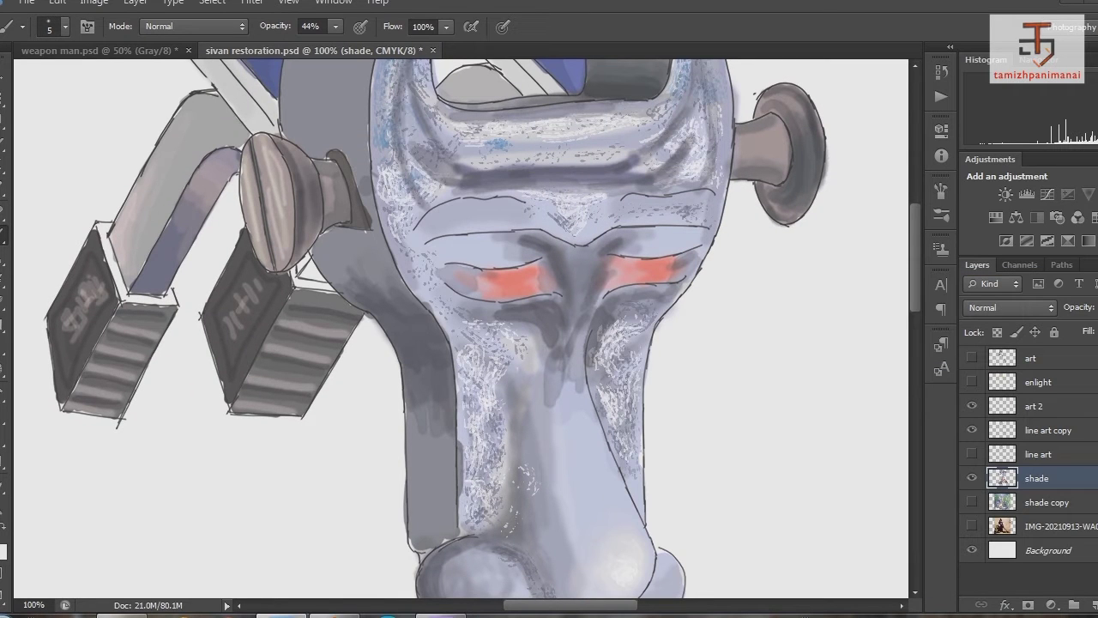
{"action": "left_click_drag", "start_coordinate": [290, 147], "coordinate": [319, 209]}
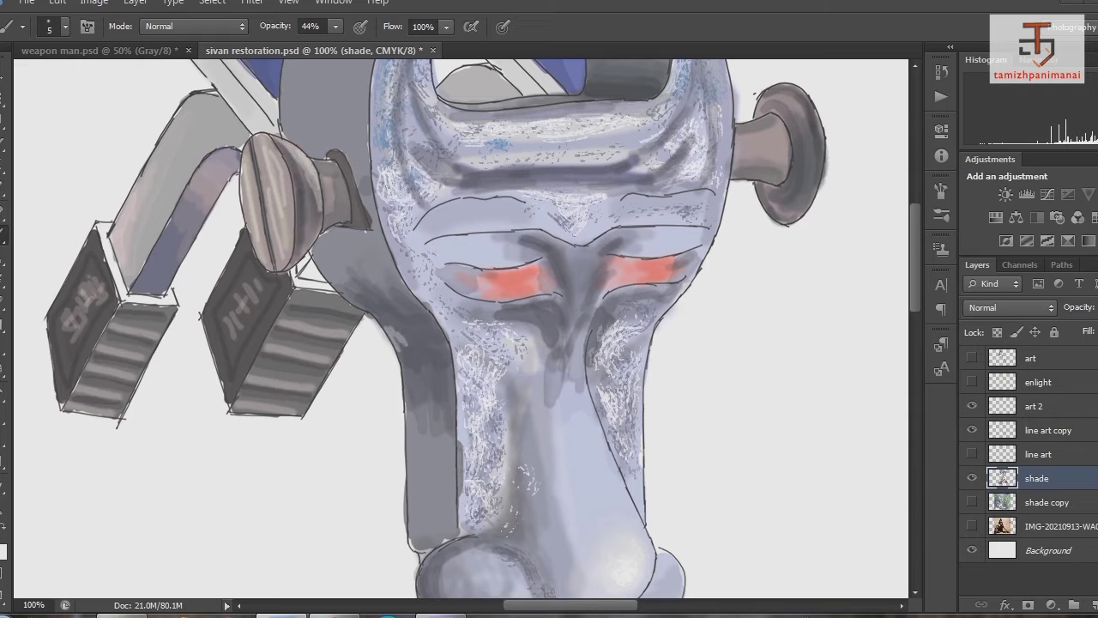
{"action": "mouse_move", "coordinate": [397, 354]}
{"action": "left_mouse_down"}
{"action": "mouse_move", "coordinate": [429, 322]}
{"action": "mouse_move", "coordinate": [448, 371]}
{"action": "mouse_move", "coordinate": [434, 366]}
{"action": "left_mouse_up"}
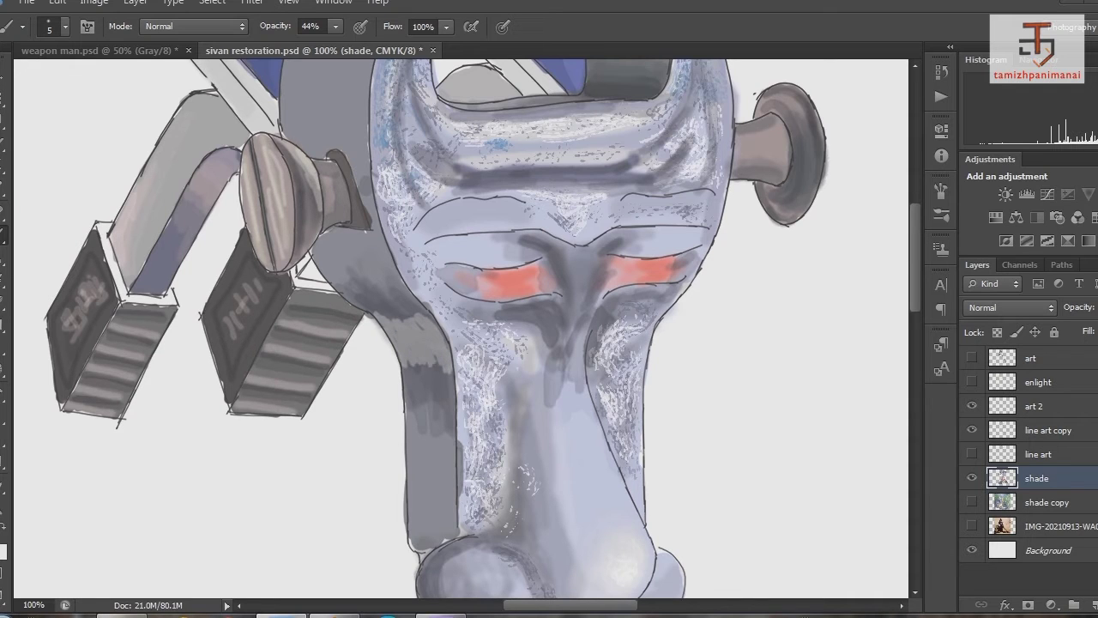
Step: Paint highlights on the necks of the right and left screws and along the curve of the bent arm
{"action": "scroll", "coordinate": [463, 326], "scroll_direction": "up", "scroll_amount": 3}
{"action": "mouse_move", "coordinate": [765, 230]}
{"action": "left_mouse_down"}
{"action": "mouse_move", "coordinate": [793, 252]}
{"action": "mouse_move", "coordinate": [784, 273]}
{"action": "left_mouse_up"}
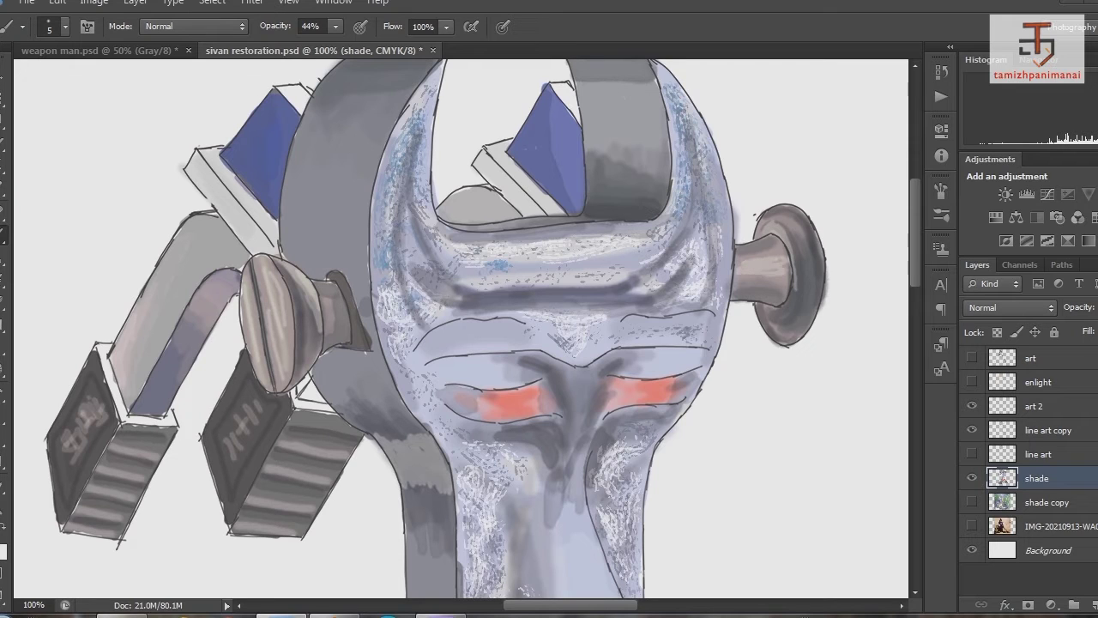
{"action": "left_click_drag", "start_coordinate": [324, 310], "coordinate": [343, 318]}
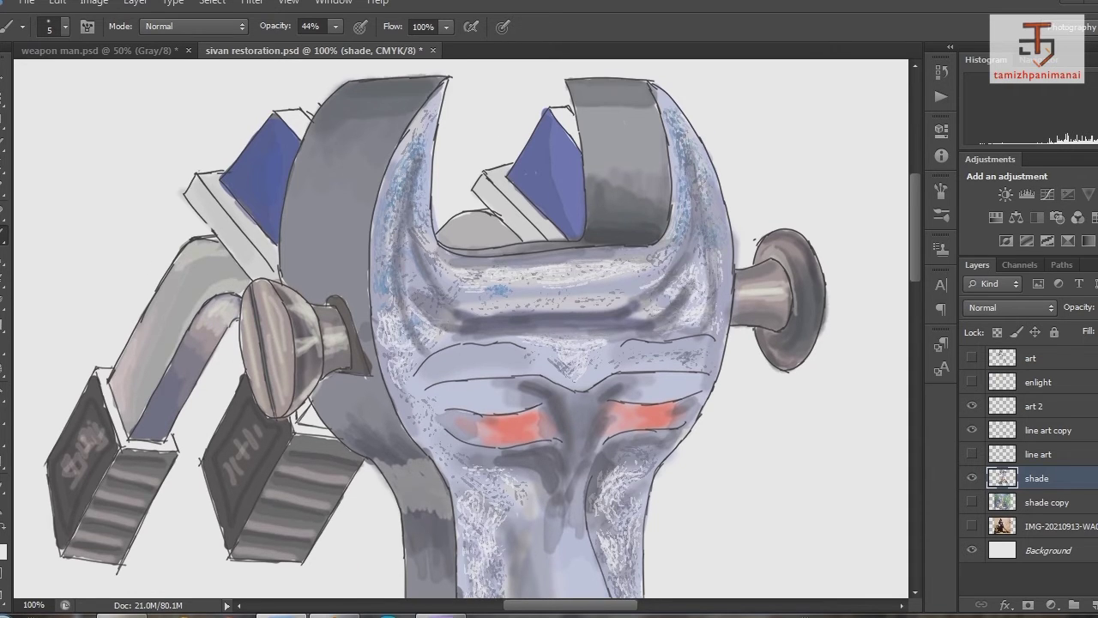
Step: Duplicate the shade layer
{"action": "key", "text": "ctrl+j"}
{"action": "key", "text": "ctrl+minus"}
{"action": "key", "text": "ctrl+minus"}
{"action": "key", "text": "ctrl+minus"}
{"action": "key", "text": "ctrl+plus"}
{"action": "scroll", "coordinate": [461, 328], "scroll_direction": "up", "scroll_amount": 3}
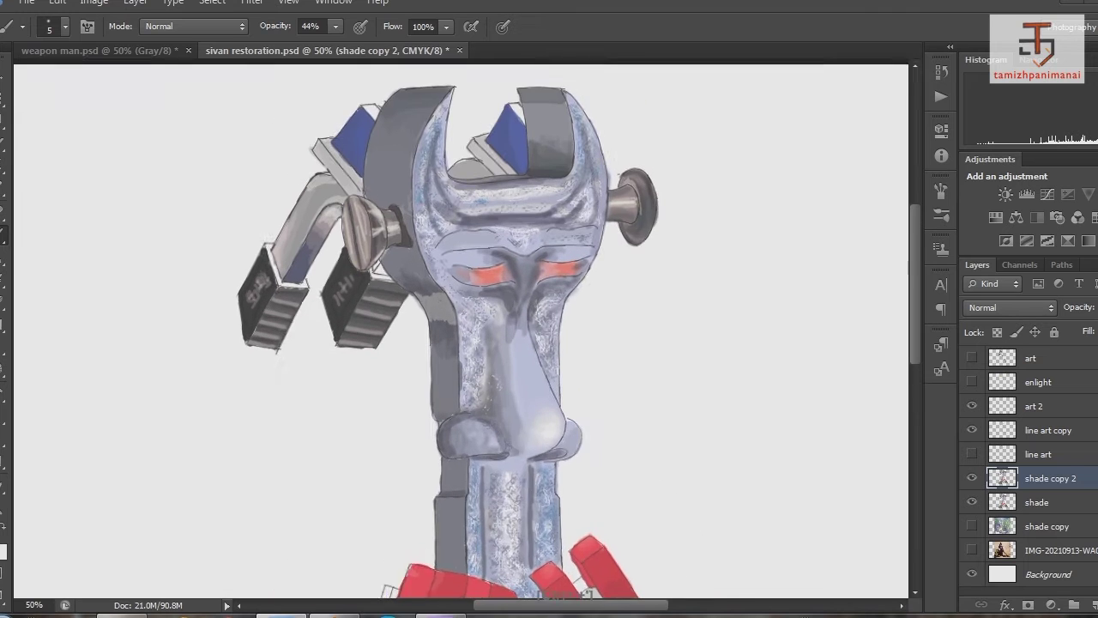
Step: Set the Blur tool to a 44 px tip at 37% strength for blending paint on the duplicated shade layer
{"action": "key", "text": "ctrl+plus"}
{"action": "left_click_drag", "start_coordinate": [7, 347], "coordinate": [51, 344]}
{"action": "right_click", "coordinate": [464, 306]}
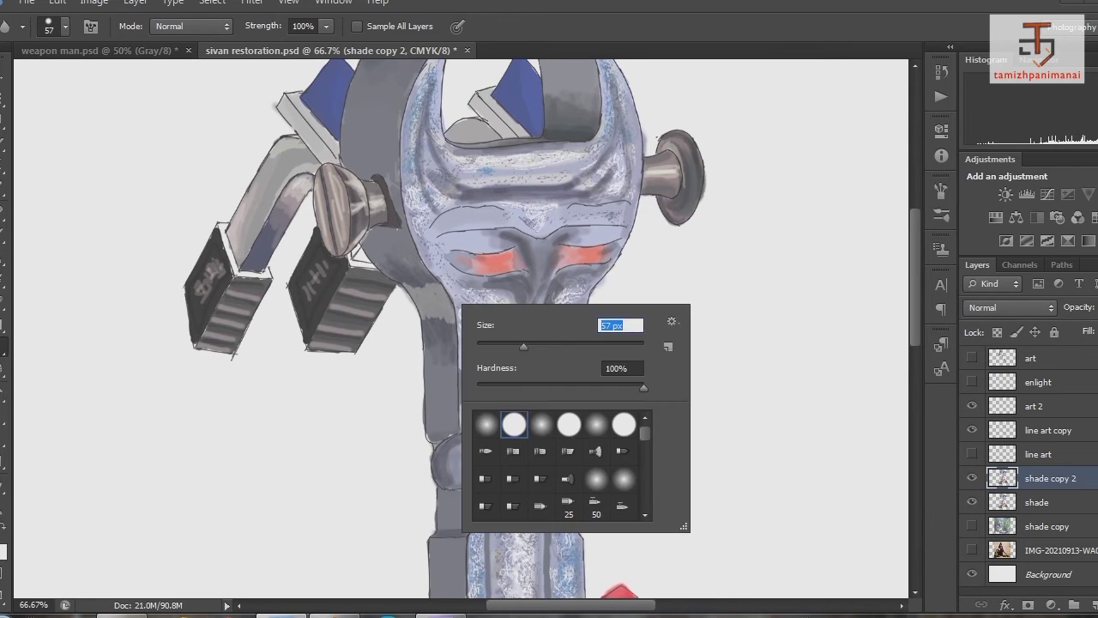
{"action": "key", "text": "Escape"}
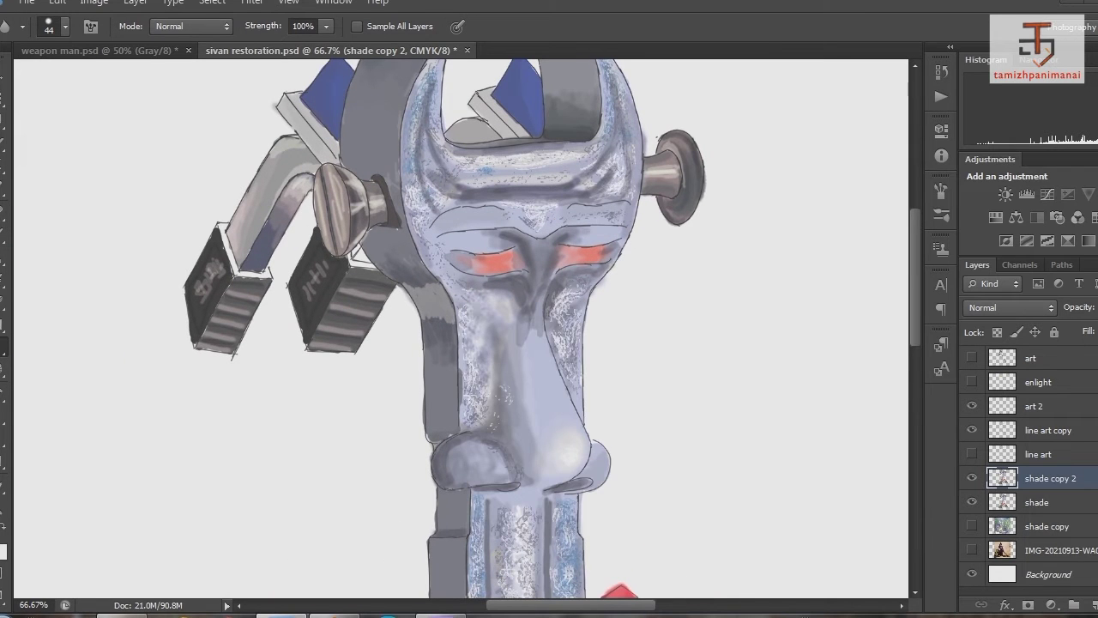
{"action": "key", "text": "3"}
{"action": "key", "text": "7"}
{"action": "scroll", "coordinate": [461, 328], "scroll_direction": "down", "scroll_amount": 5}
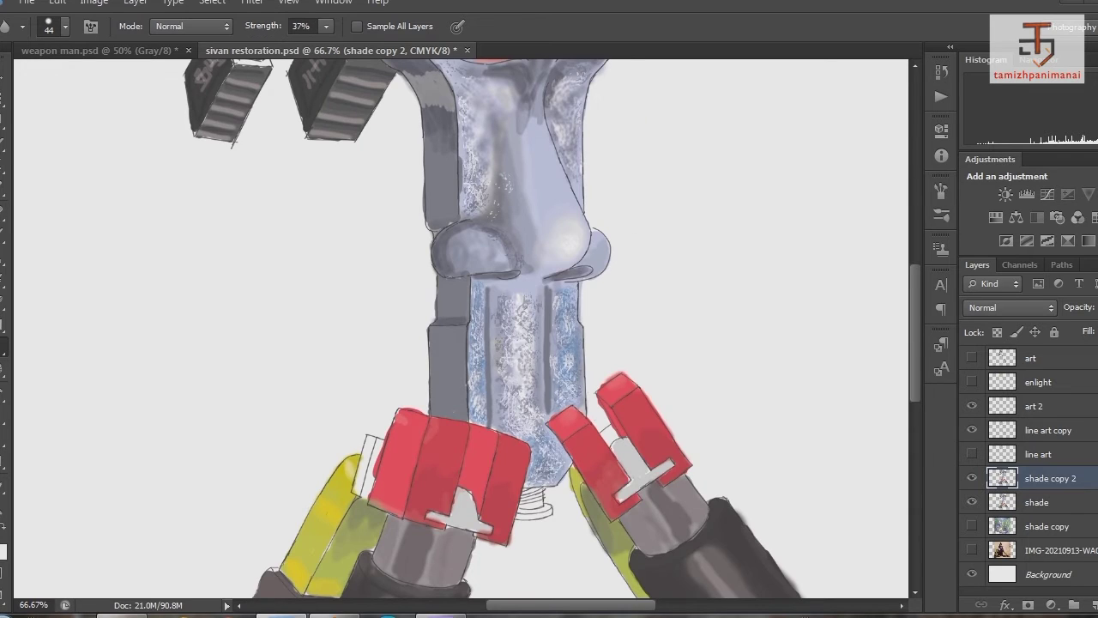
{"action": "scroll", "coordinate": [461, 329], "scroll_direction": "down", "scroll_amount": 3}
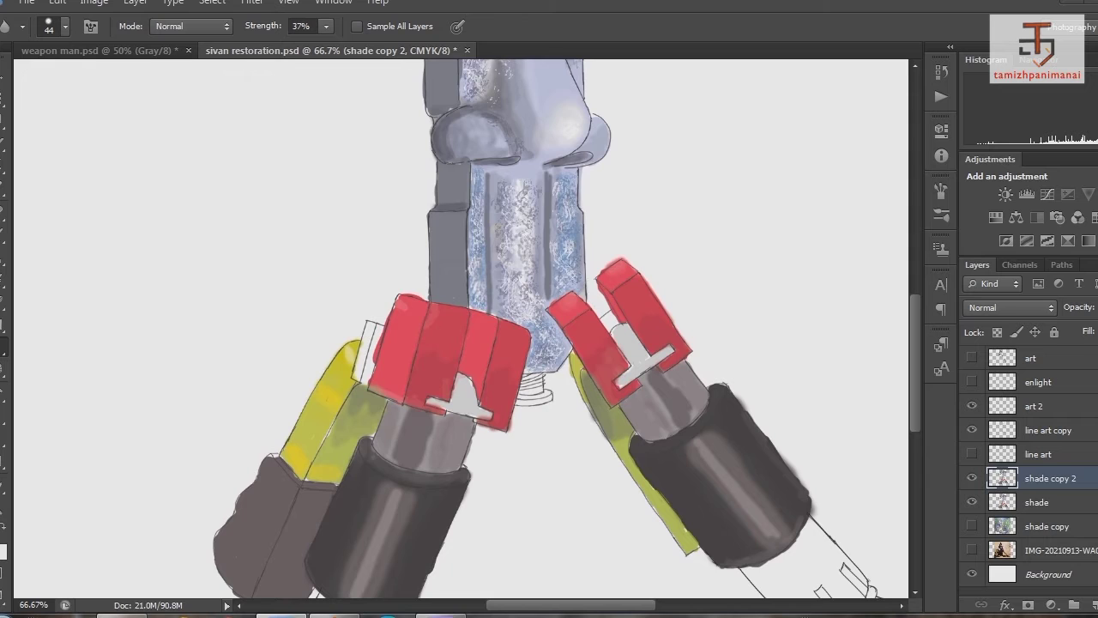
{"action": "scroll", "coordinate": [461, 328], "scroll_direction": "down", "scroll_amount": 3}
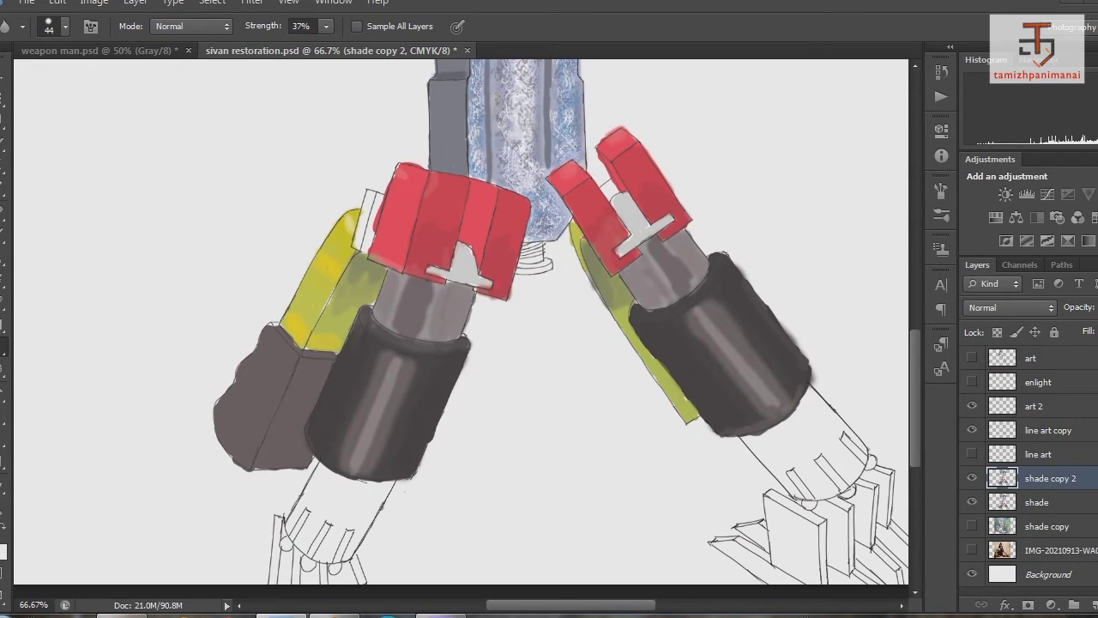
Step: Switch to the Brush tool at 17 px and lighten the rims of the two black sleeves
{"action": "right_click", "coordinate": [738, 340]}
{"action": "key", "text": "b"}
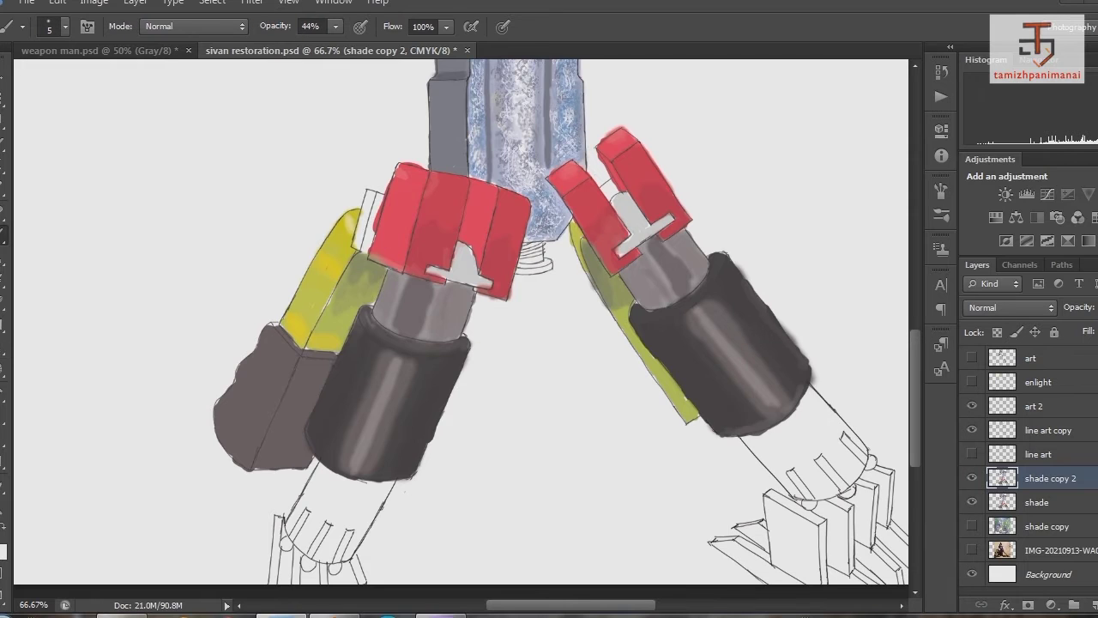
{"action": "right_click", "coordinate": [409, 335]}
{"action": "type", "text": "17"}
{"action": "key", "text": "Return"}
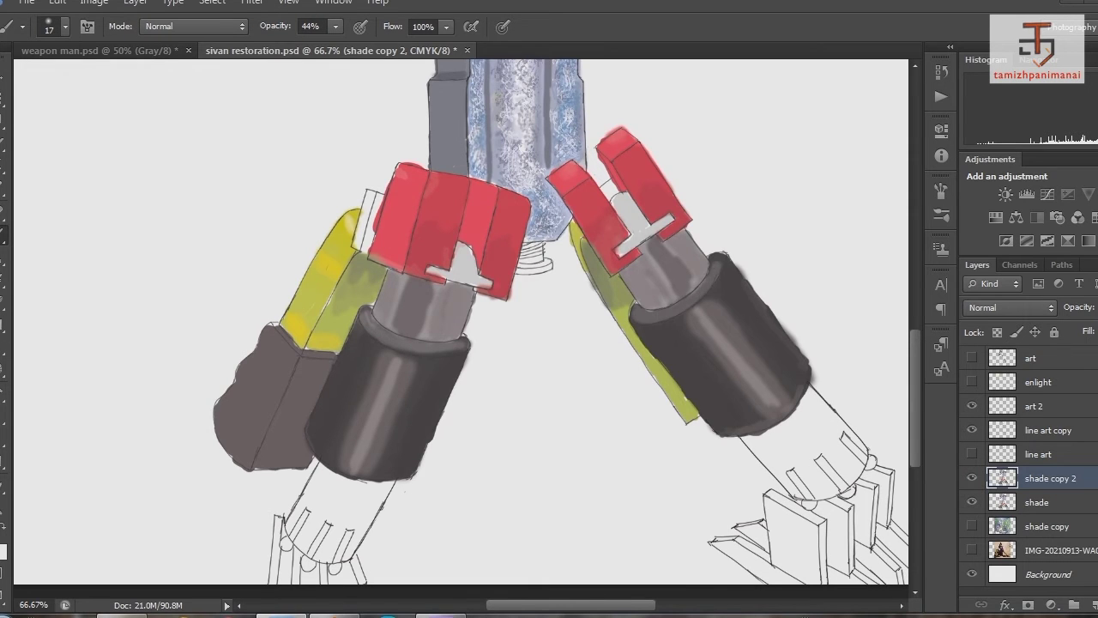
Step: Choose a shading color and, with a soft 43 px brush, darken the face around the eyes and nose bridge and the wrench's gray side
{"action": "key", "text": "ctrl+minus"}
{"action": "key", "text": "ctrl+minus"}
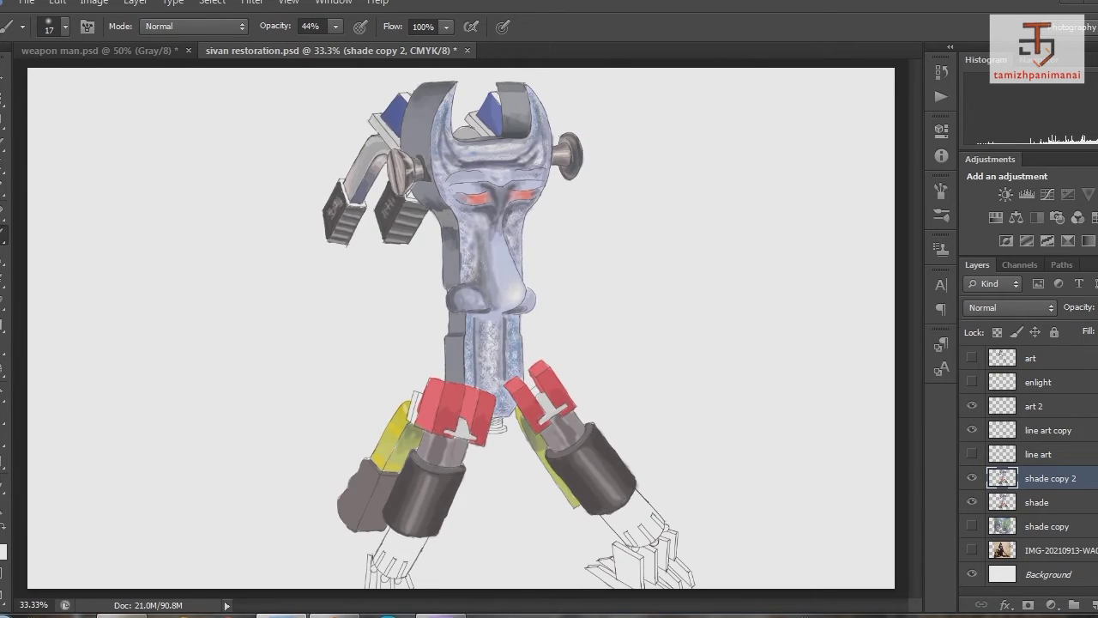
{"action": "key", "text": "ctrl+plus"}
{"action": "key", "text": "ctrl+plus"}
{"action": "scroll", "coordinate": [462, 333], "scroll_direction": "down", "scroll_amount": 10}
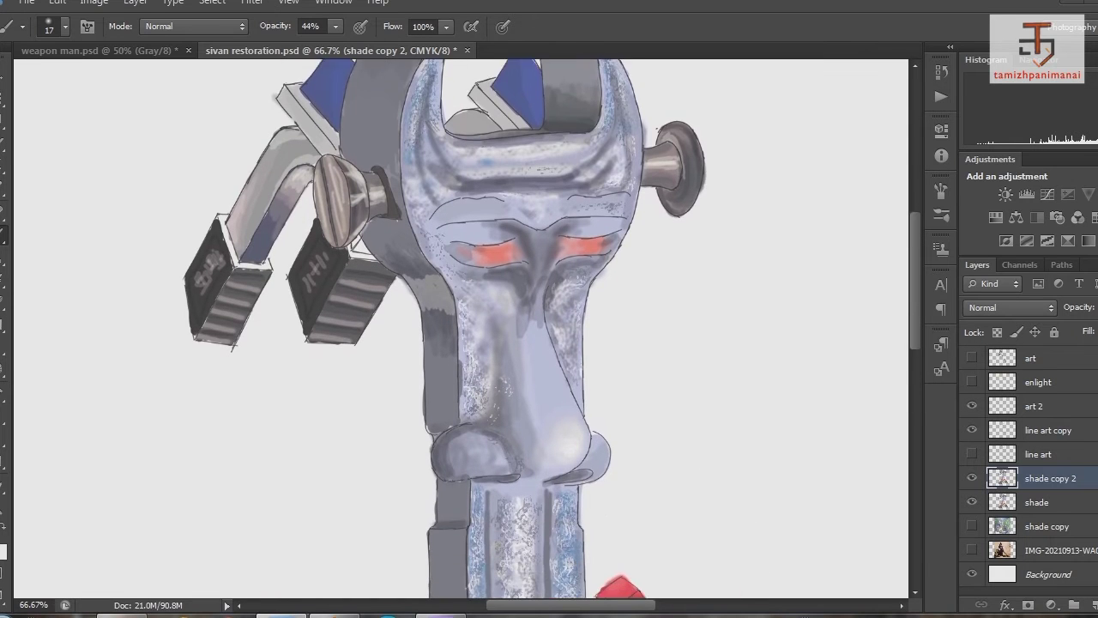
{"action": "scroll", "coordinate": [461, 333], "scroll_direction": "down", "scroll_amount": 5}
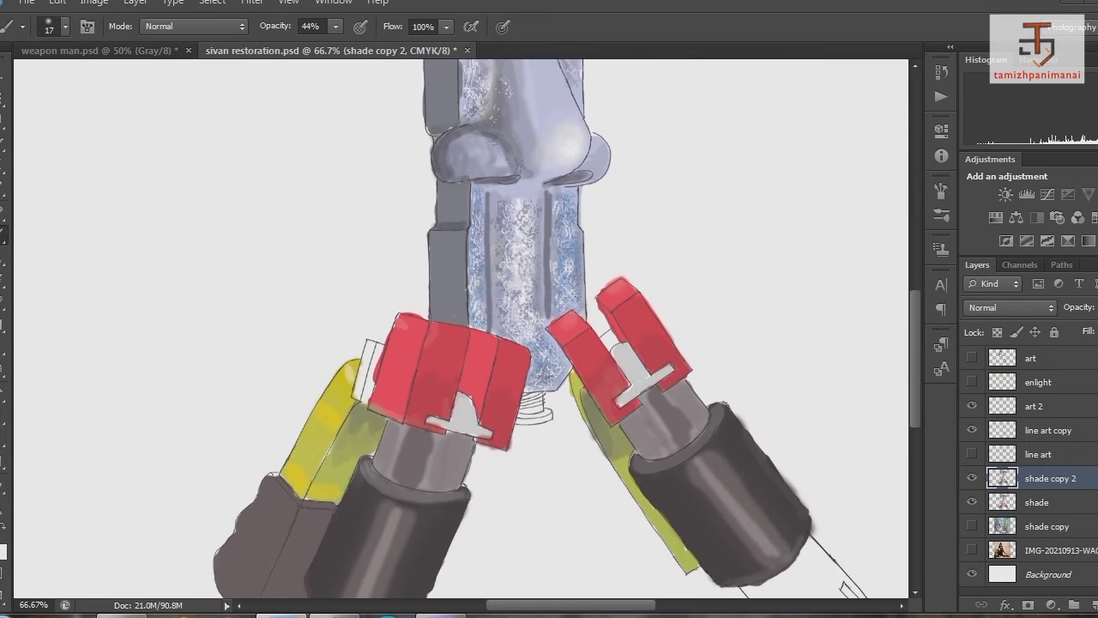
{"action": "scroll", "coordinate": [461, 332], "scroll_direction": "up", "scroll_amount": 10}
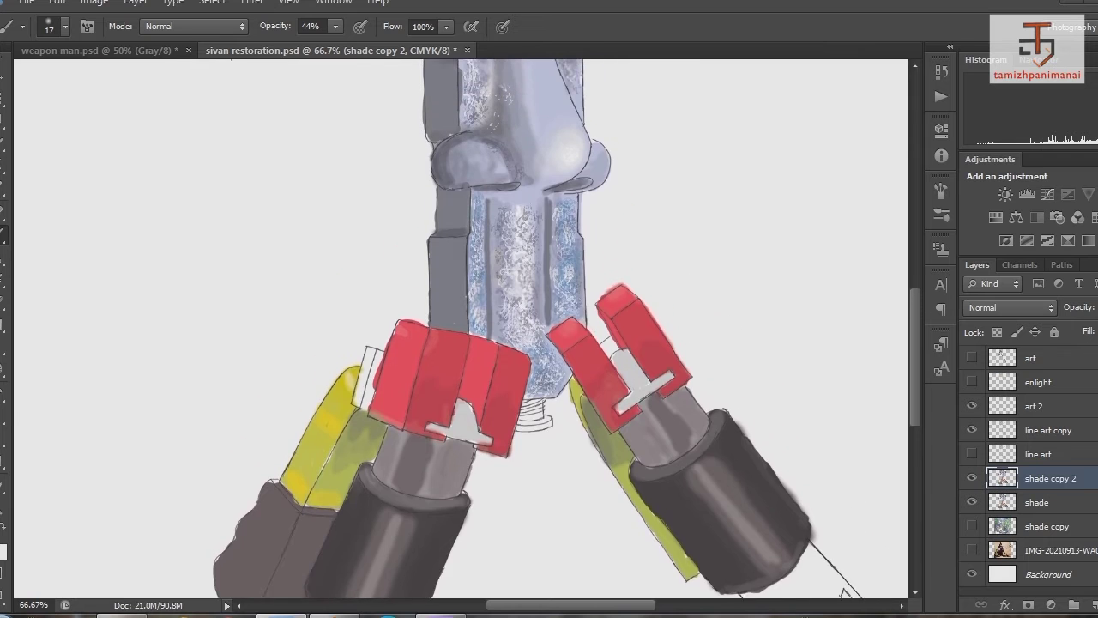
{"action": "scroll", "coordinate": [461, 333], "scroll_direction": "up", "scroll_amount": 3}
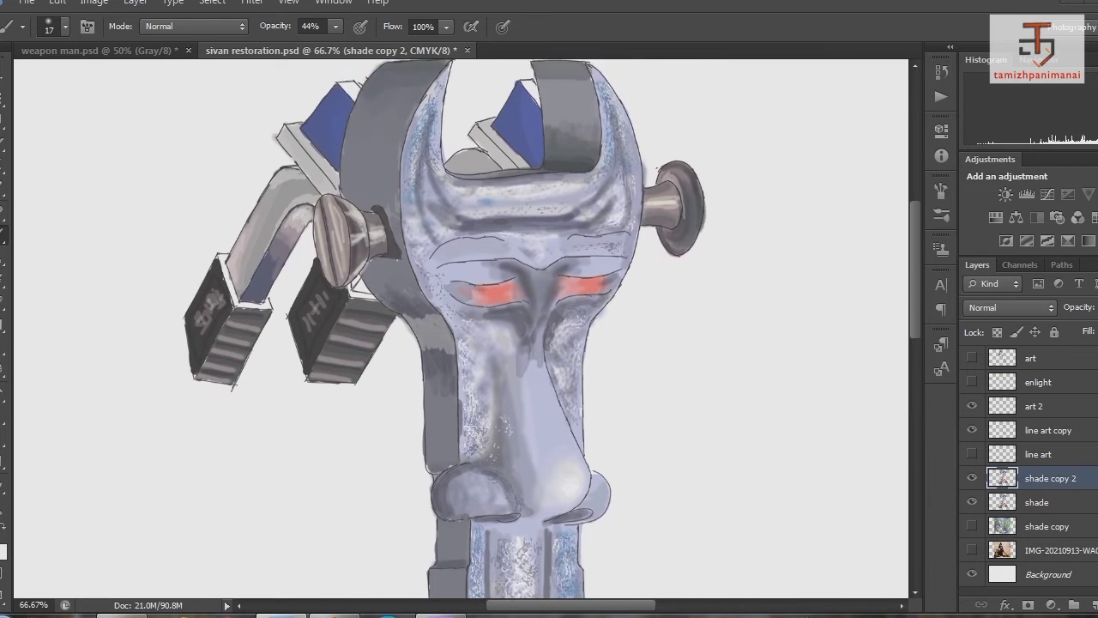
{"action": "left_click", "coordinate": [4, 549]}
{"action": "key", "text": "Return"}
{"action": "right_click", "coordinate": [519, 328]}
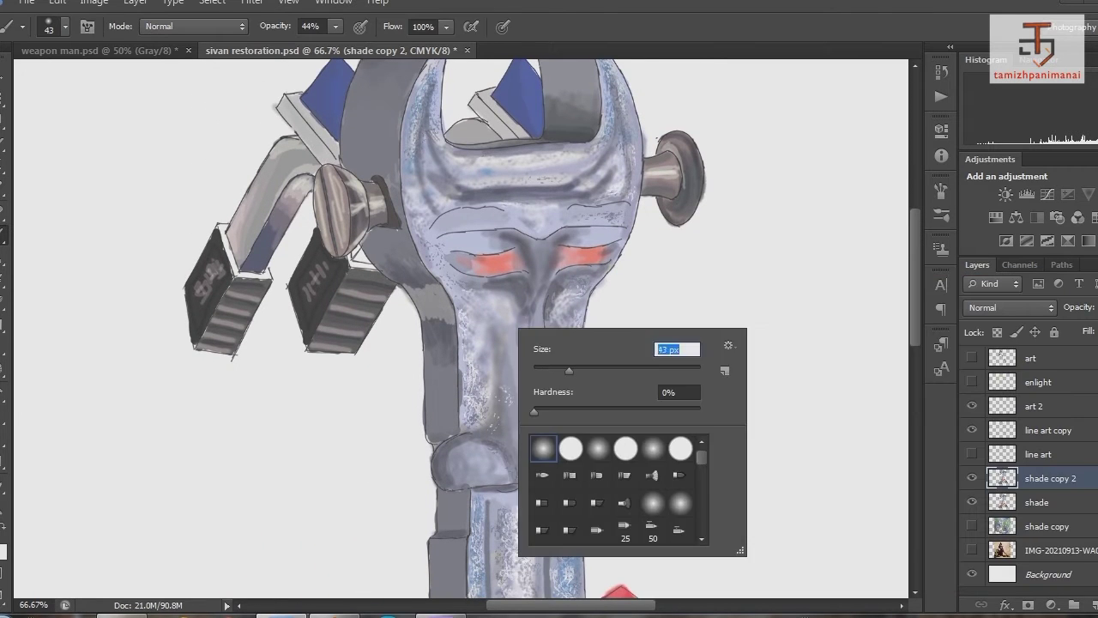
{"action": "key", "text": "Escape"}
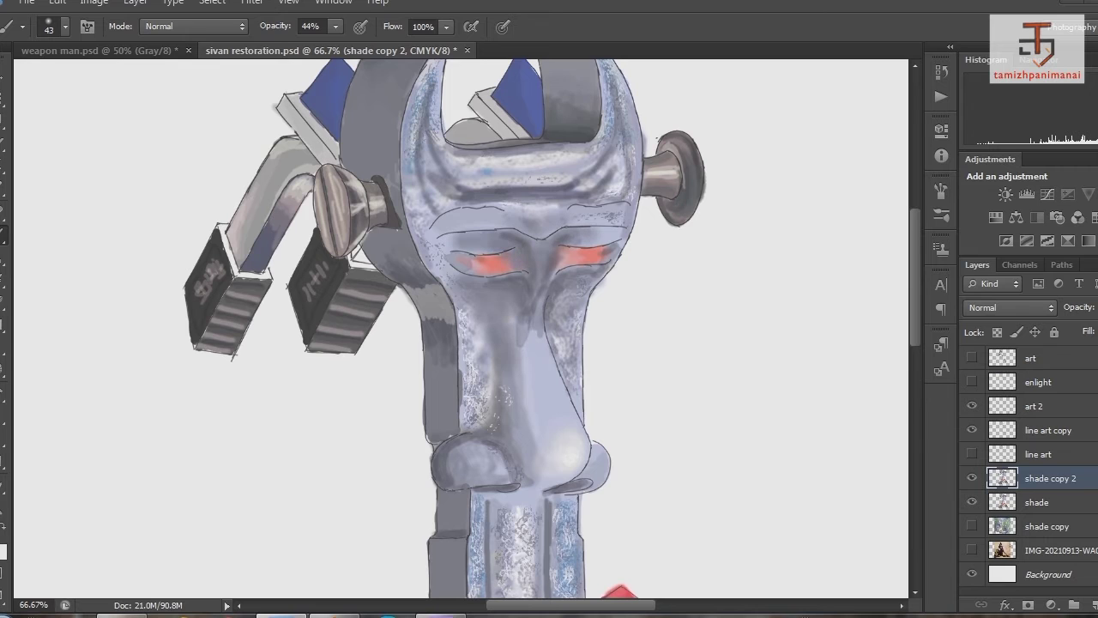
{"action": "left_click_drag", "start_coordinate": [369, 79], "coordinate": [370, 112]}
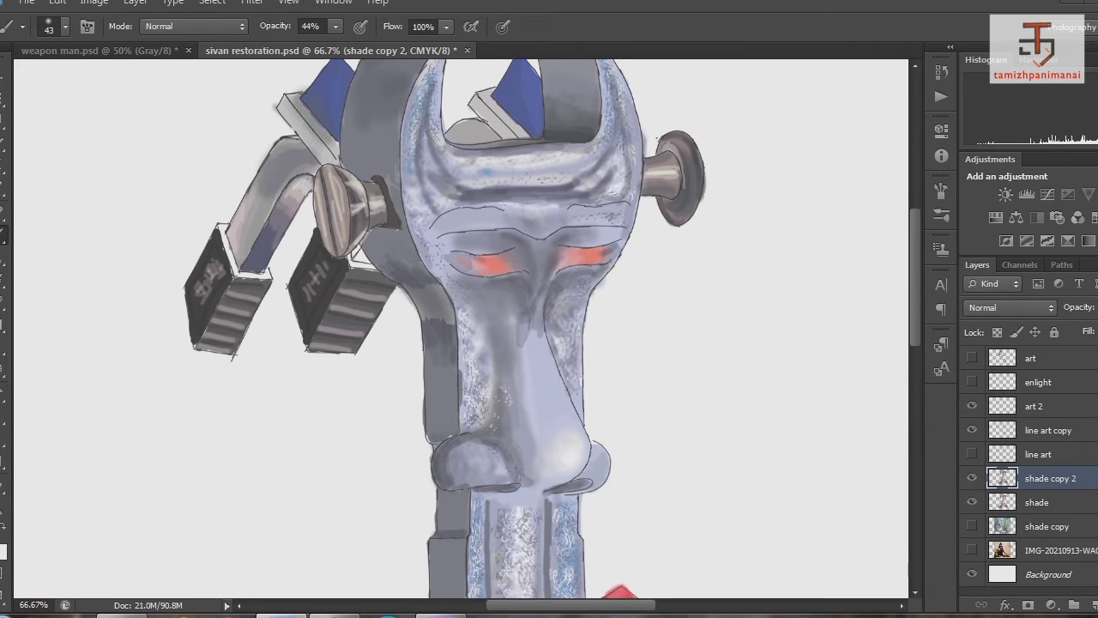
Step: Paint shading over the red clamps and the white T-shaped clips on both arms
{"action": "scroll", "coordinate": [461, 326], "scroll_direction": "down", "scroll_amount": 5}
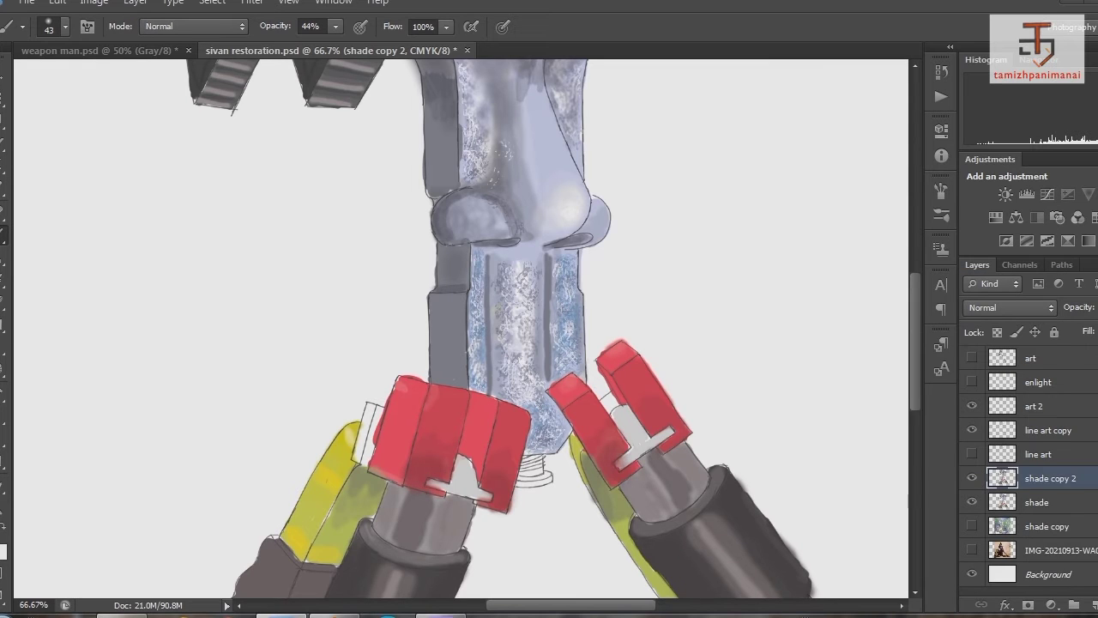
{"action": "left_click_drag", "start_coordinate": [473, 463], "coordinate": [473, 425]}
{"action": "left_click_drag", "start_coordinate": [580, 364], "coordinate": [648, 453]}
{"action": "left_click_drag", "start_coordinate": [609, 403], "coordinate": [661, 463]}
{"action": "left_click_drag", "start_coordinate": [451, 468], "coordinate": [487, 498]}
{"action": "scroll", "coordinate": [464, 326], "scroll_direction": "down", "scroll_amount": 3}
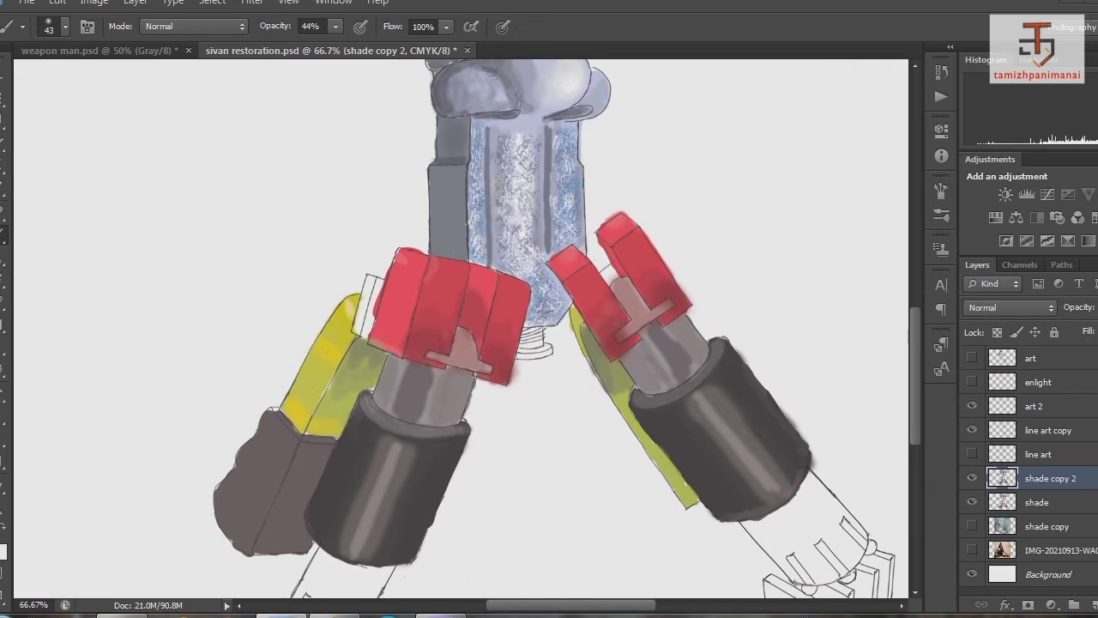
Step: Paint darker shading bands on the brown grip block behind the left arm
{"action": "key", "text": "e"}
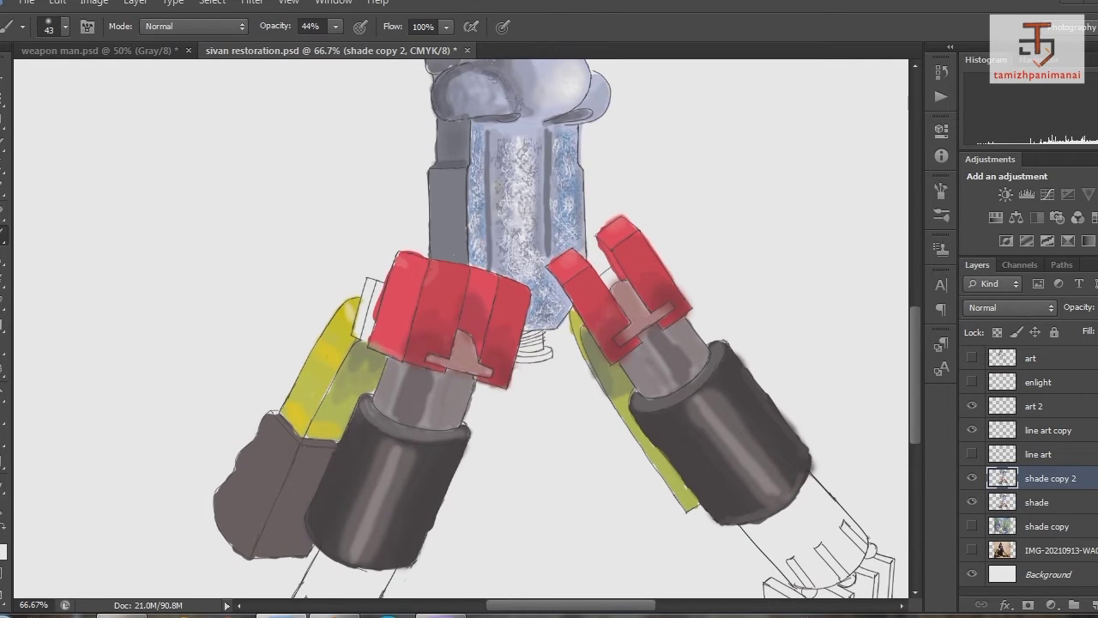
{"action": "left_click_drag", "start_coordinate": [270, 433], "coordinate": [227, 540]}
{"action": "left_click", "coordinate": [2, 549]}
{"action": "key", "text": "Return"}
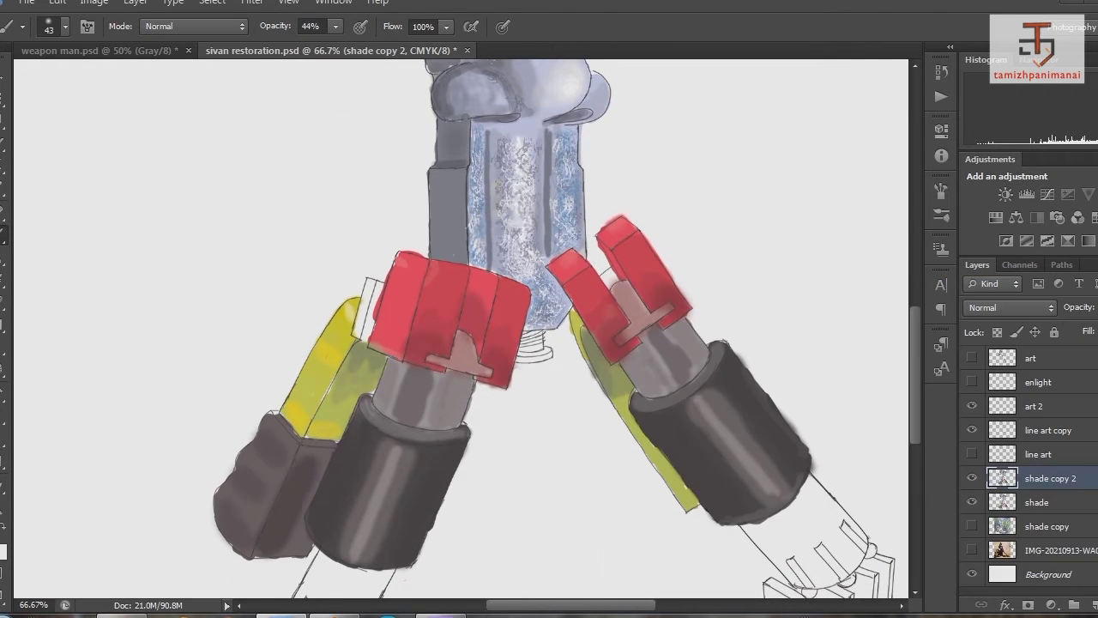
Step: Review the shading on the arms and wrench head up close, and on the whole character
{"action": "key", "text": "a"}
{"action": "scroll", "coordinate": [463, 326], "scroll_direction": "down", "scroll_amount": 2}
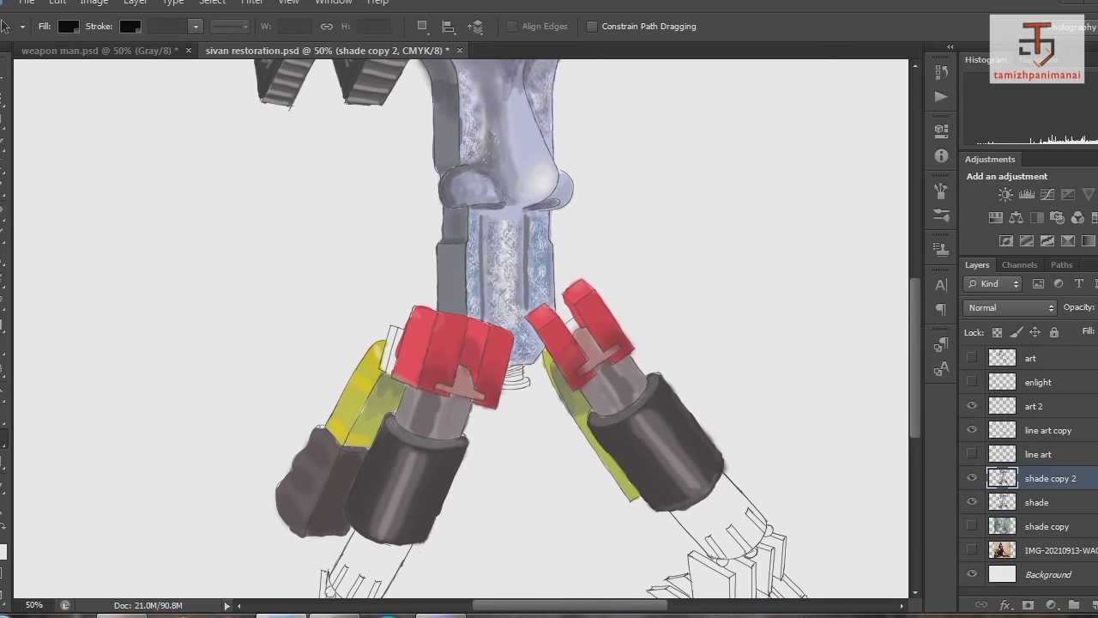
{"action": "scroll", "coordinate": [463, 326], "scroll_direction": "up", "scroll_amount": 3}
{"action": "scroll", "coordinate": [463, 326], "scroll_direction": "down", "scroll_amount": 1}
{"action": "scroll", "coordinate": [504, 328], "scroll_direction": "up", "scroll_amount": 10}
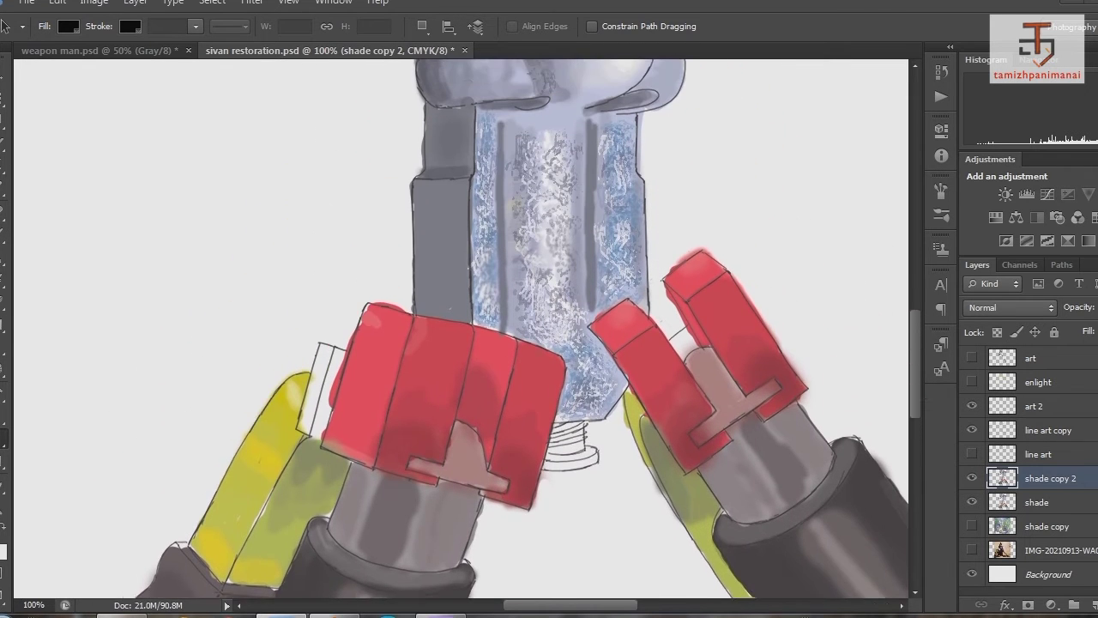
{"action": "scroll", "coordinate": [504, 328], "scroll_direction": "up", "scroll_amount": 6}
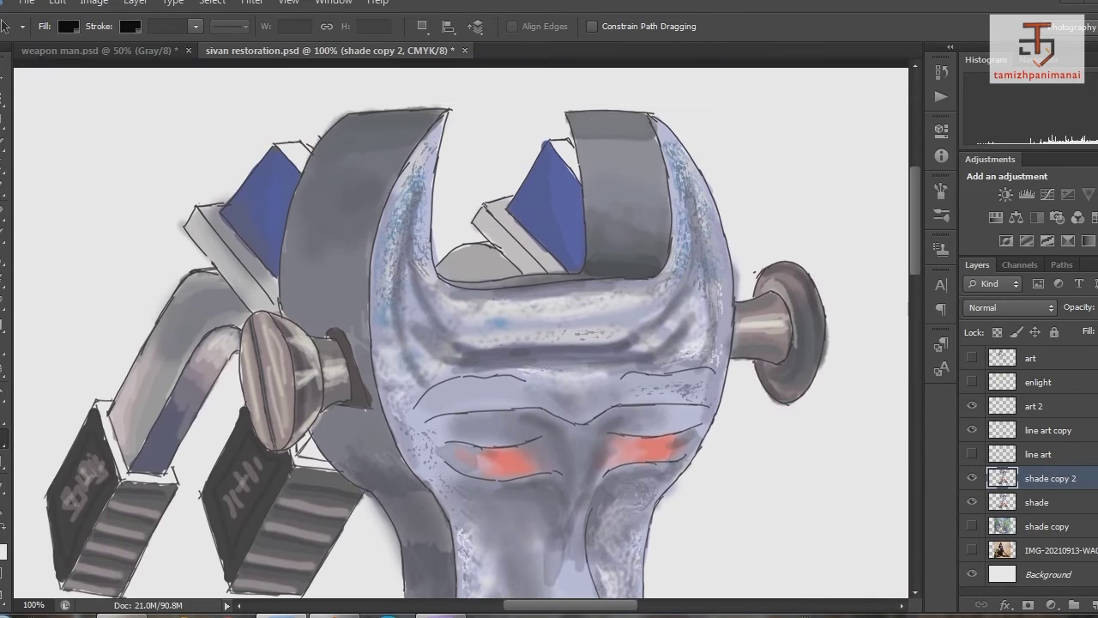
{"action": "key", "text": "ctrl+minus"}
{"action": "key", "text": "ctrl+minus"}
{"action": "scroll", "coordinate": [464, 326], "scroll_direction": "down", "scroll_amount": 3}
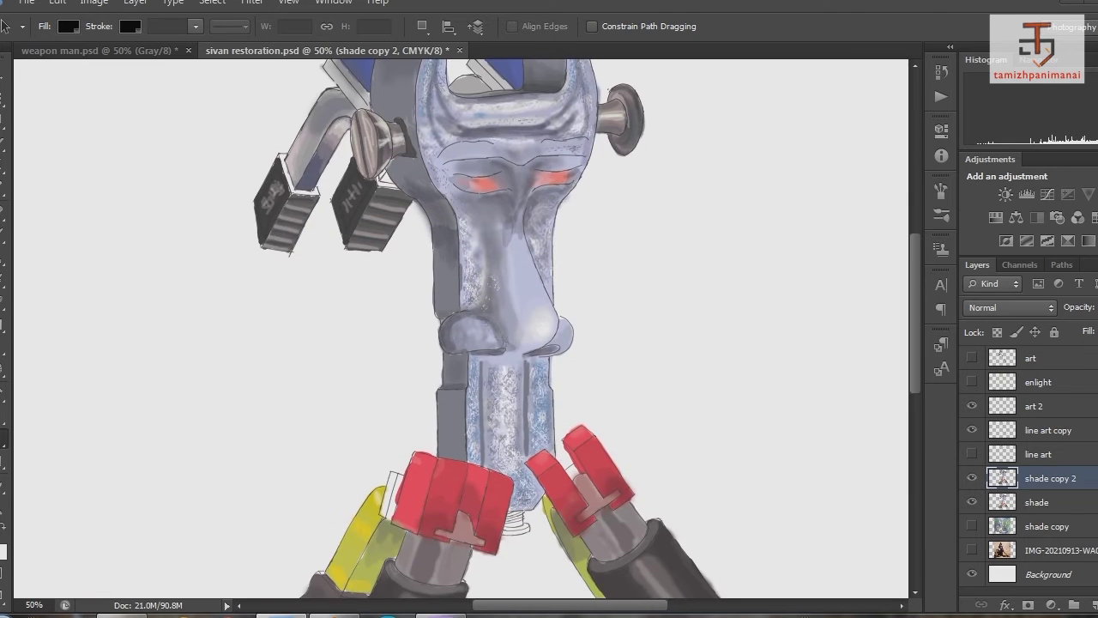
{"action": "key", "text": "ctrl+minus"}
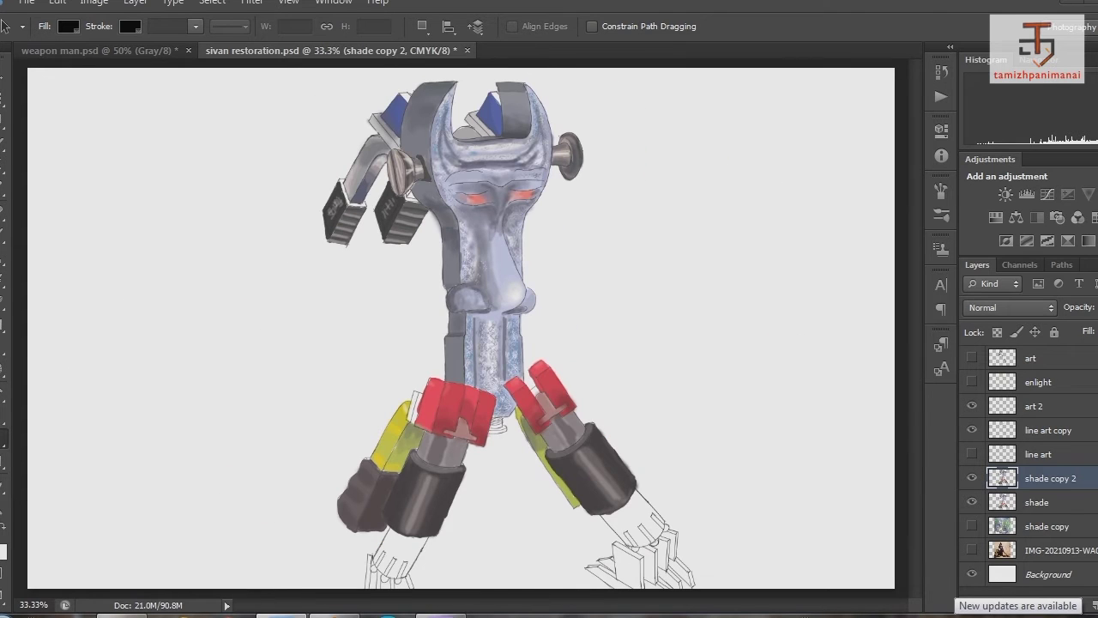
Step: On the shade layer, darken the red clamp faces around the white clips with a 14 px brush at 32% opacity
{"action": "key", "text": "ctrl+e"}
{"action": "key", "text": "b"}
{"action": "key", "text": "ctrl+plus"}
{"action": "key", "text": "ctrl+plus"}
{"action": "key", "text": "ctrl+plus"}
{"action": "key", "text": "Return"}
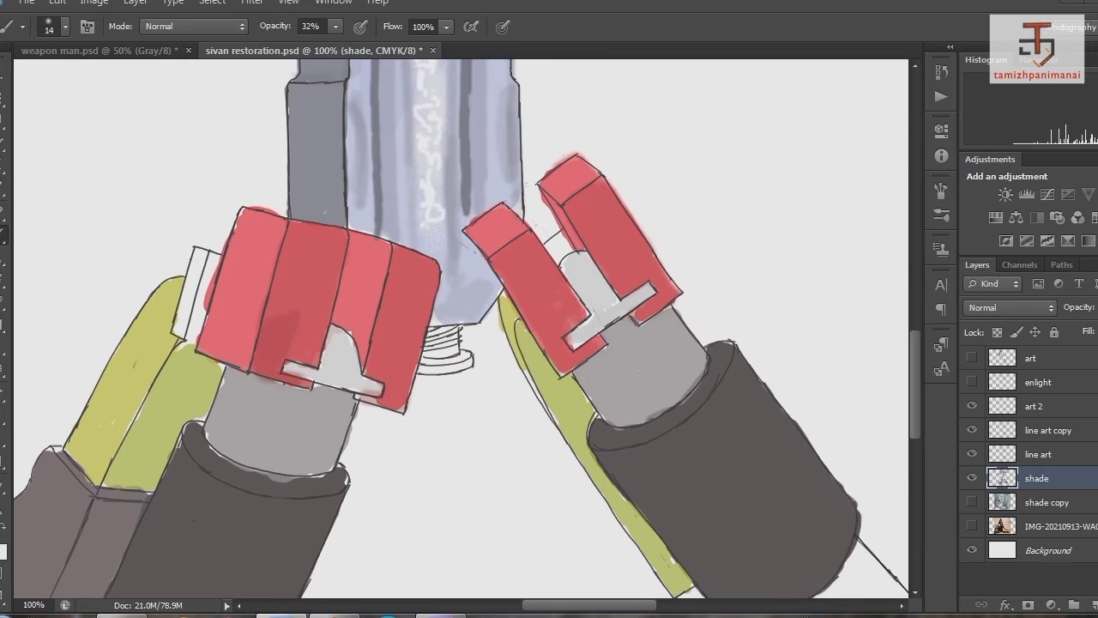
{"action": "left_click_drag", "start_coordinate": [306, 357], "coordinate": [283, 302]}
{"action": "left_click_drag", "start_coordinate": [377, 333], "coordinate": [403, 403]}
{"action": "mouse_move", "coordinate": [537, 309]}
{"action": "left_mouse_down"}
{"action": "mouse_move", "coordinate": [573, 365]}
{"action": "mouse_move", "coordinate": [573, 326]}
{"action": "left_mouse_up"}
{"action": "left_click_drag", "start_coordinate": [637, 247], "coordinate": [665, 284]}
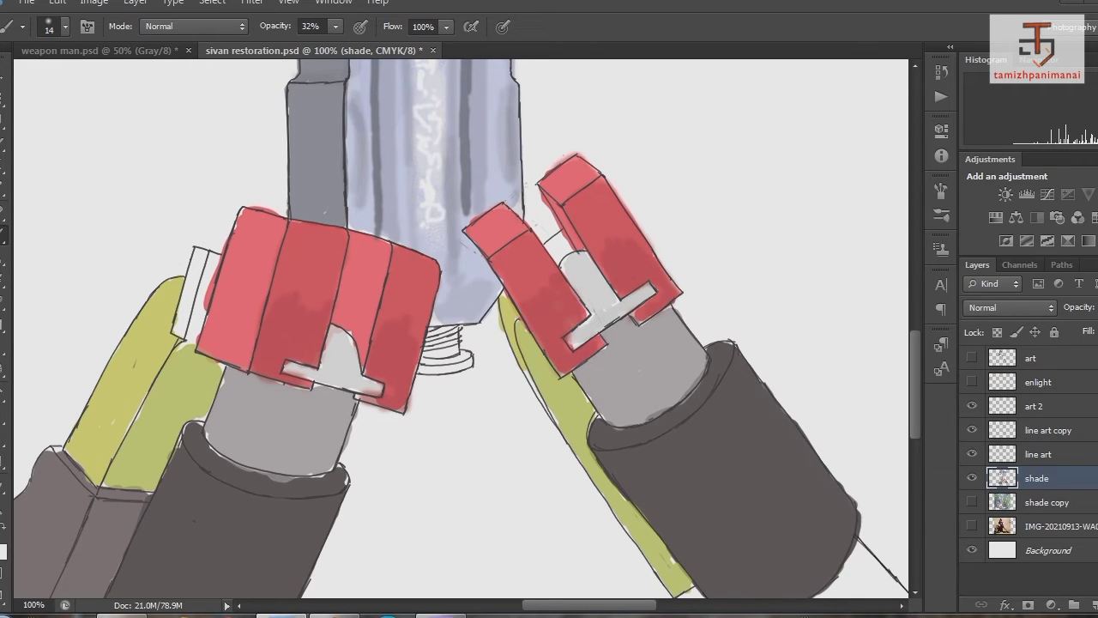
Step: Shade the left black sleeve's rim and the left yellow handle's upper end, and set the brush size to 4 px
{"action": "scroll", "coordinate": [639, 316], "scroll_direction": "down", "scroll_amount": 2}
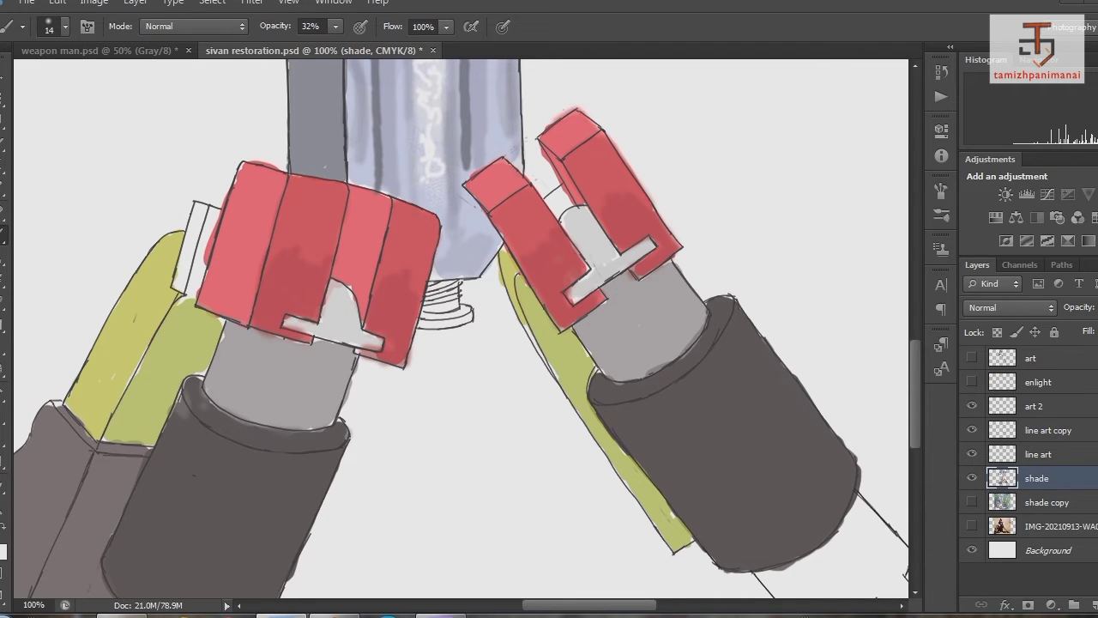
{"action": "scroll", "coordinate": [464, 326], "scroll_direction": "left", "scroll_amount": 5}
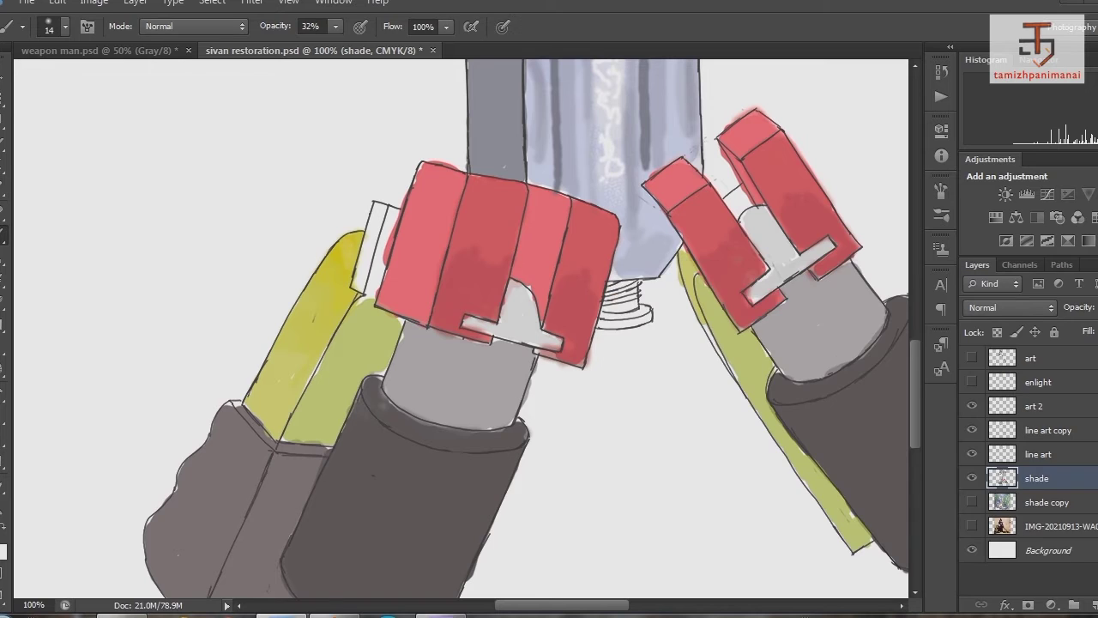
{"action": "right_click", "coordinate": [348, 254]}
{"action": "type", "text": "4"}
{"action": "key", "text": "Return"}
{"action": "key", "text": "ctrl+minus"}
{"action": "key", "text": "ctrl+minus"}
{"action": "key", "text": "ctrl+minus"}
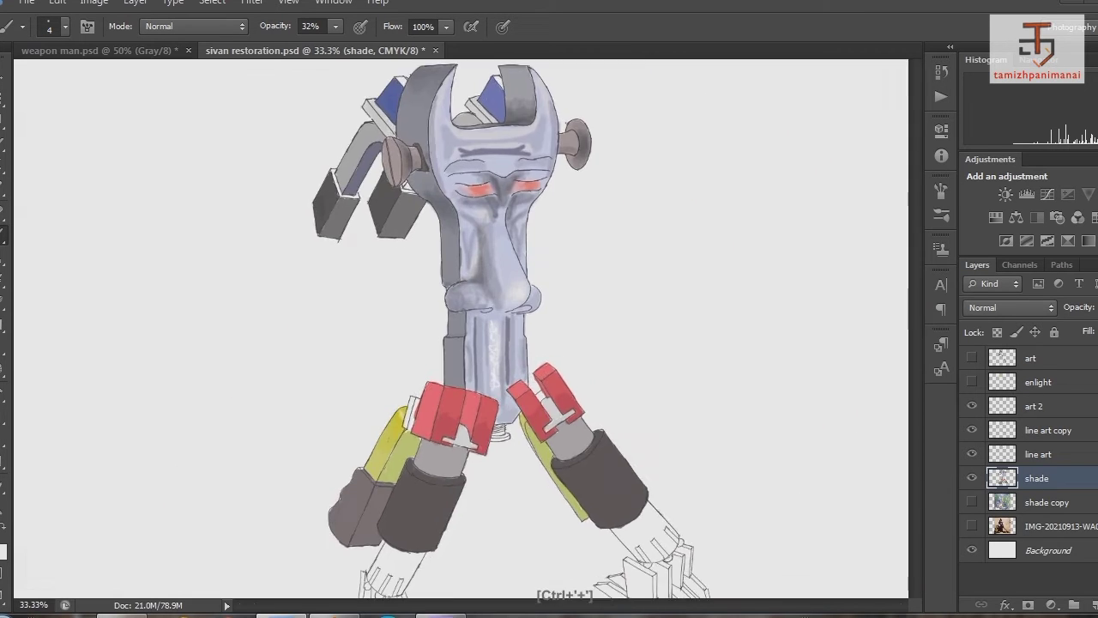
Step: Choose a textured brush tip at 22 px and pick a new paint color for the wrench handle
{"action": "key", "text": "ctrl+plus"}
{"action": "key", "text": "ctrl+plus"}
{"action": "key", "text": "ctrl+plus"}
{"action": "right_click", "coordinate": [559, 328]}
{"action": "scroll", "coordinate": [656, 489], "scroll_direction": "down", "scroll_amount": 10}
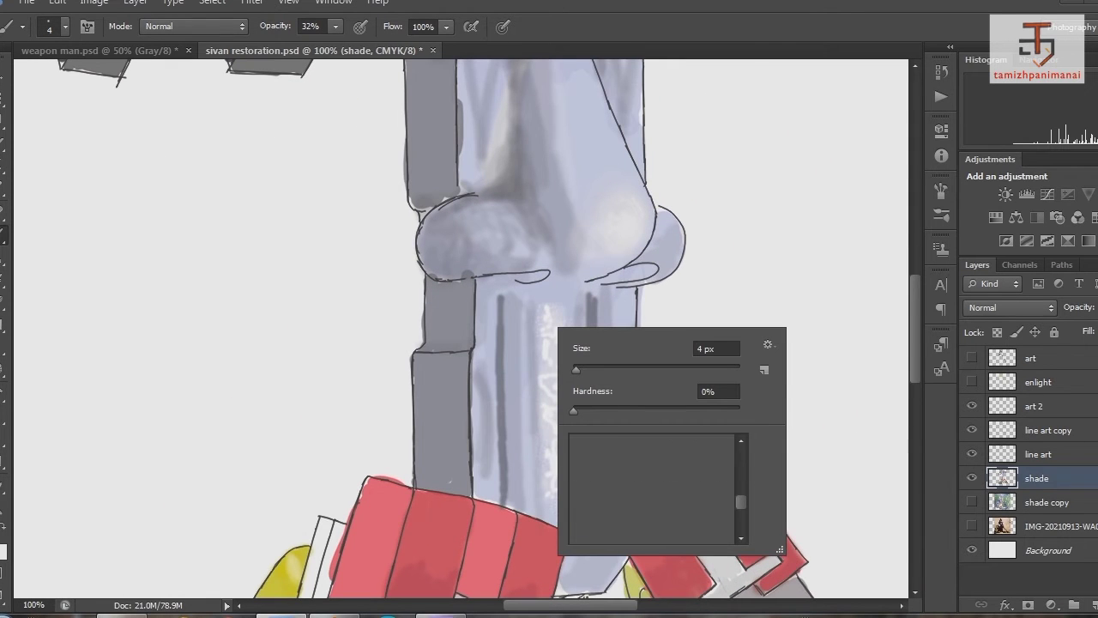
{"action": "left_click", "coordinate": [582, 478]}
{"action": "type", "text": "22"}
{"action": "key", "text": "Return"}
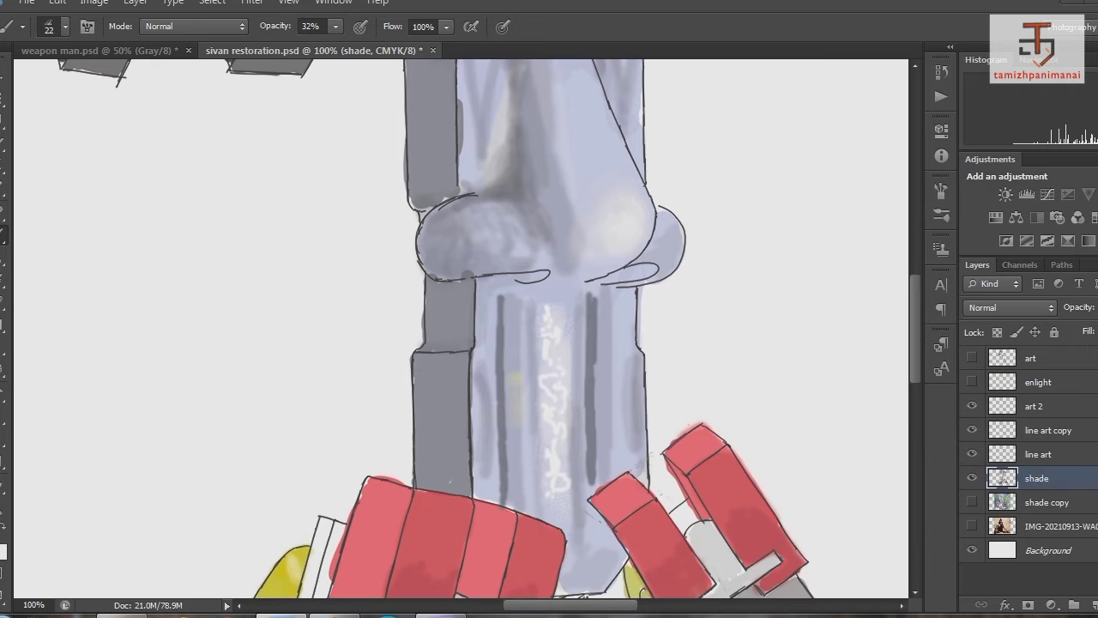
{"action": "left_click", "coordinate": [5, 551]}
{"action": "left_click", "coordinate": [1029, 311]}
Step: Switch to a spatter brush tip at 26 px and speckle the lower wrench handle along its center stripe, right side and tip
{"action": "right_click", "coordinate": [523, 433]}
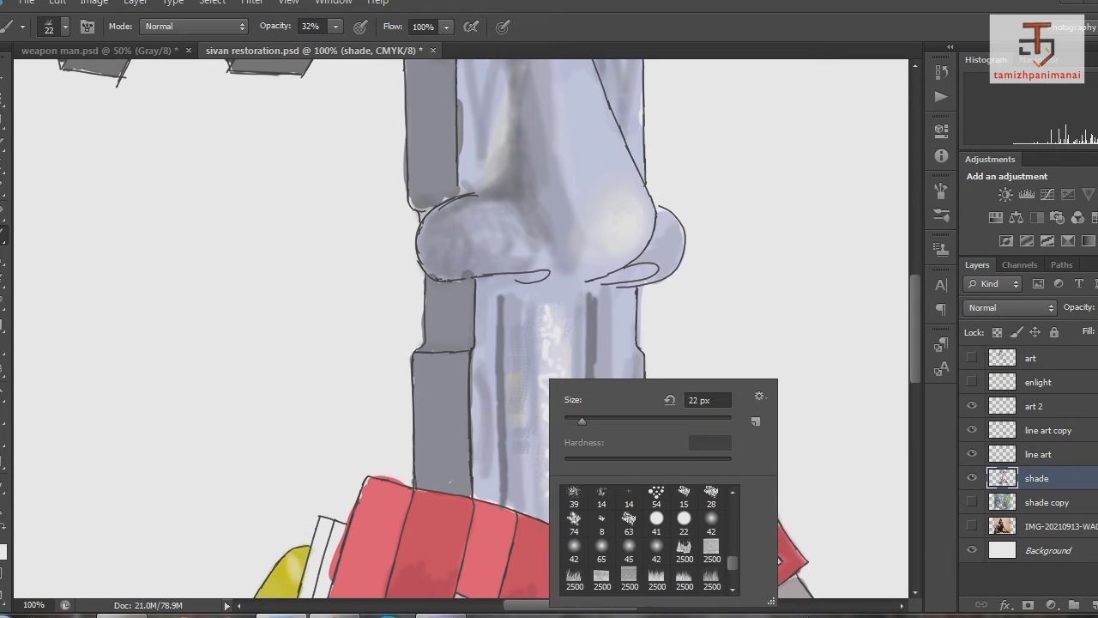
{"action": "scroll", "coordinate": [652, 541], "scroll_direction": "down", "scroll_amount": 3}
{"action": "left_click", "coordinate": [712, 524]}
{"action": "key", "text": "Return"}
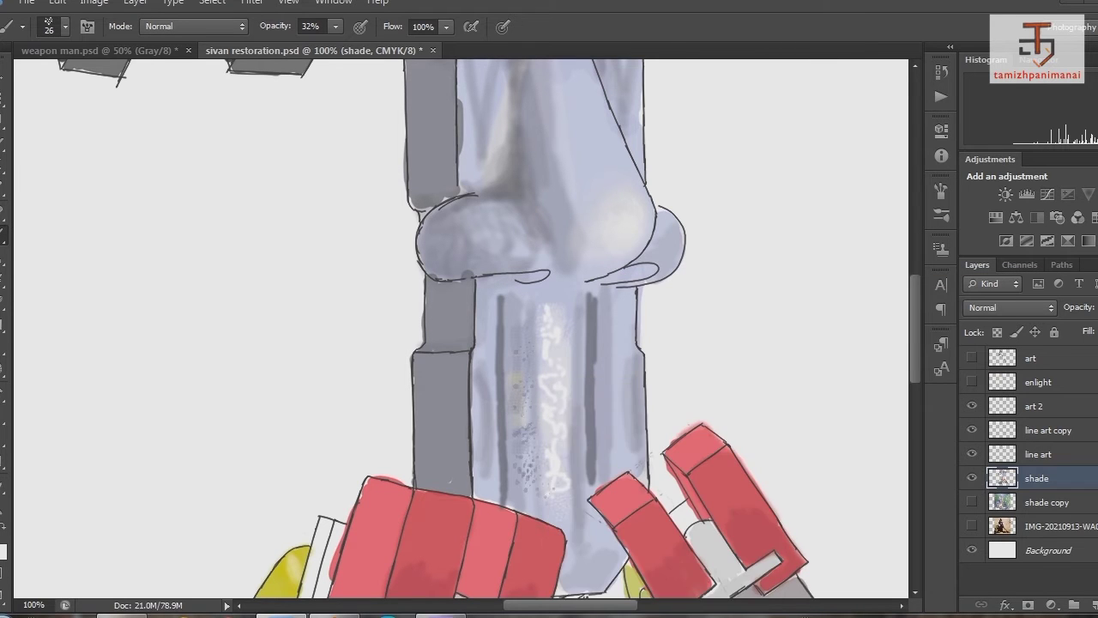
{"action": "left_click_drag", "start_coordinate": [592, 553], "coordinate": [582, 579]}
{"action": "left_click_drag", "start_coordinate": [626, 420], "coordinate": [575, 530]}
{"action": "key", "text": "ctrl+z"}
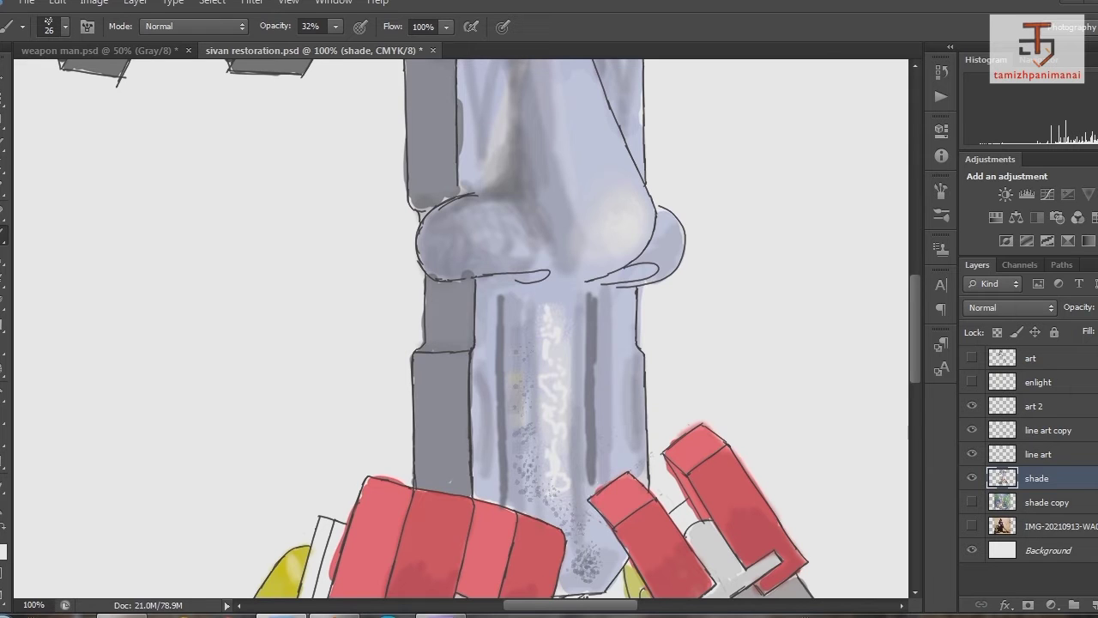
{"action": "left_click_drag", "start_coordinate": [554, 379], "coordinate": [562, 446]}
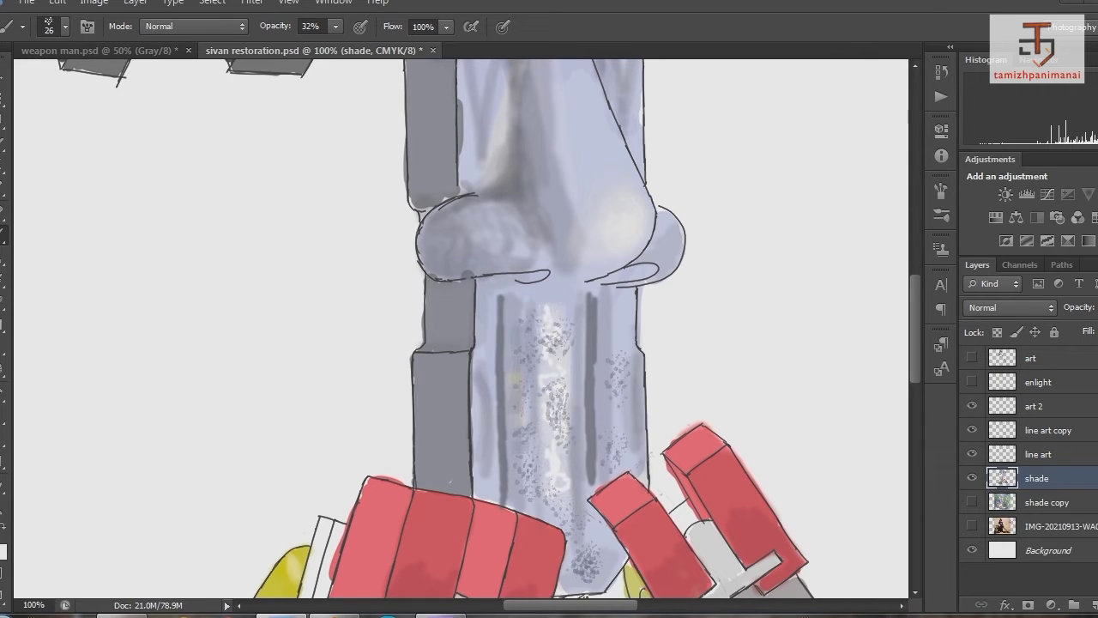
Step: Set the spatter brush to 17 px and add speckles beside the left side of the nose
{"action": "right_click", "coordinate": [540, 386]}
{"action": "scroll", "coordinate": [463, 326], "scroll_direction": "up", "scroll_amount": 4}
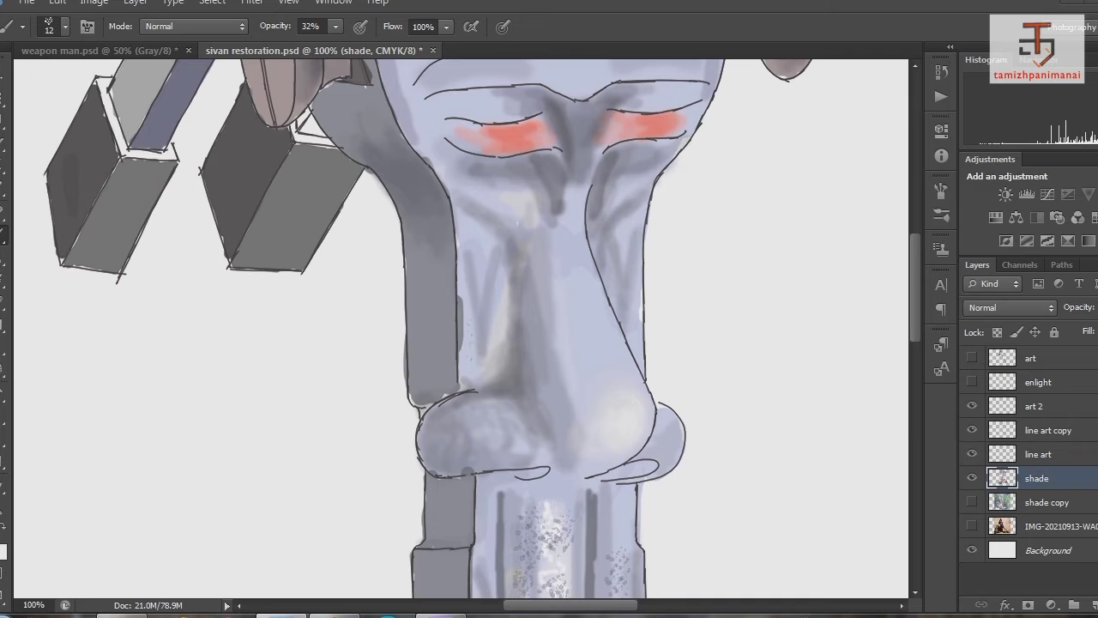
{"action": "right_click", "coordinate": [498, 334]}
{"action": "type", "text": "17"}
{"action": "key", "text": "Return"}
{"action": "left_click_drag", "start_coordinate": [493, 322], "coordinate": [470, 365]}
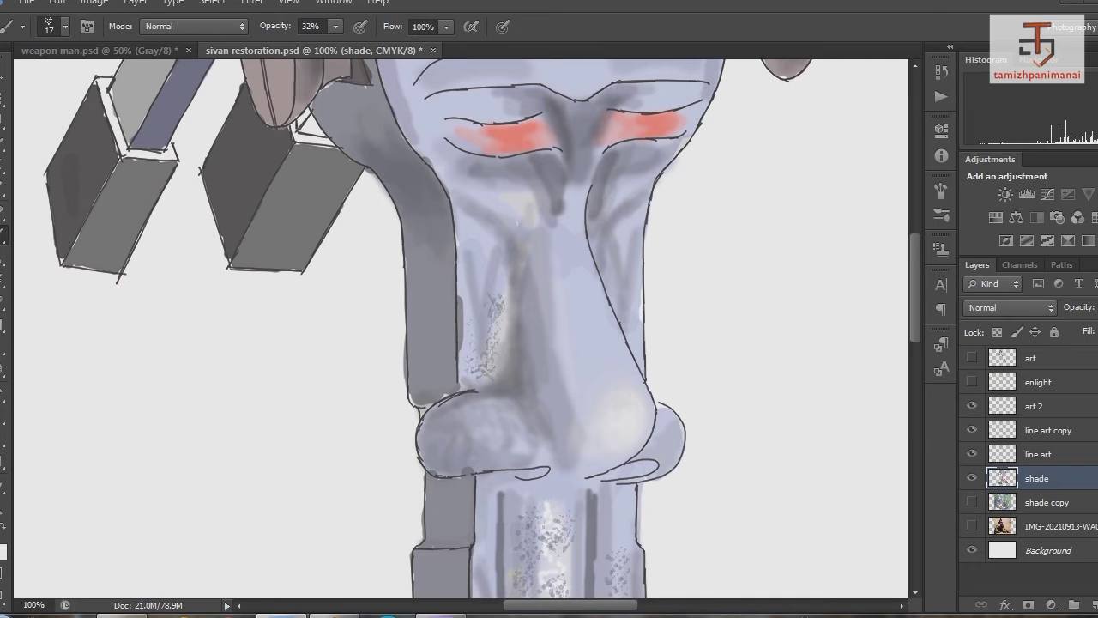